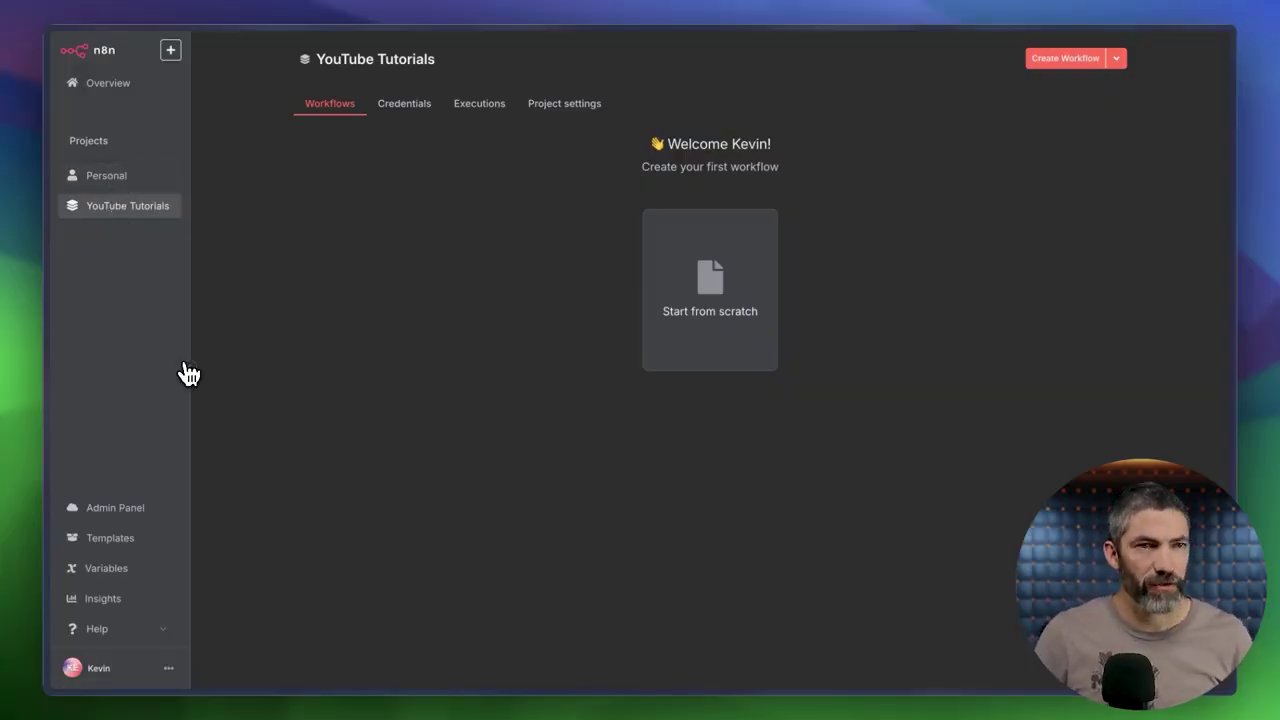
Collapse the sidebar and start a new blank workflow from the project's workflows.
click(189, 367)
click(338, 106)
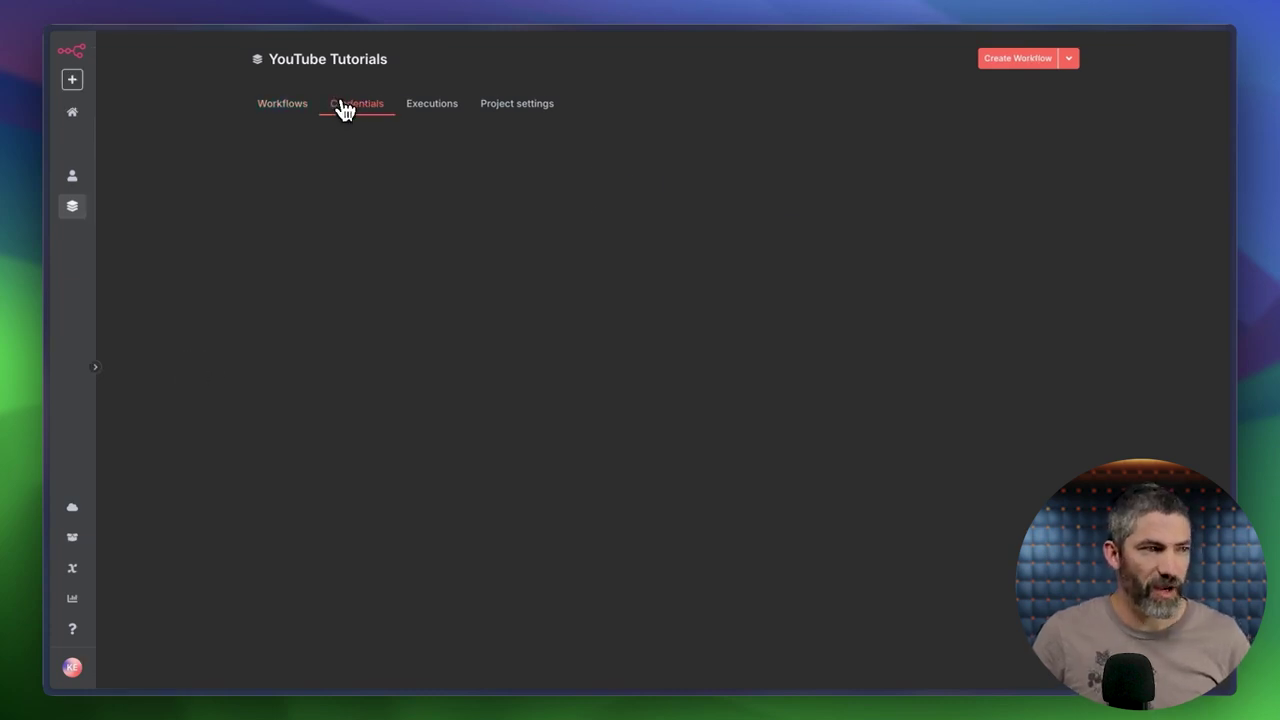
click(296, 110)
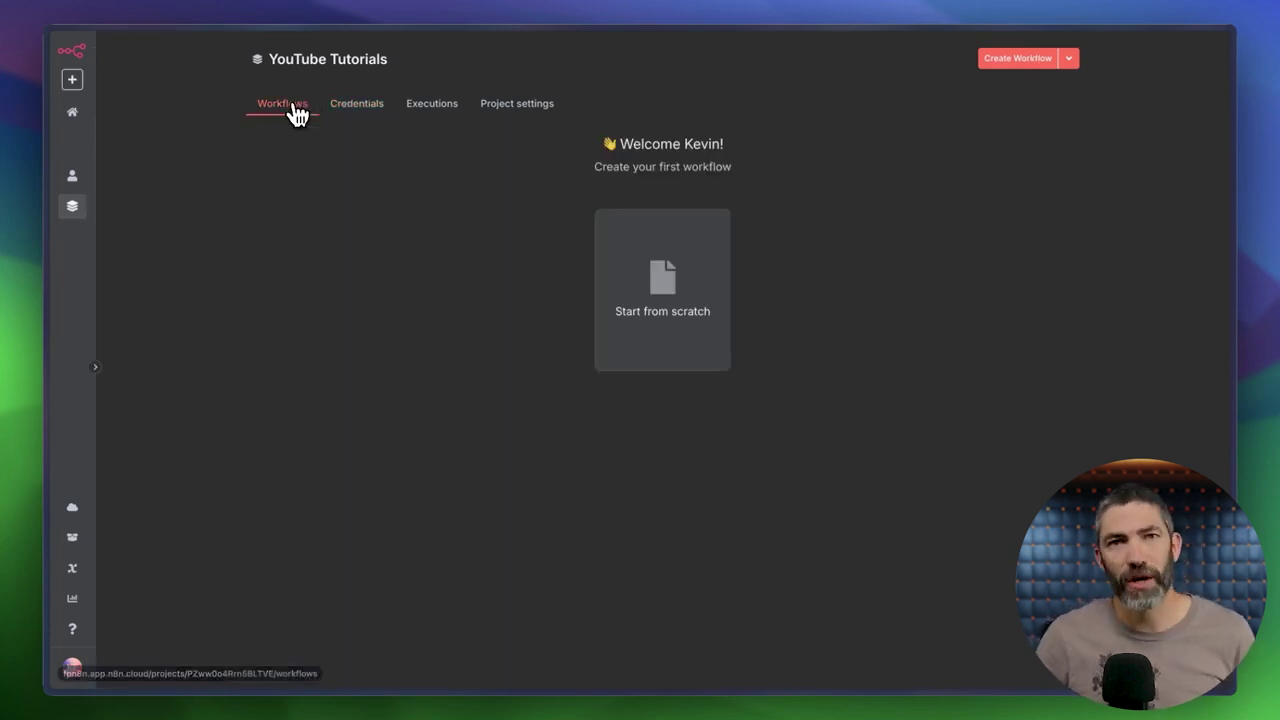
click(655, 294)
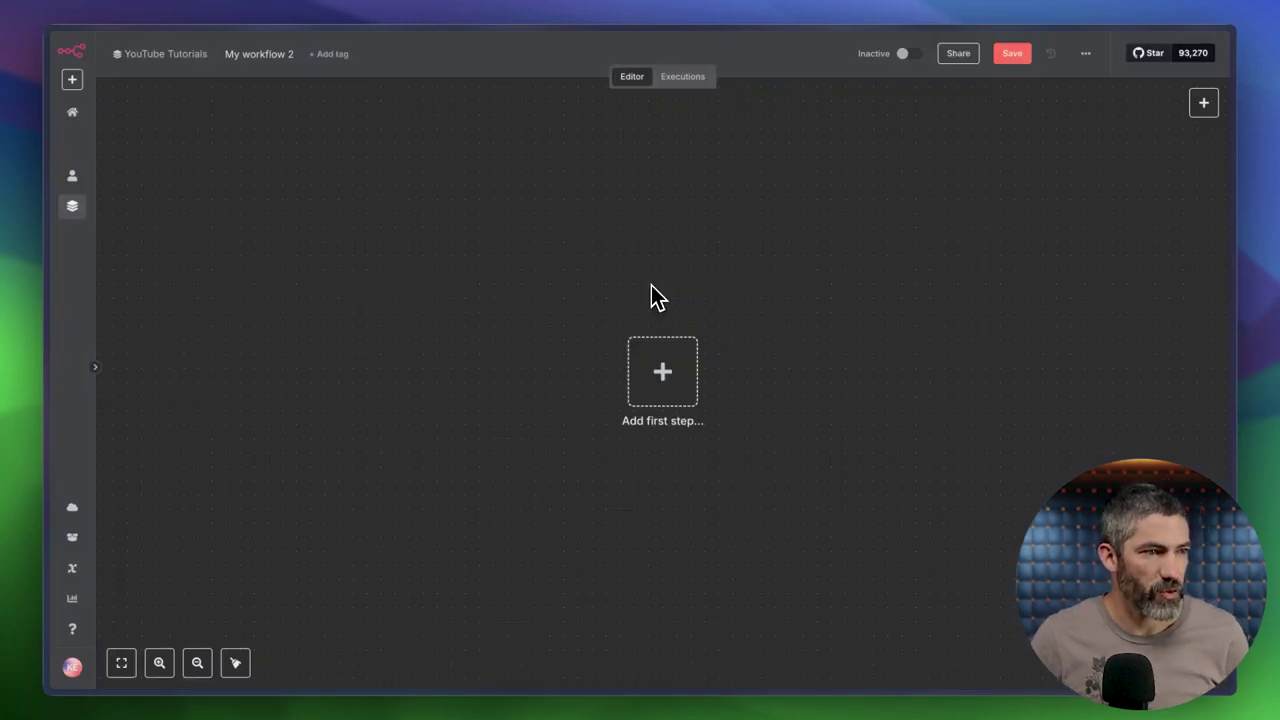
Add an On a schedule trigger as the first step, firing daily at 5am.
click(667, 378)
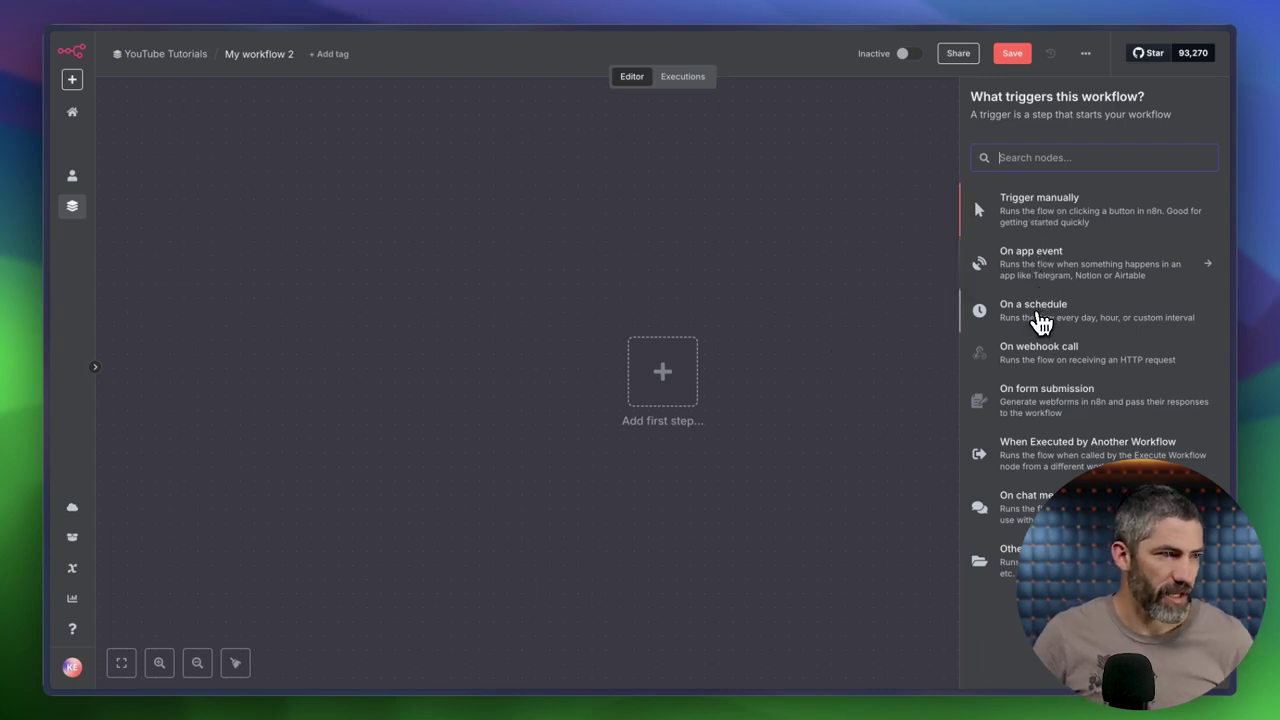
click(1035, 331)
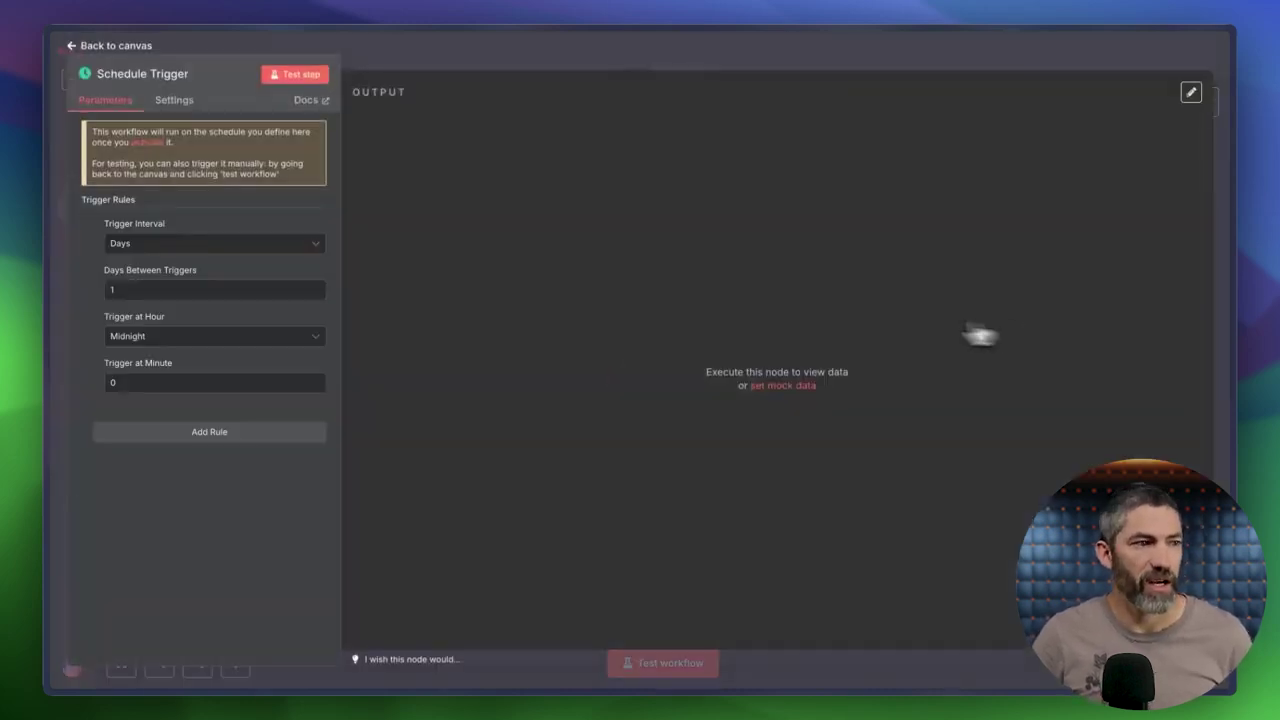
click(172, 338)
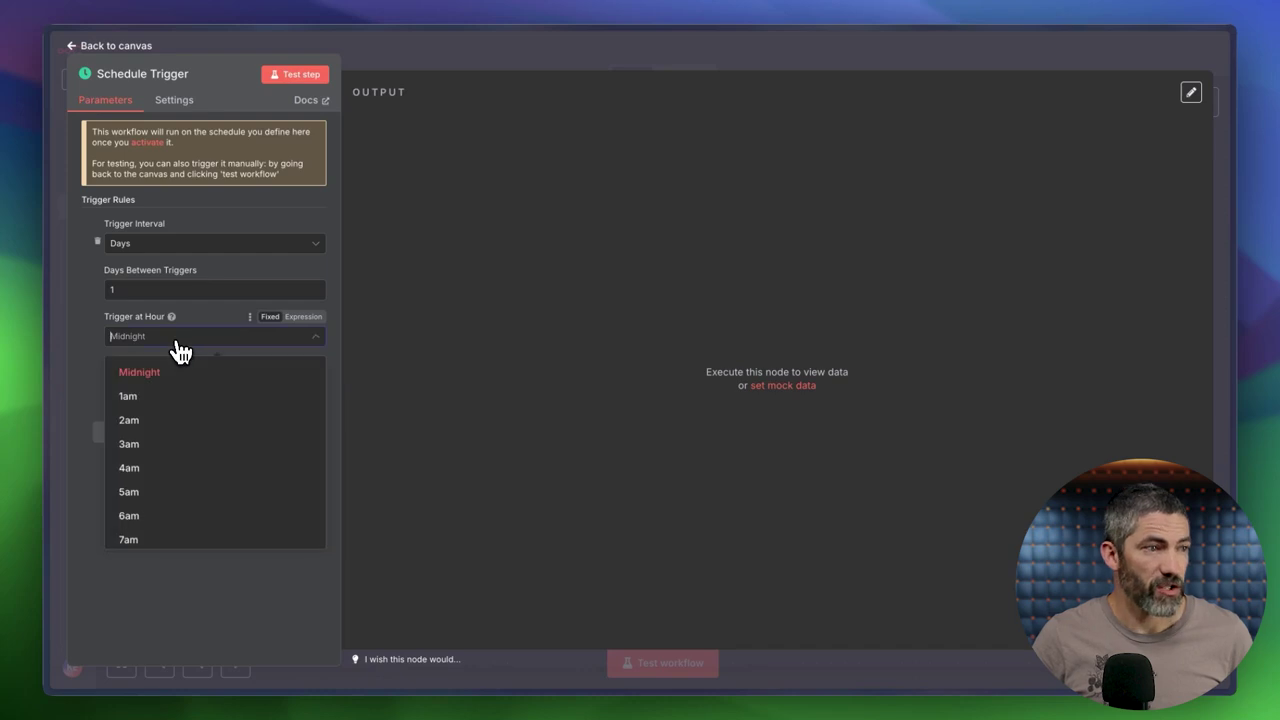
click(146, 494)
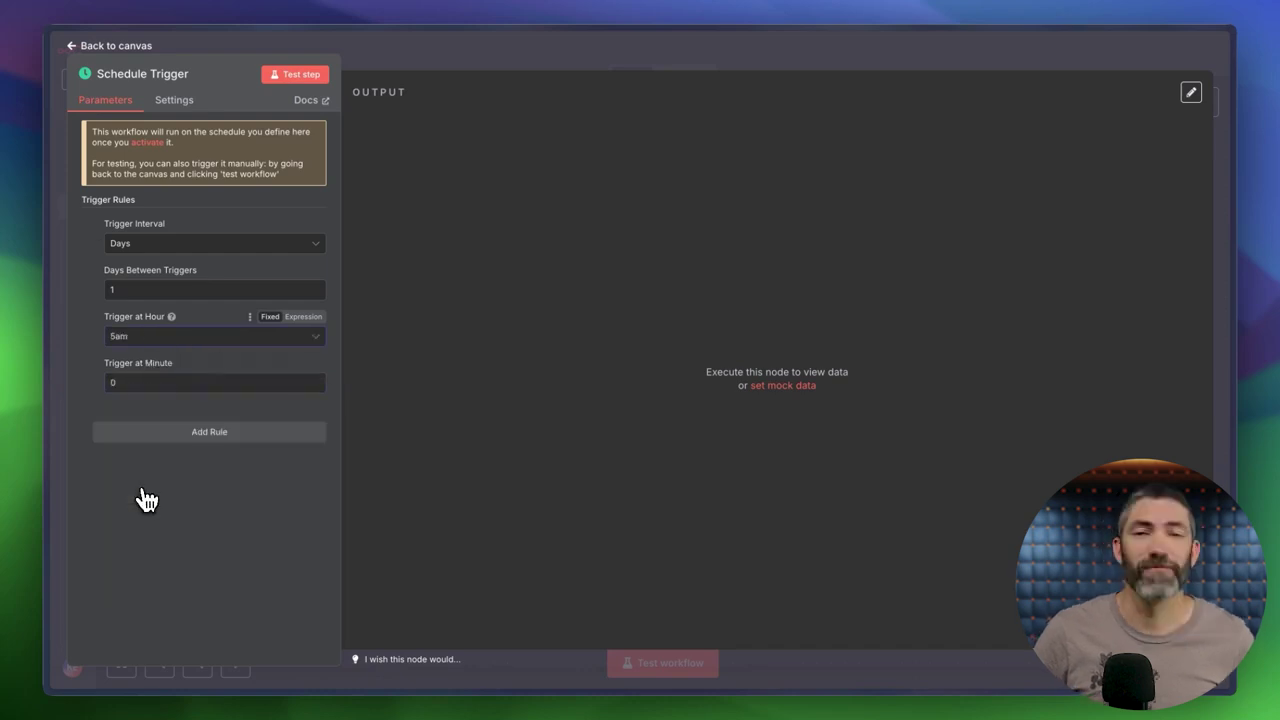
click(386, 58)
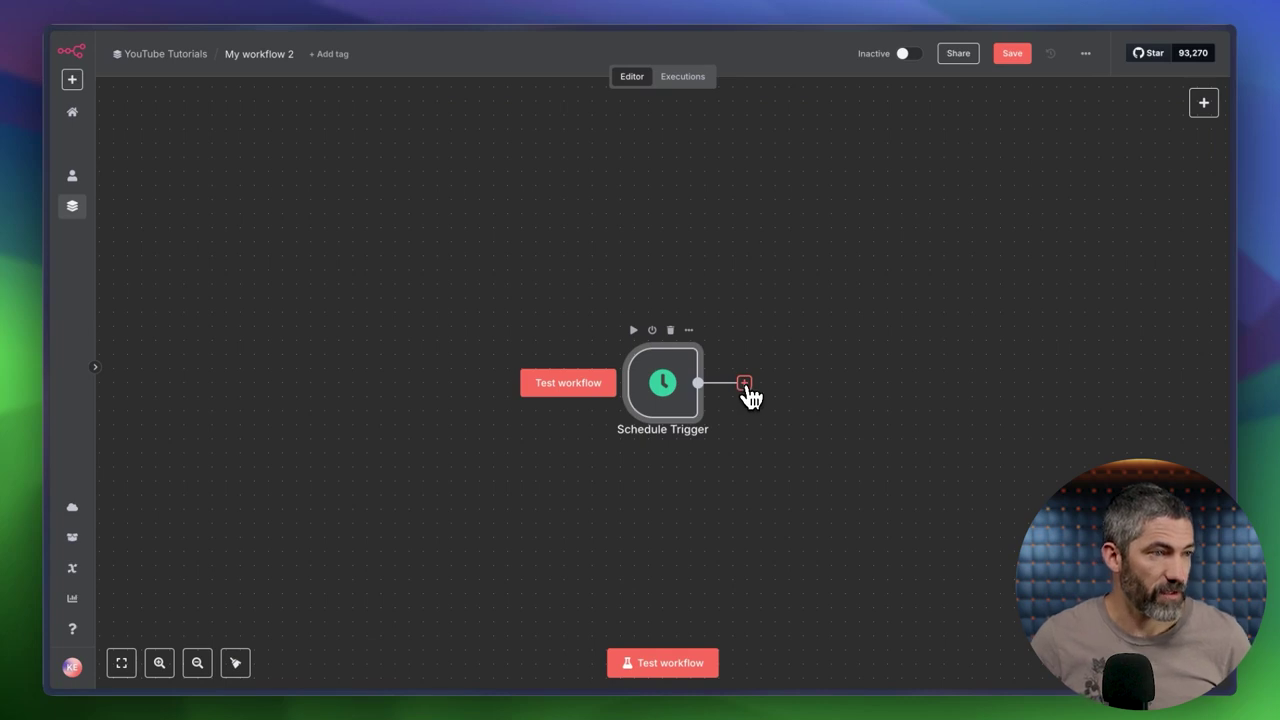
Add an AI Agent node from the AI category after the Schedule Trigger.
click(745, 385)
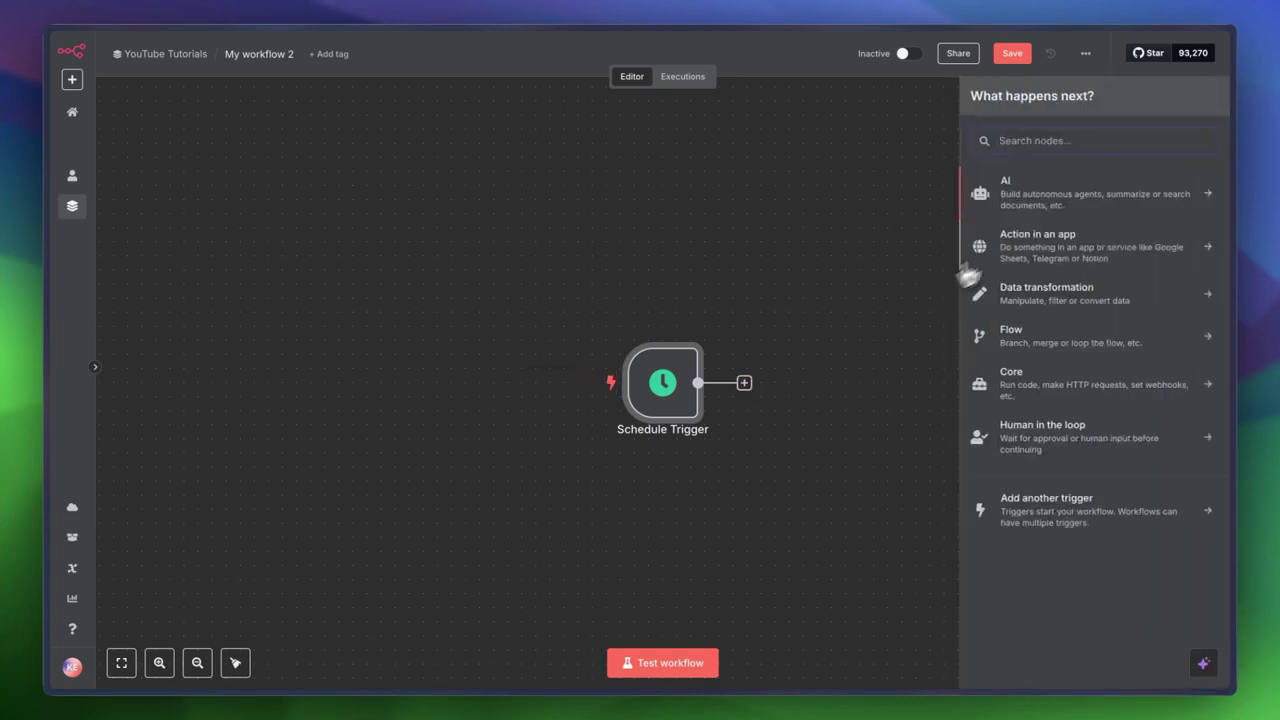
click(1045, 203)
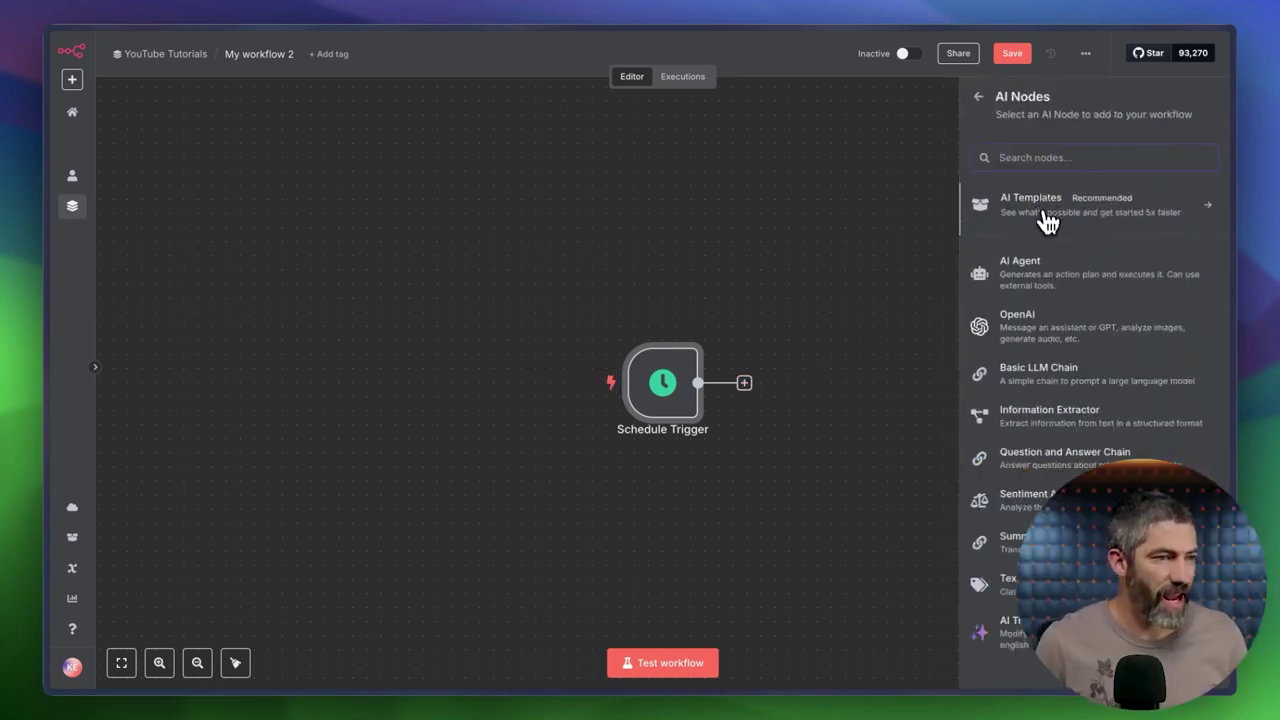
click(1045, 283)
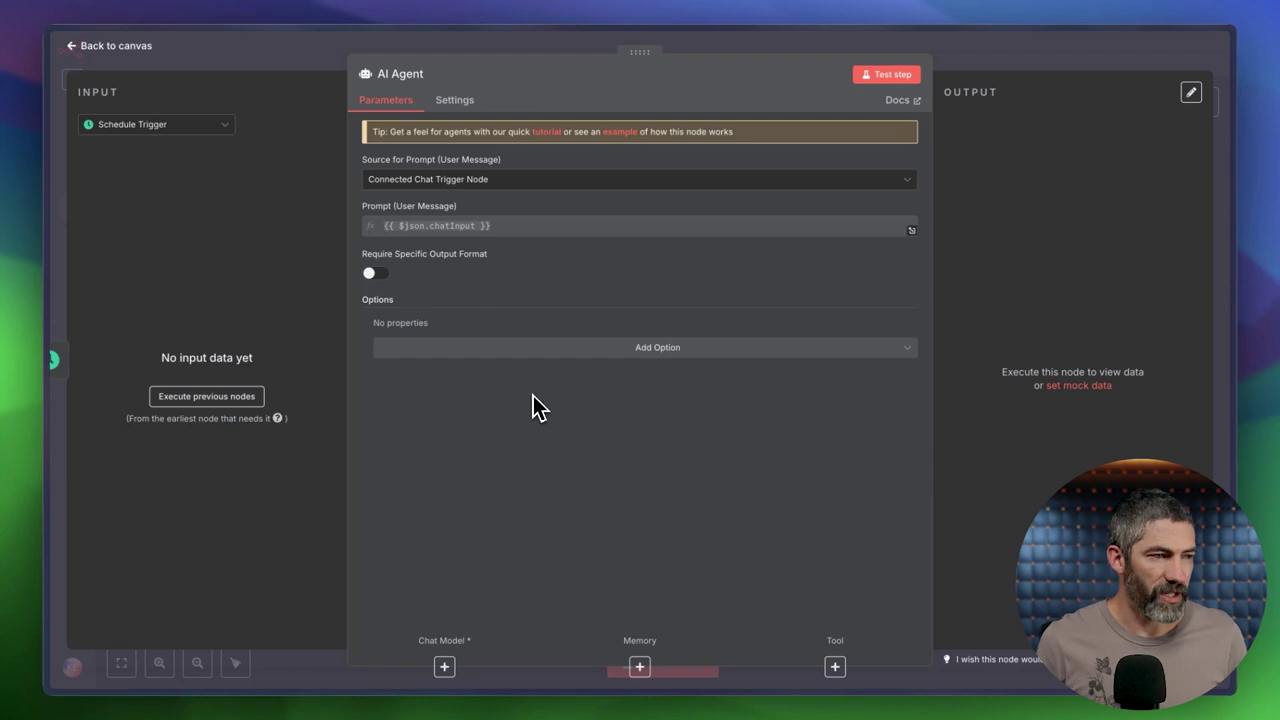
key(Escape)
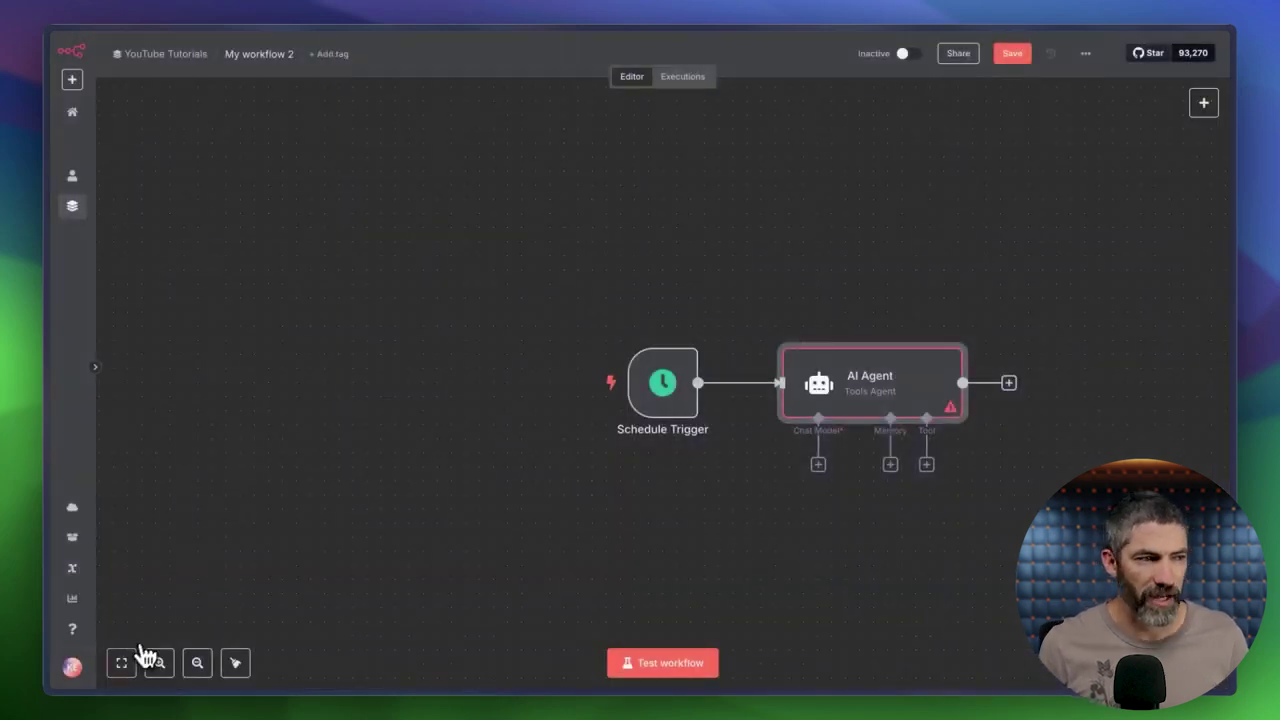
Fit the workflow in view and redraw the Schedule Trigger to AI Agent connection.
click(121, 663)
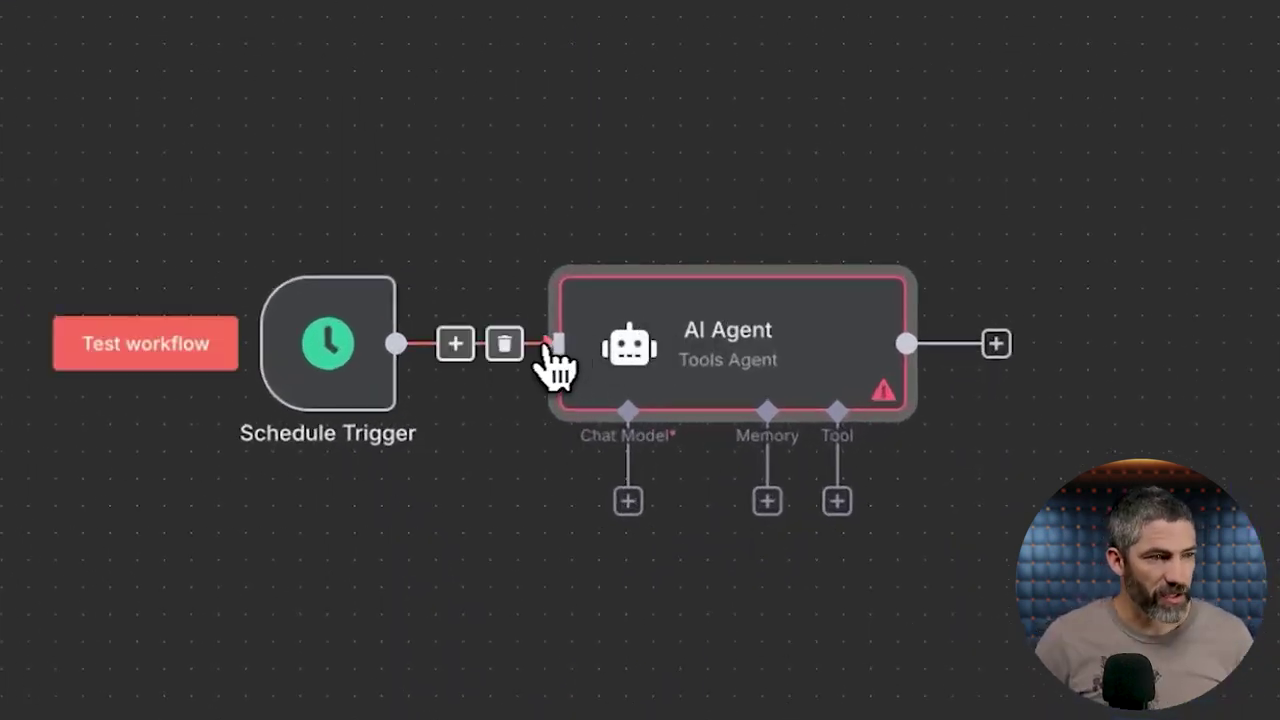
click(512, 345)
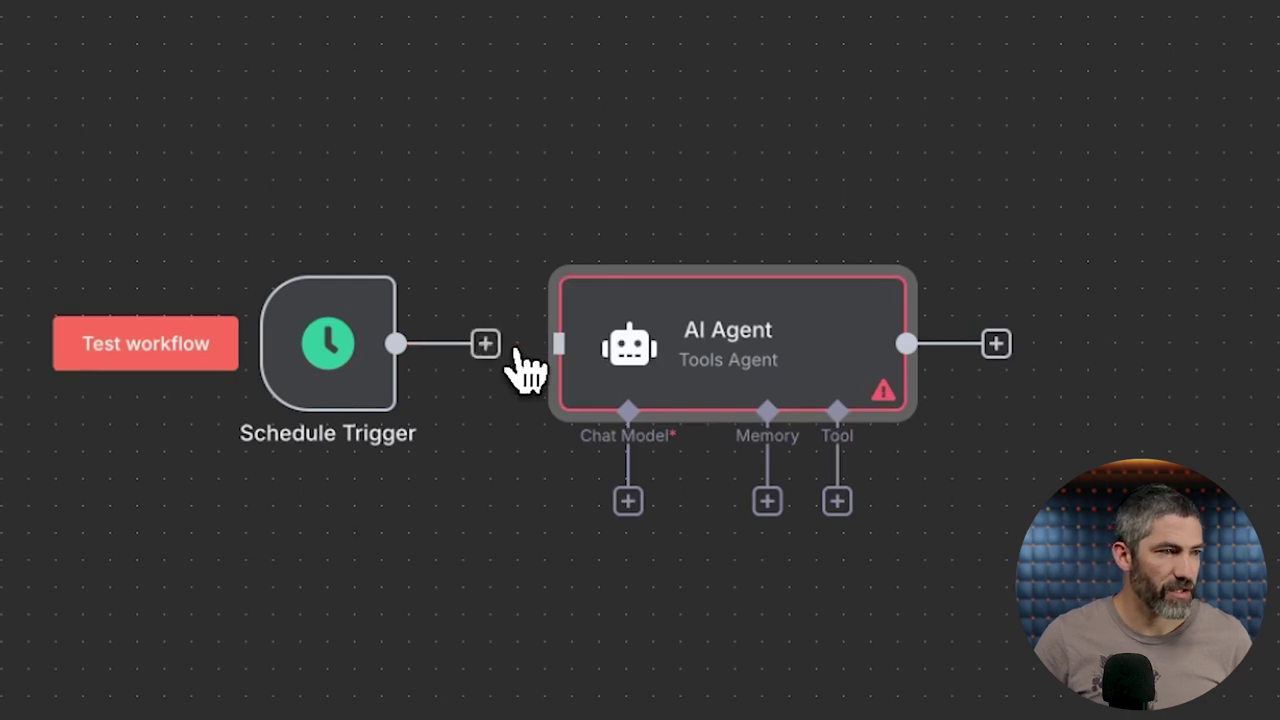
drag(398, 343, 557, 349)
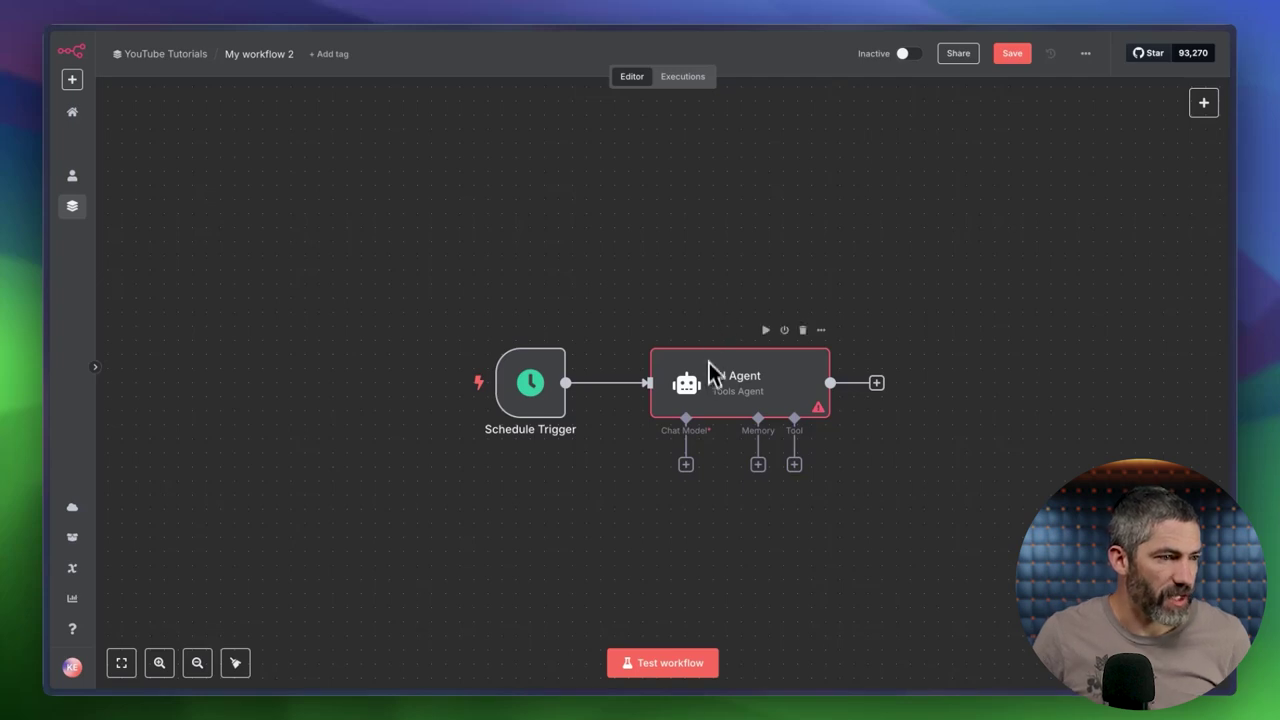
Attach an OpenAI Chat Model to the AI Agent, then review the LLM Leaderboard's cost charts.
click(686, 465)
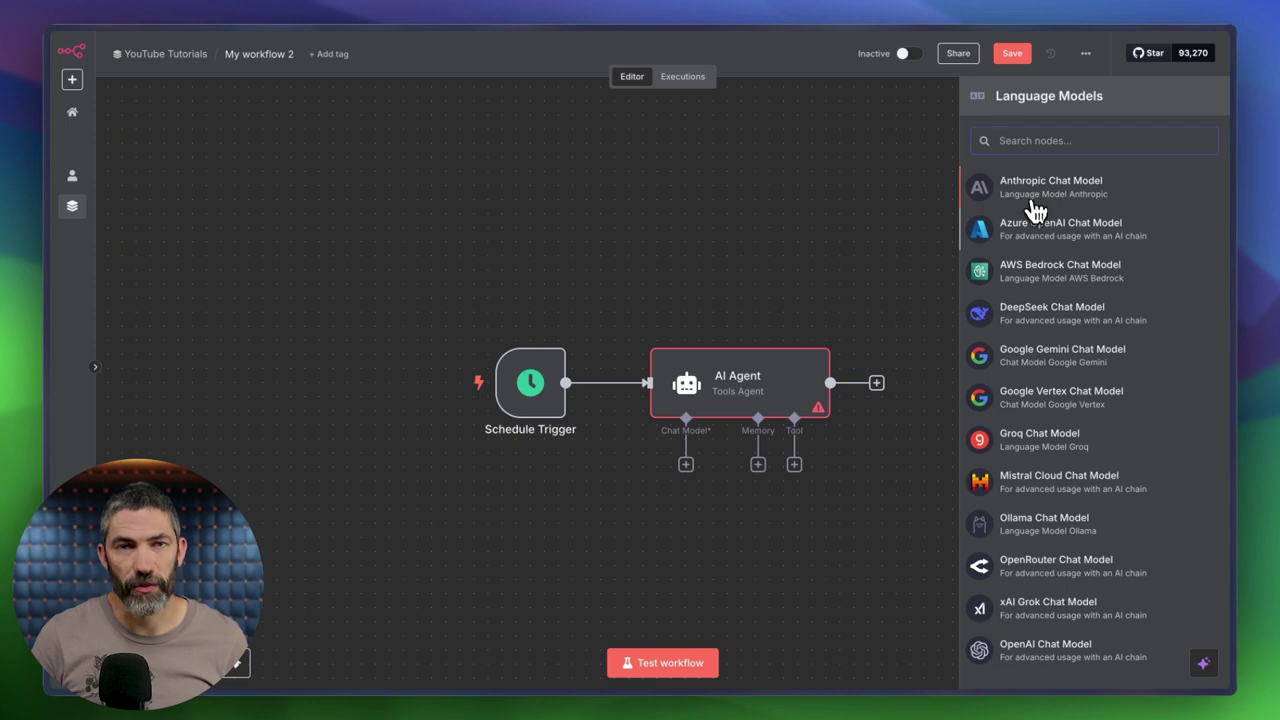
click(1038, 652)
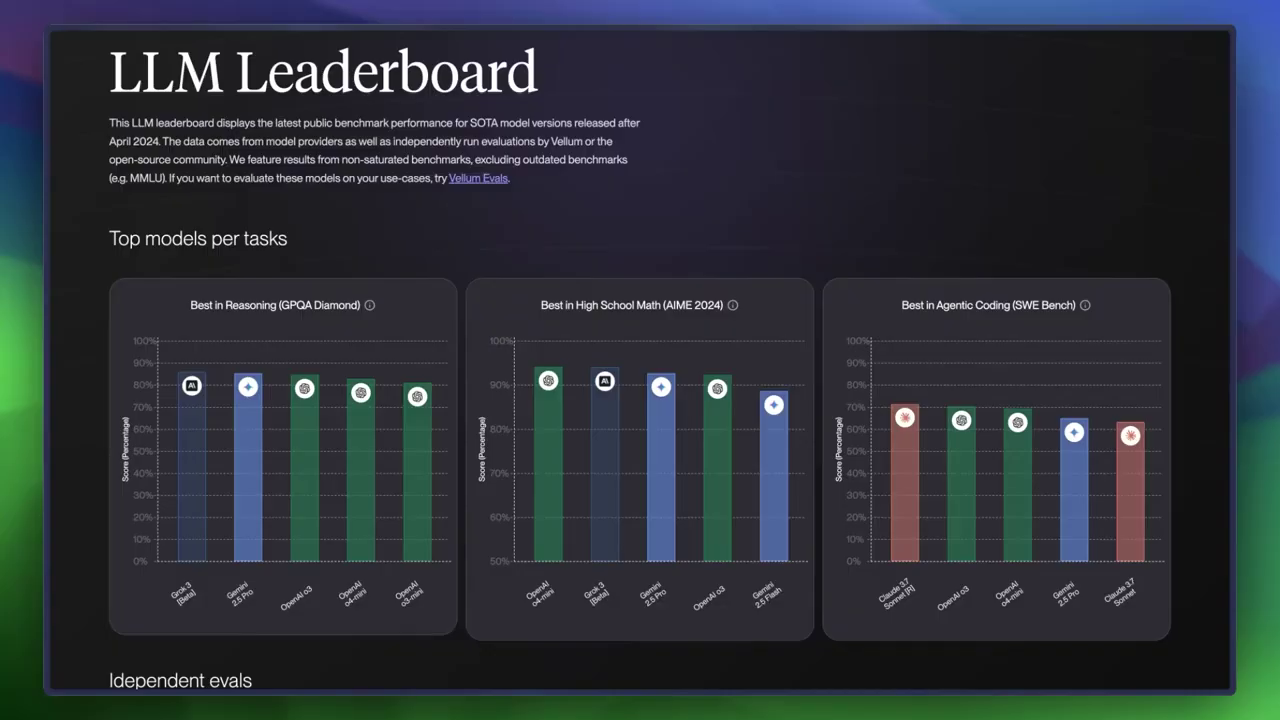
scroll(640, 360, down, 3)
scroll(640, 360, down, 5)
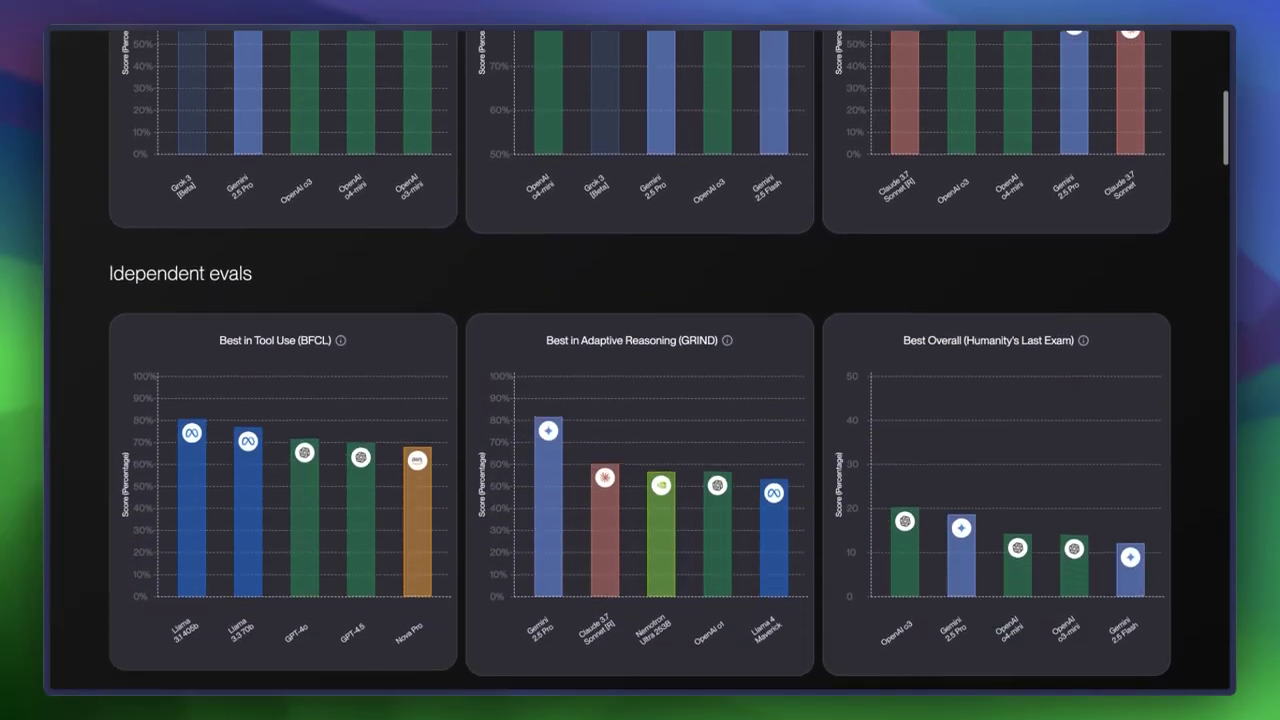
scroll(640, 360, down, 4)
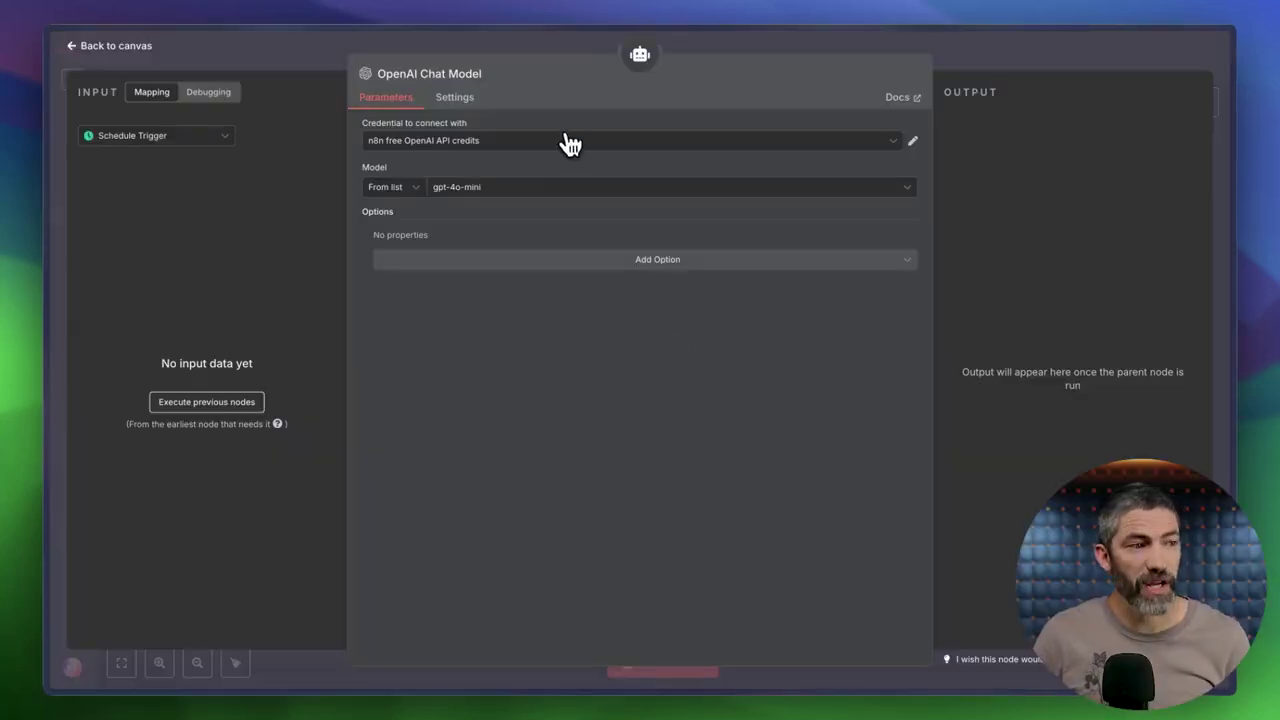
Create a new OpenAI credential, then load platform.openai.com/settings in a new browser tab.
click(568, 142)
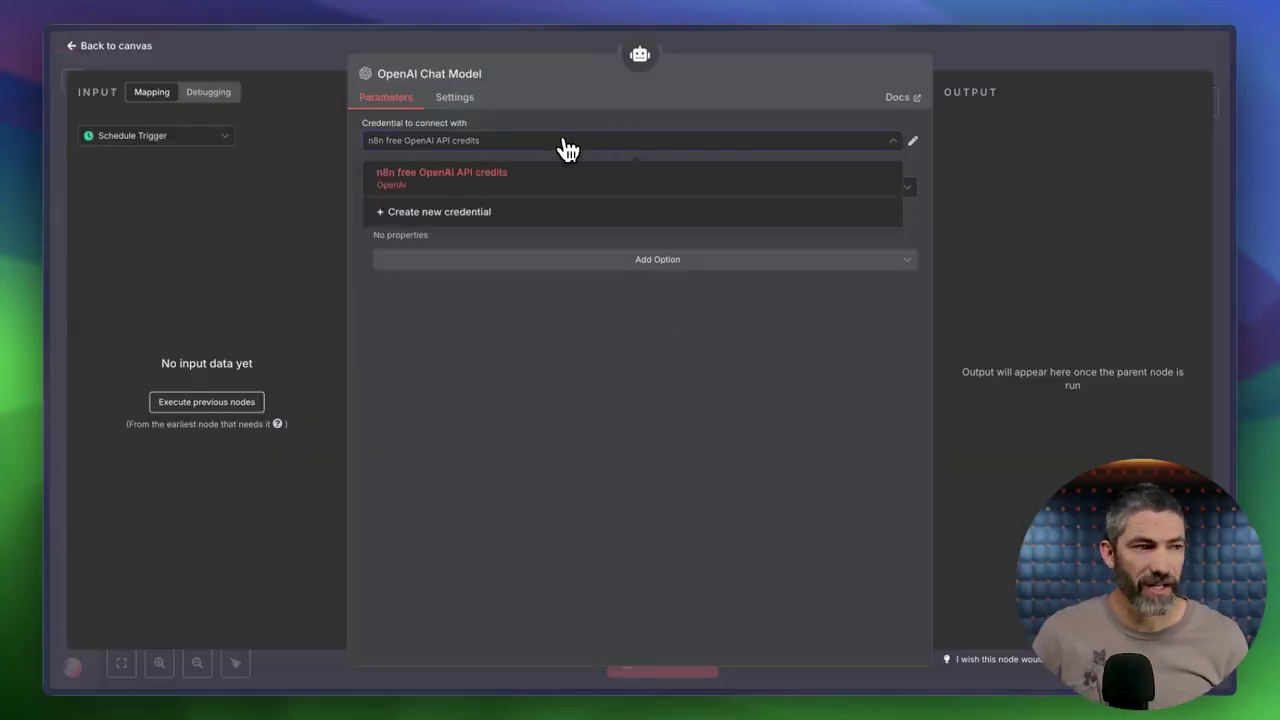
click(446, 212)
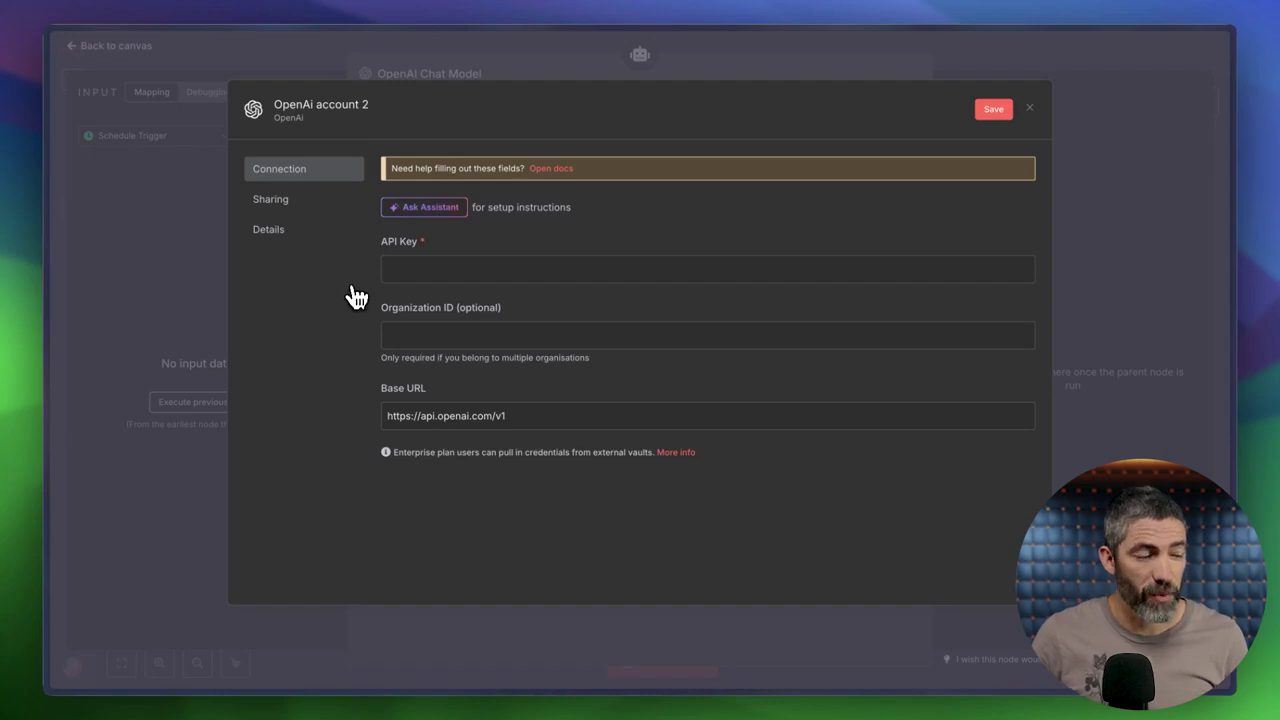
key(super+t)
text(platform.openai.com/settings)
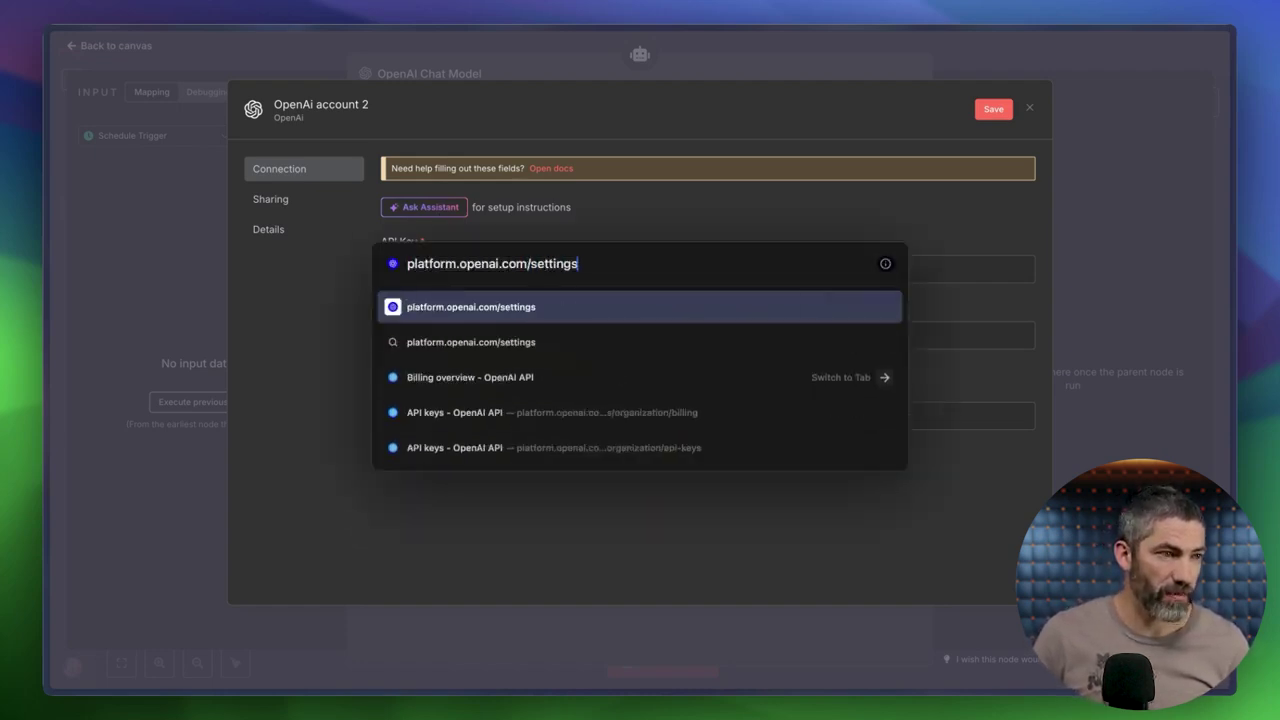
key(Return)
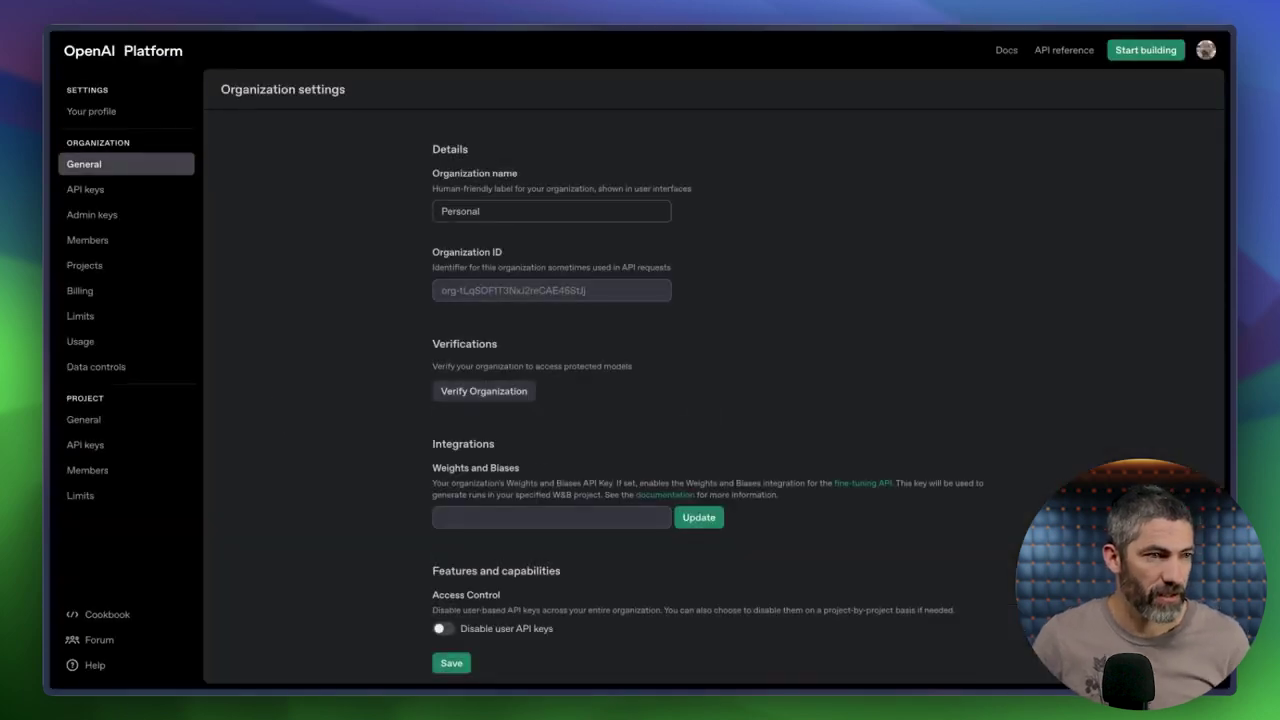
Under API keys, create the 'n8n YouTube (delete)' secret key for the Default project and copy it.
click(96, 194)
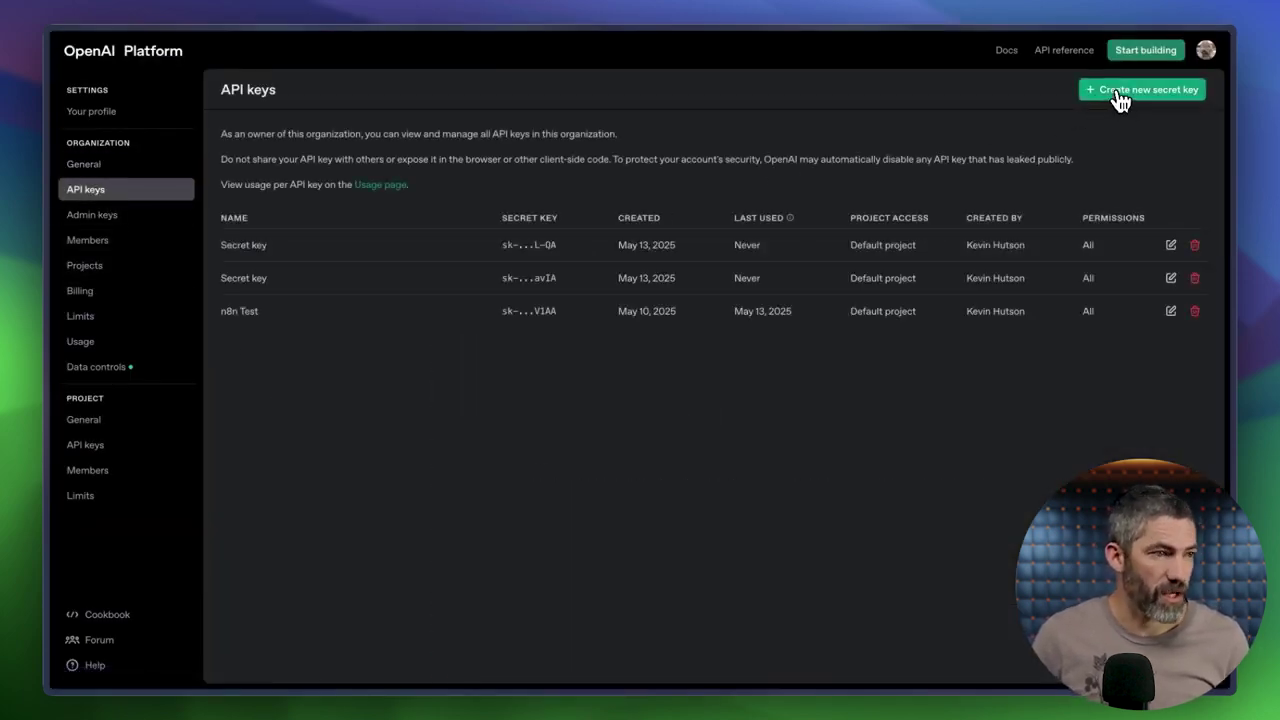
click(1120, 99)
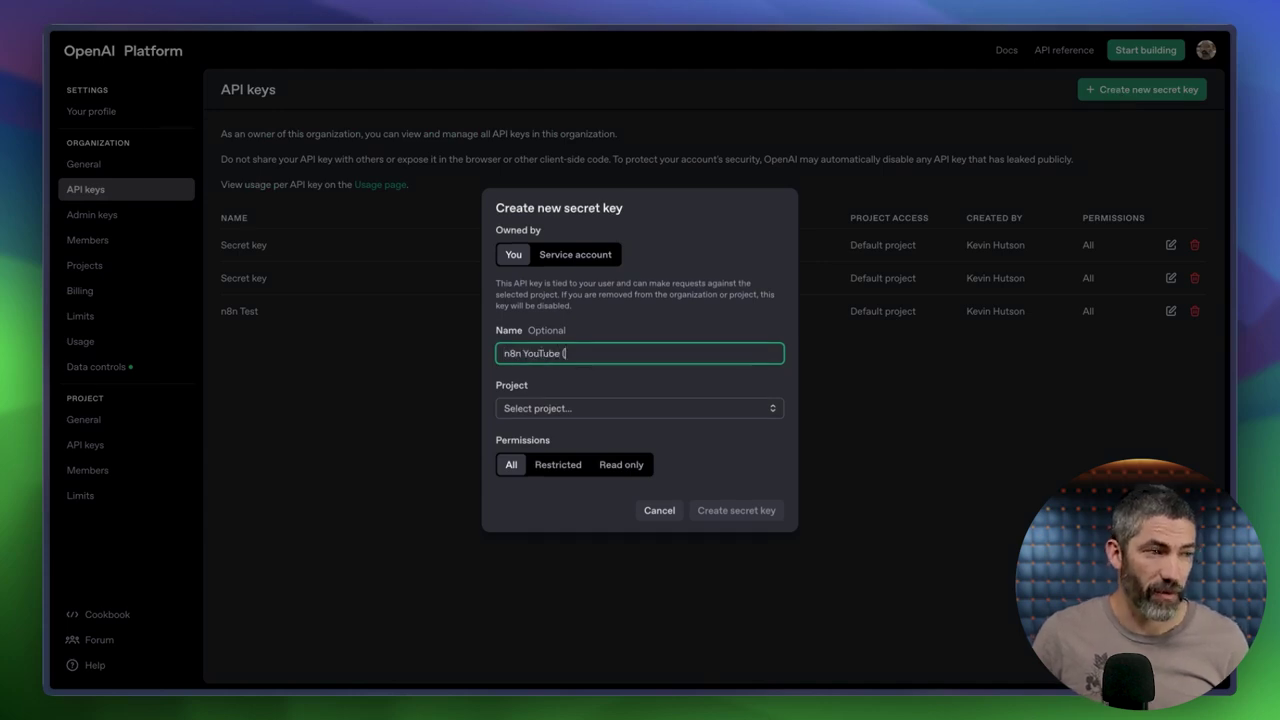
click(687, 416)
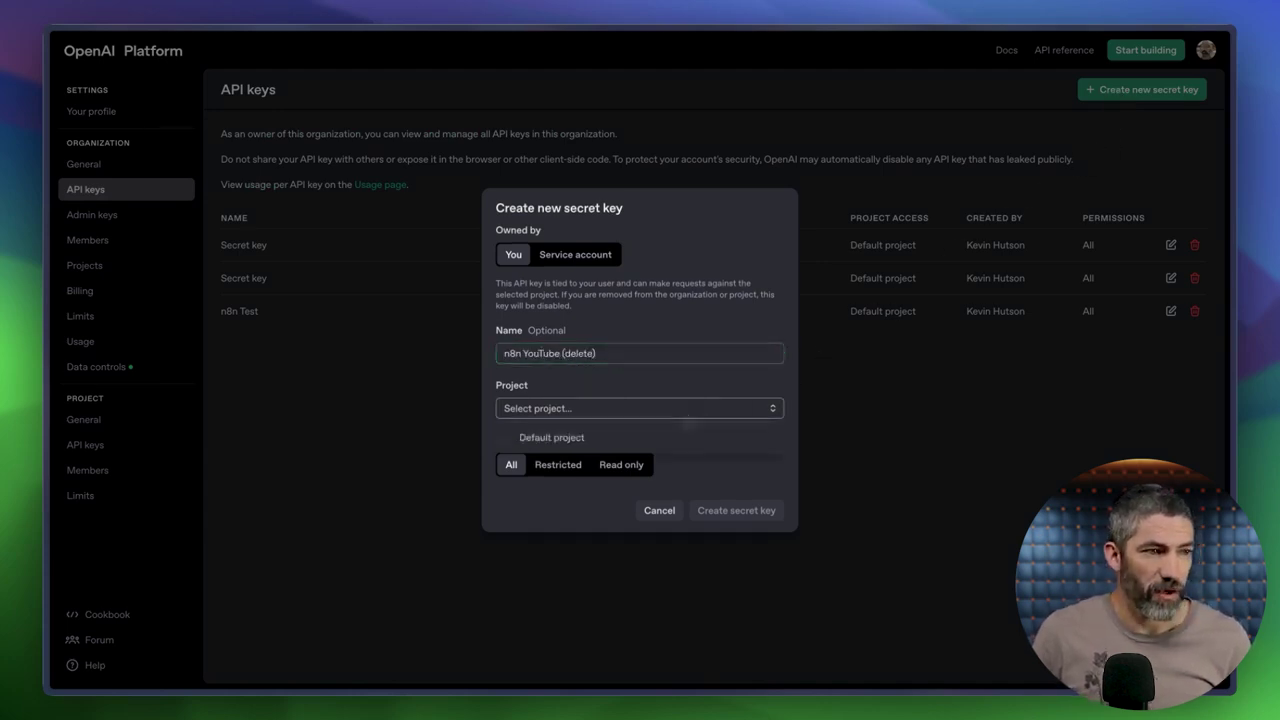
click(613, 445)
click(731, 512)
click(740, 383)
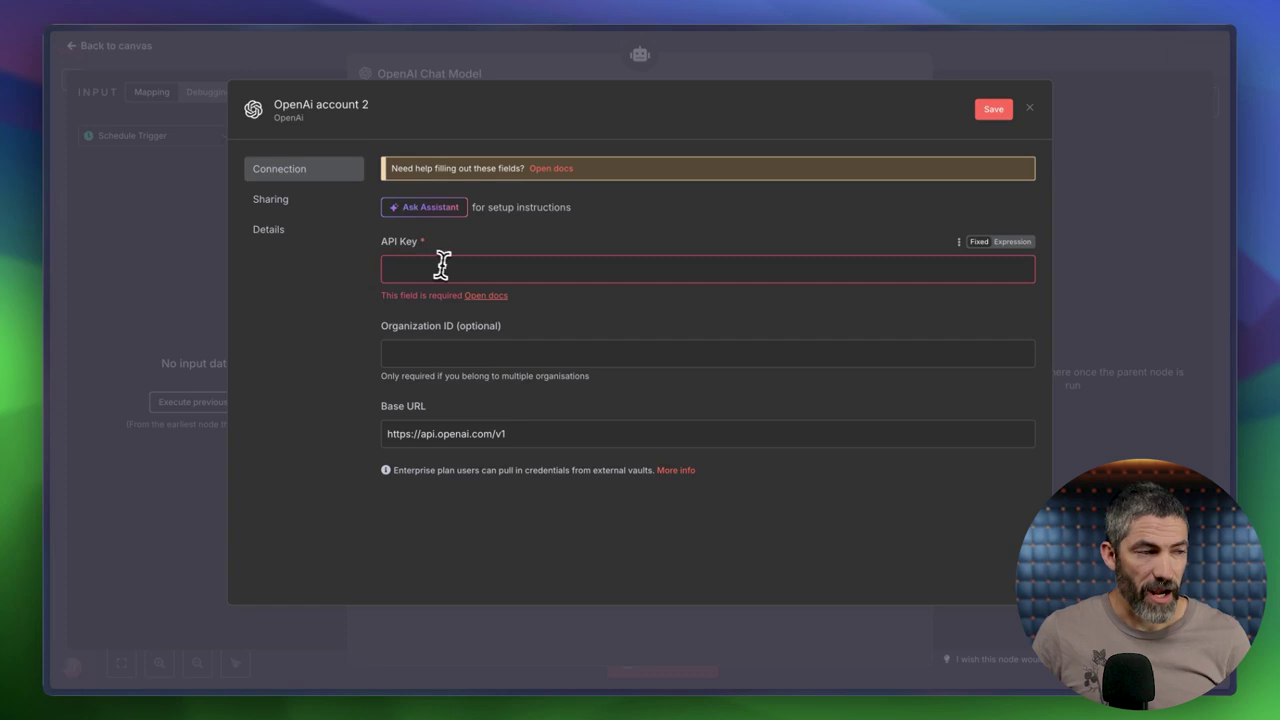
Paste the copied API key into the OpenAI credential, then save and test it.
click(438, 269)
key(super+v)
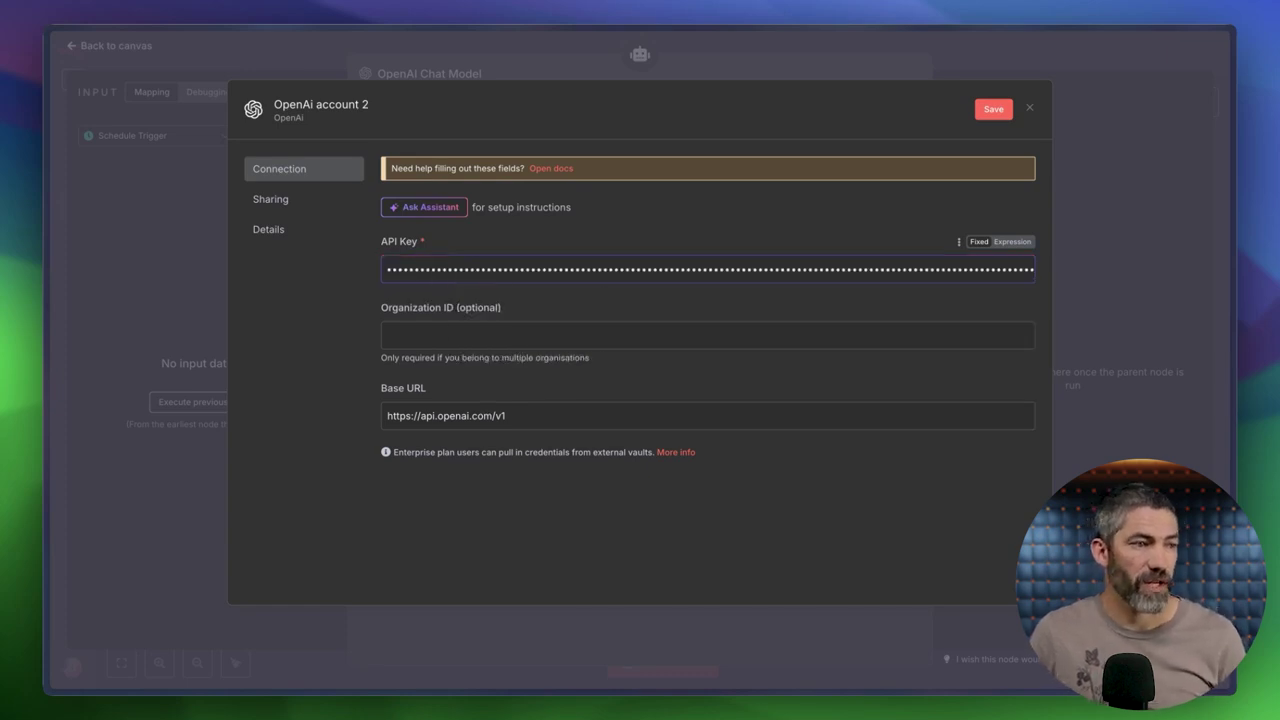
click(985, 112)
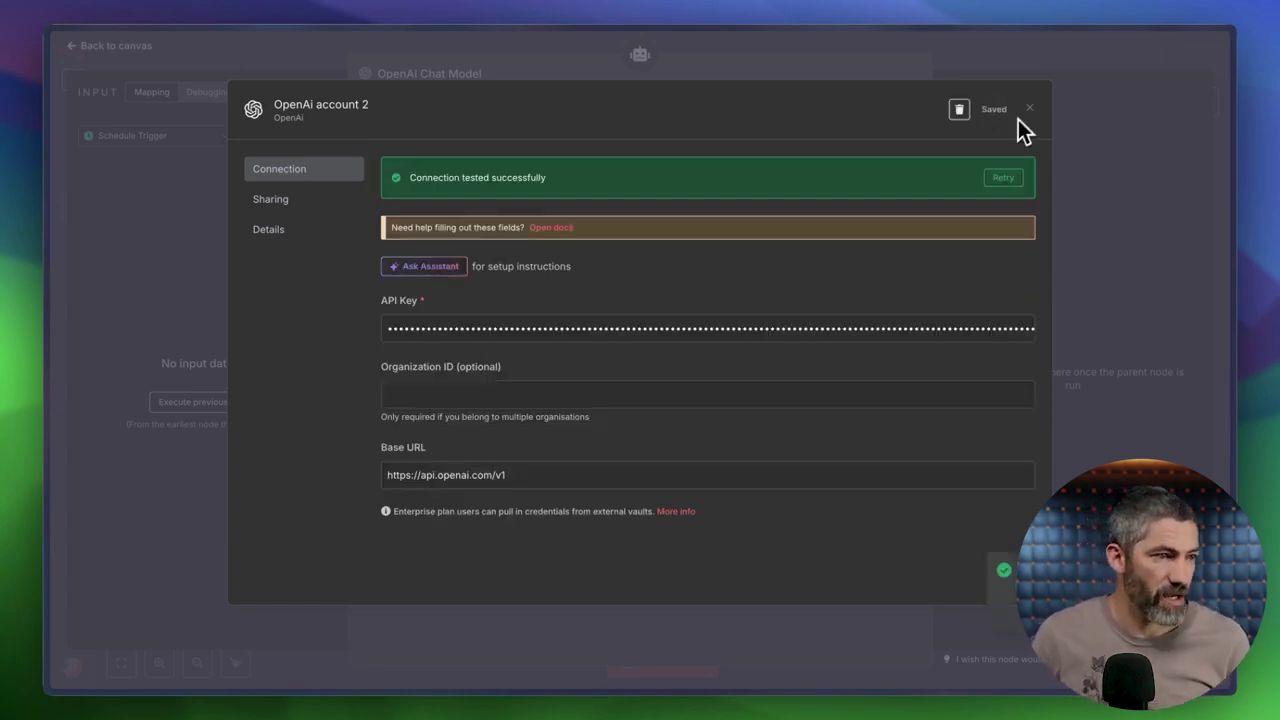
click(1034, 112)
Keep gpt-4o-mini as the chat model after browsing the model list.
click(647, 194)
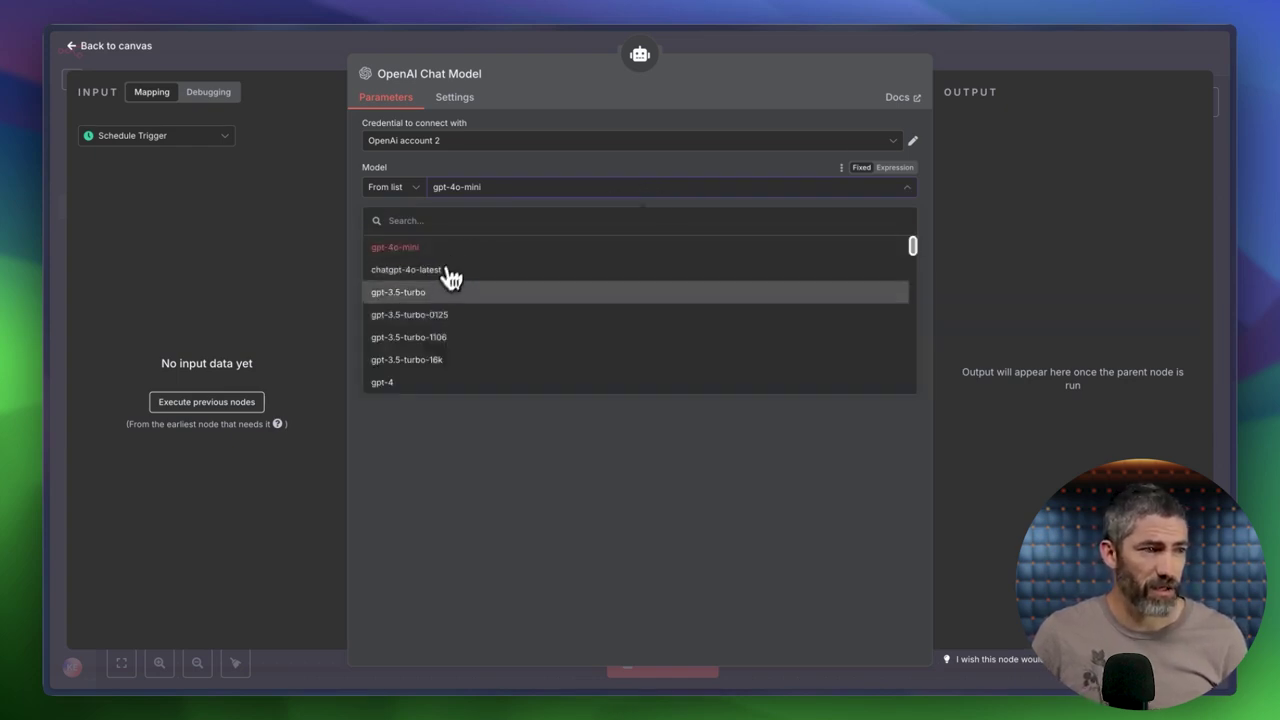
scroll(437, 358, down, 5)
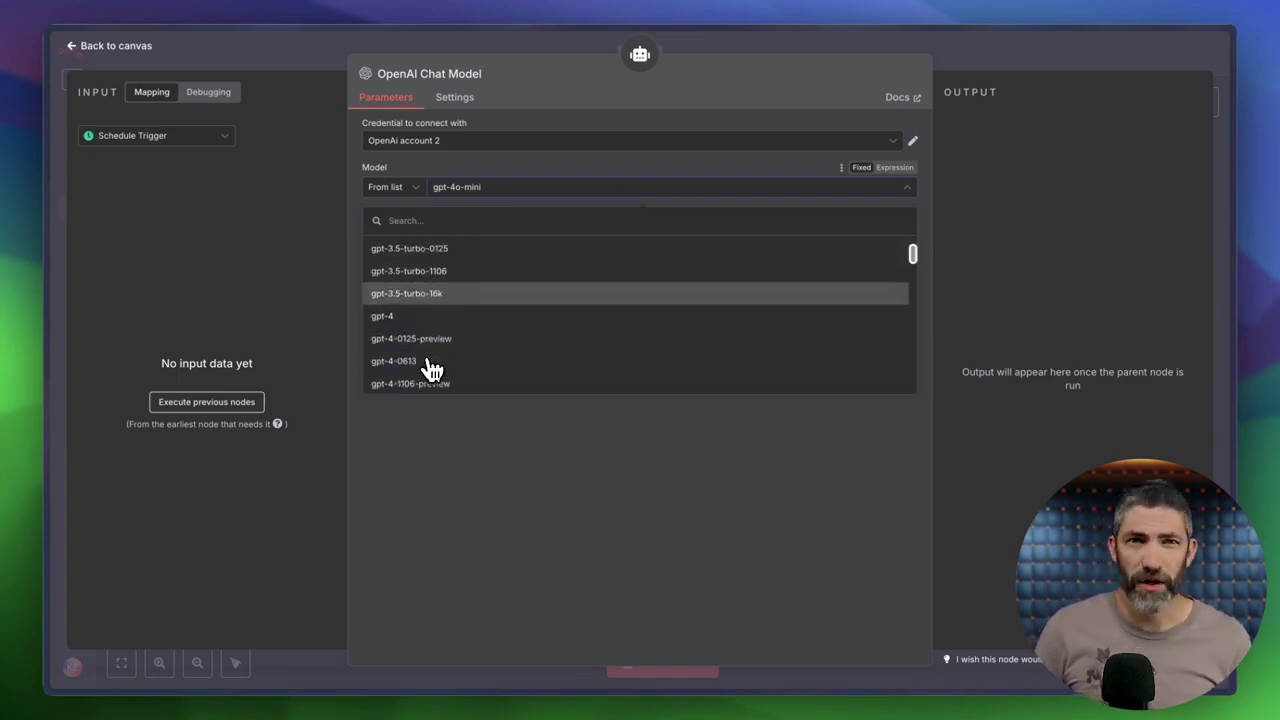
scroll(640, 315, down, 2)
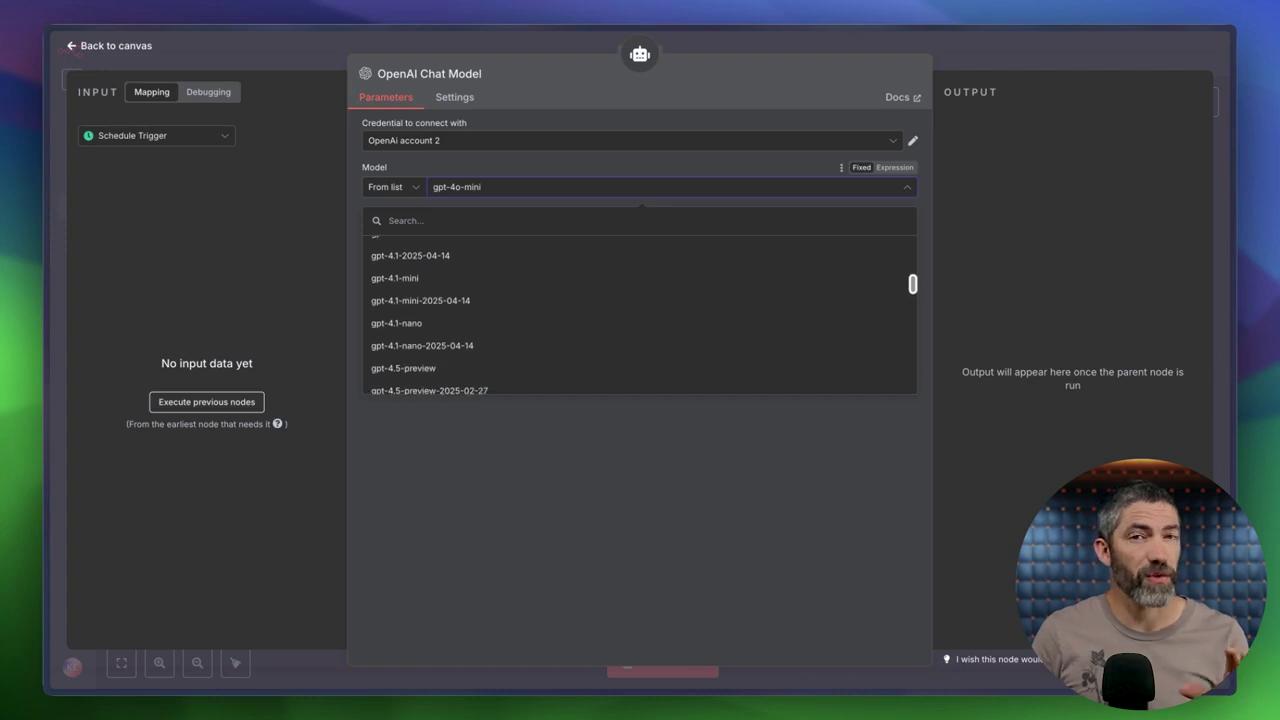
scroll(430, 340, up, 7)
click(413, 250)
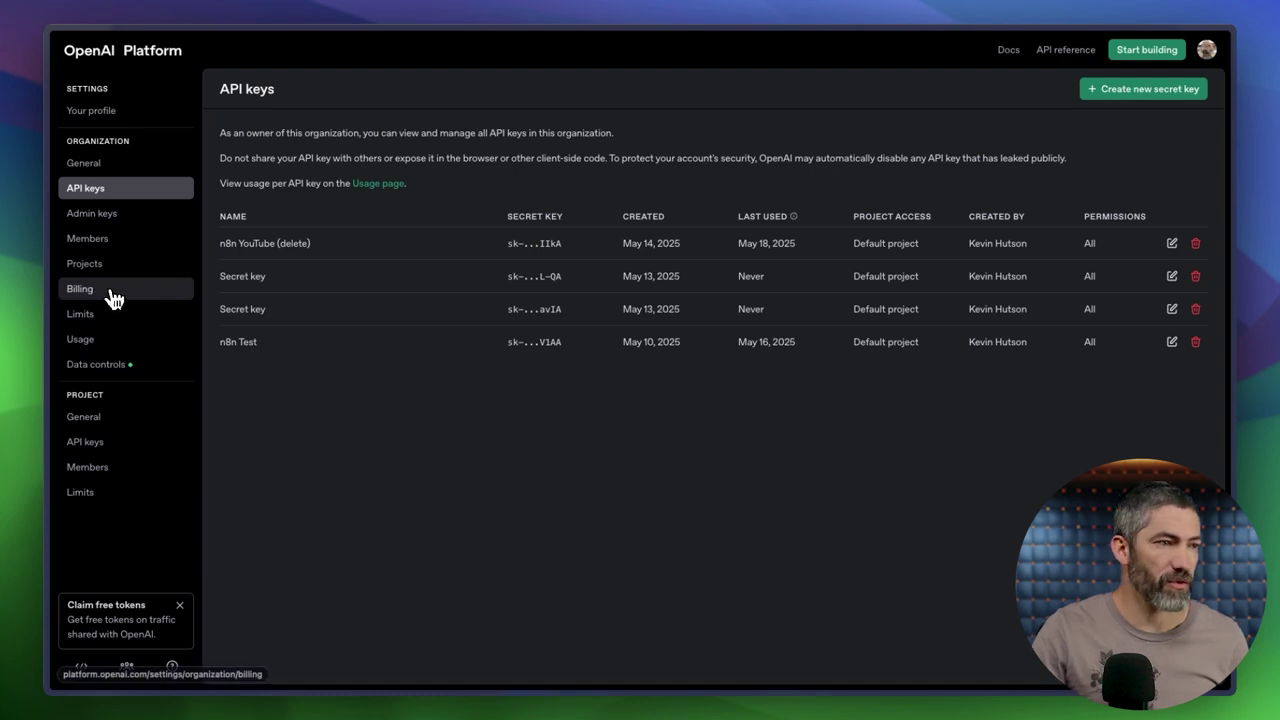
click(113, 296)
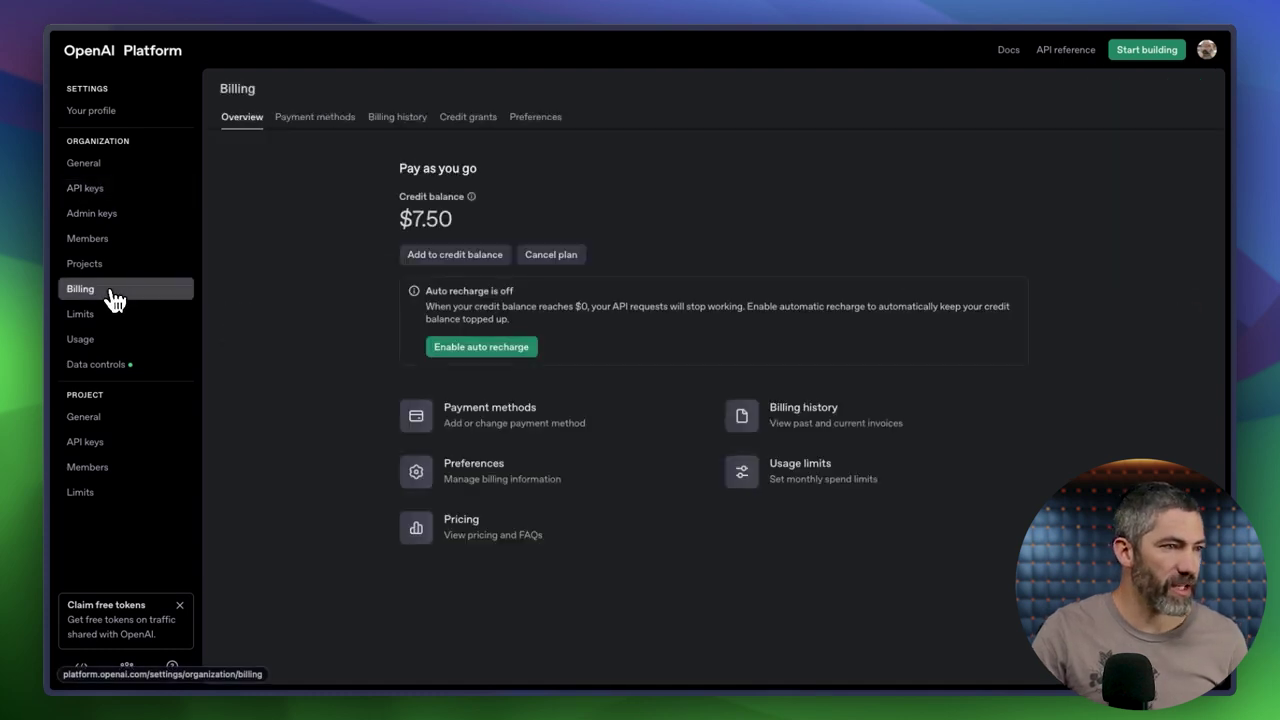
From Add to credit balance, open API pricing and highlight GPT-4.1 mini's per-1M-token price.
click(455, 256)
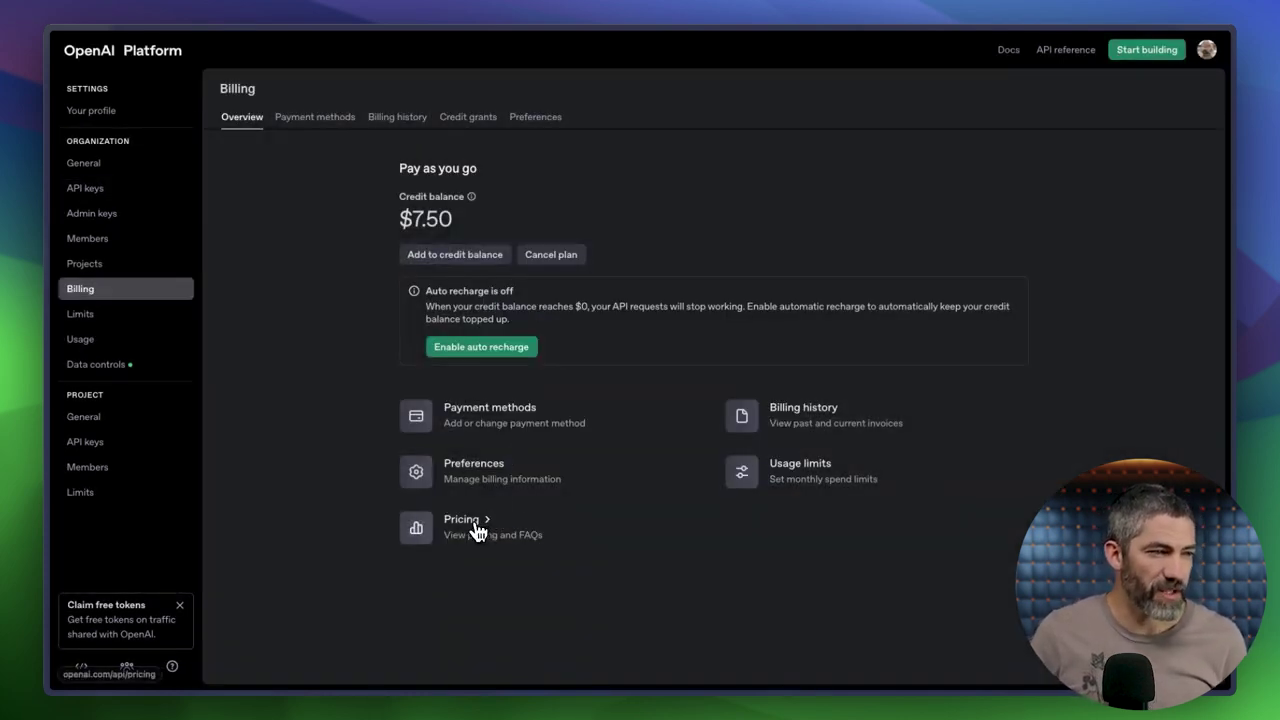
click(472, 527)
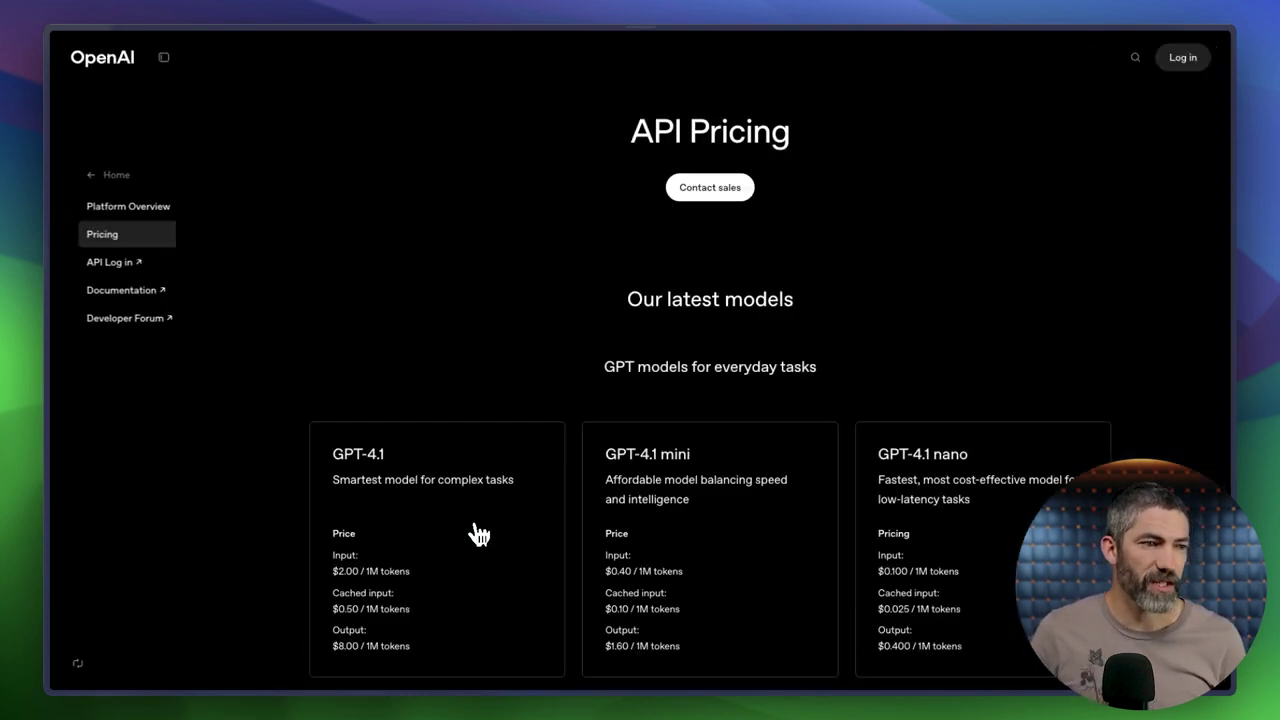
scroll(655, 490, down, 2)
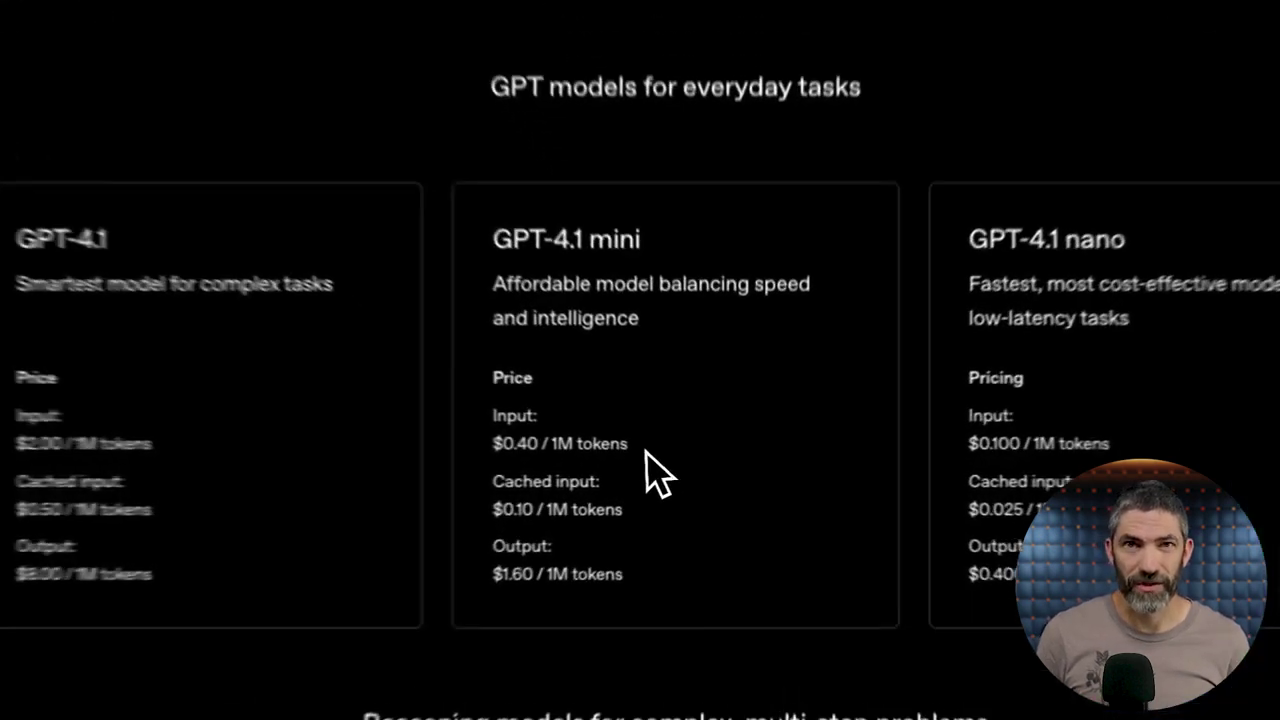
drag(523, 438, 620, 457)
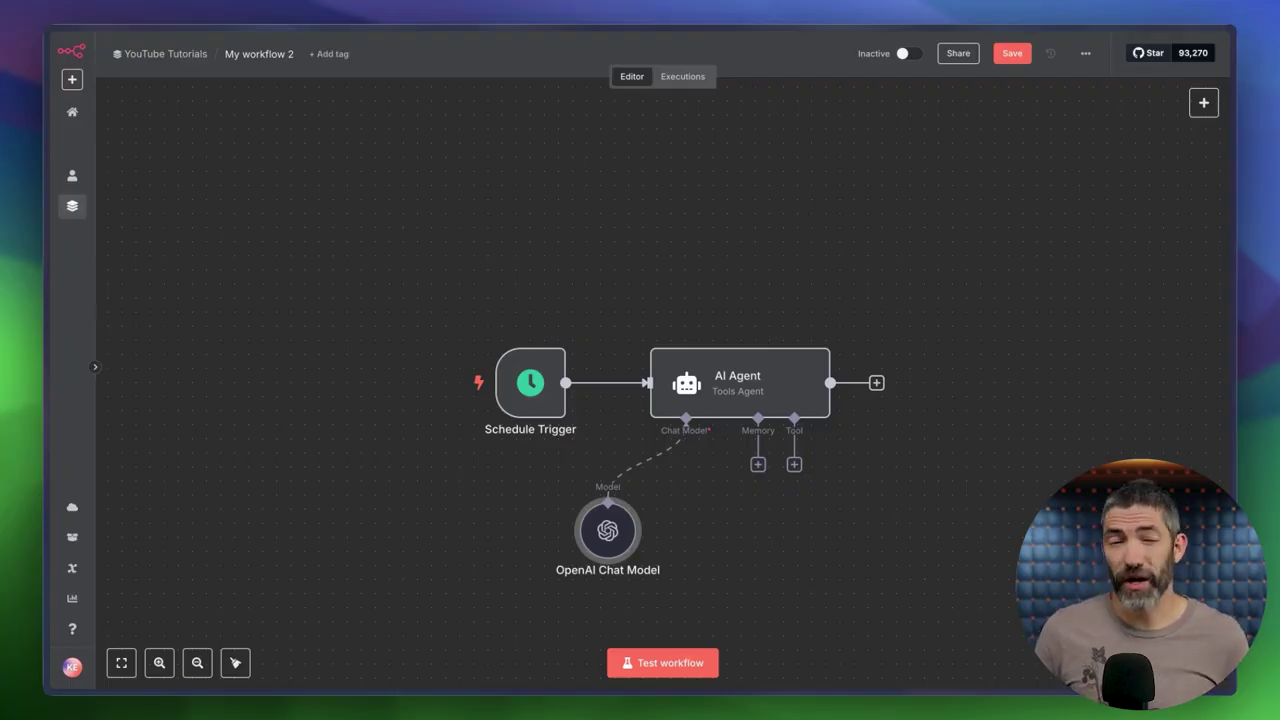
Attach Simple Memory with context window length 5 and place it beside the OpenAI Chat Model.
scroll(680, 420, down, 2)
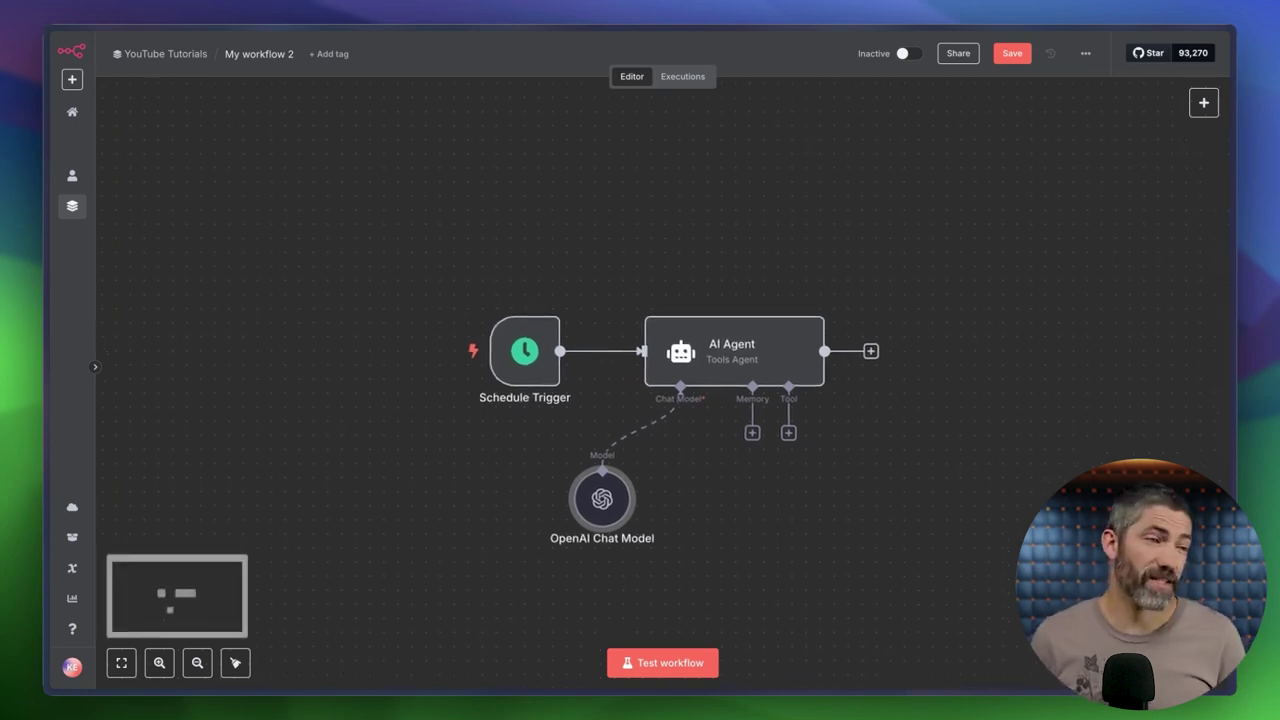
click(752, 411)
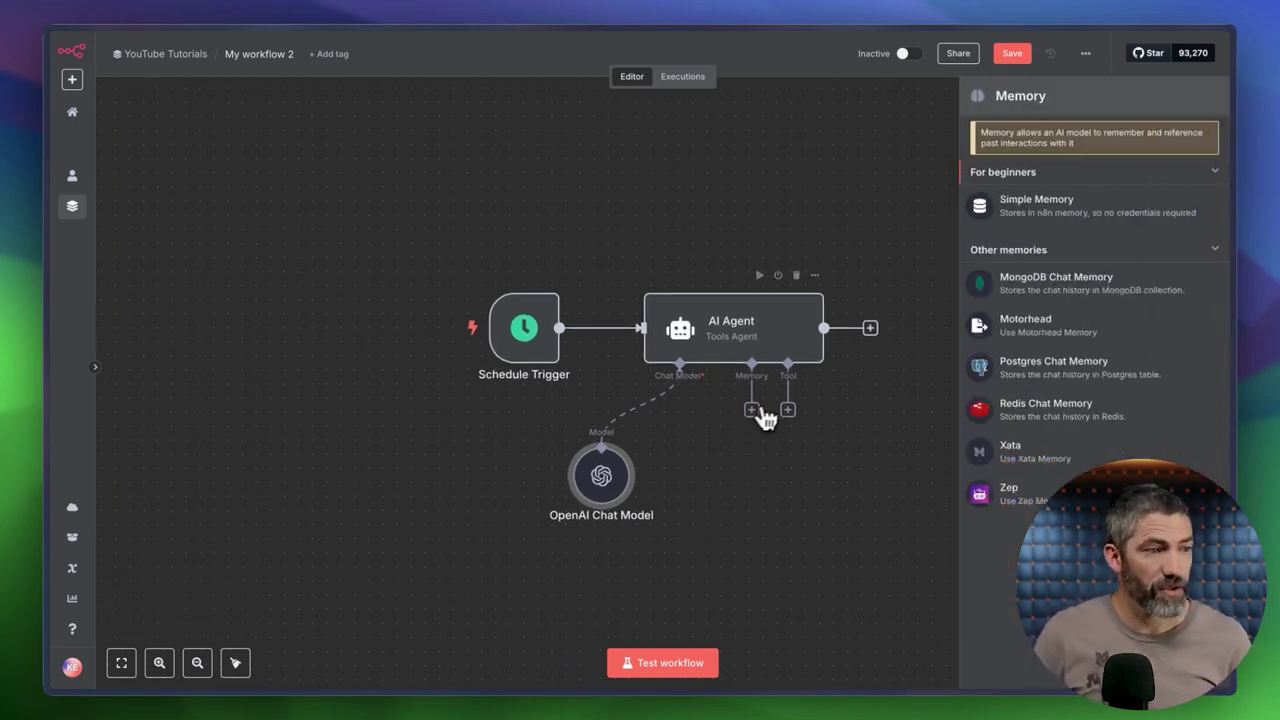
click(1071, 219)
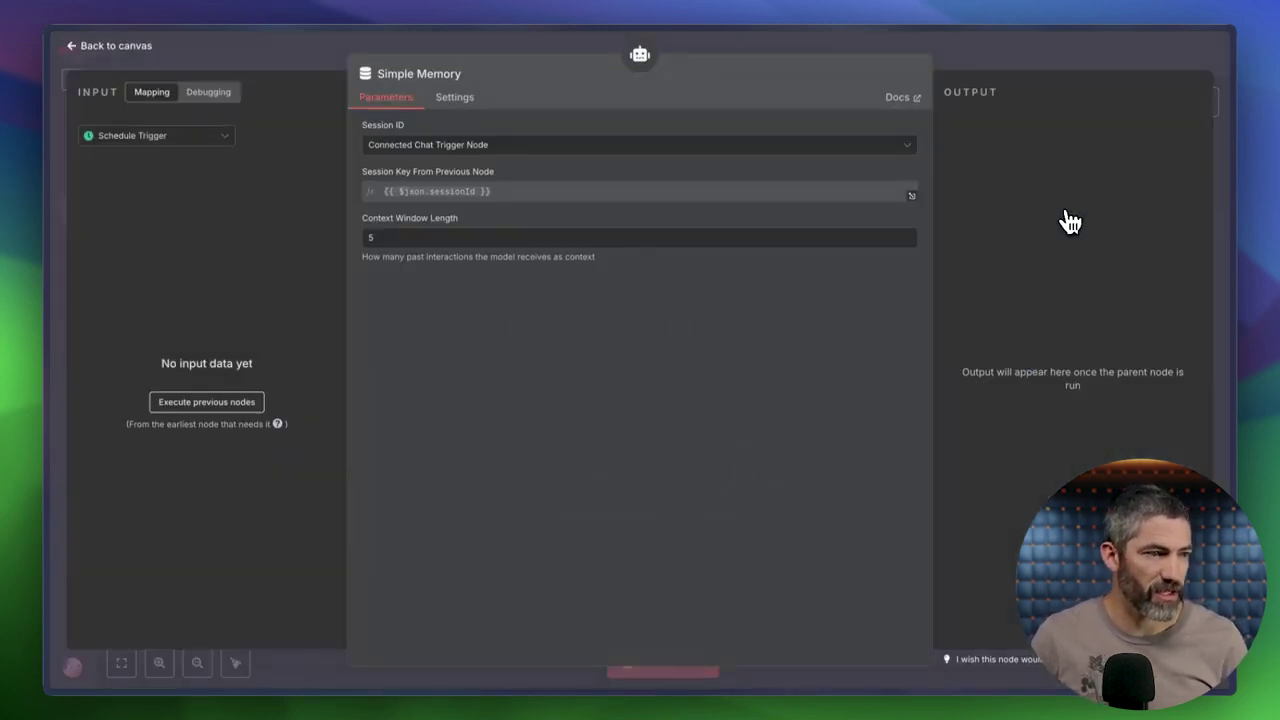
click(705, 240)
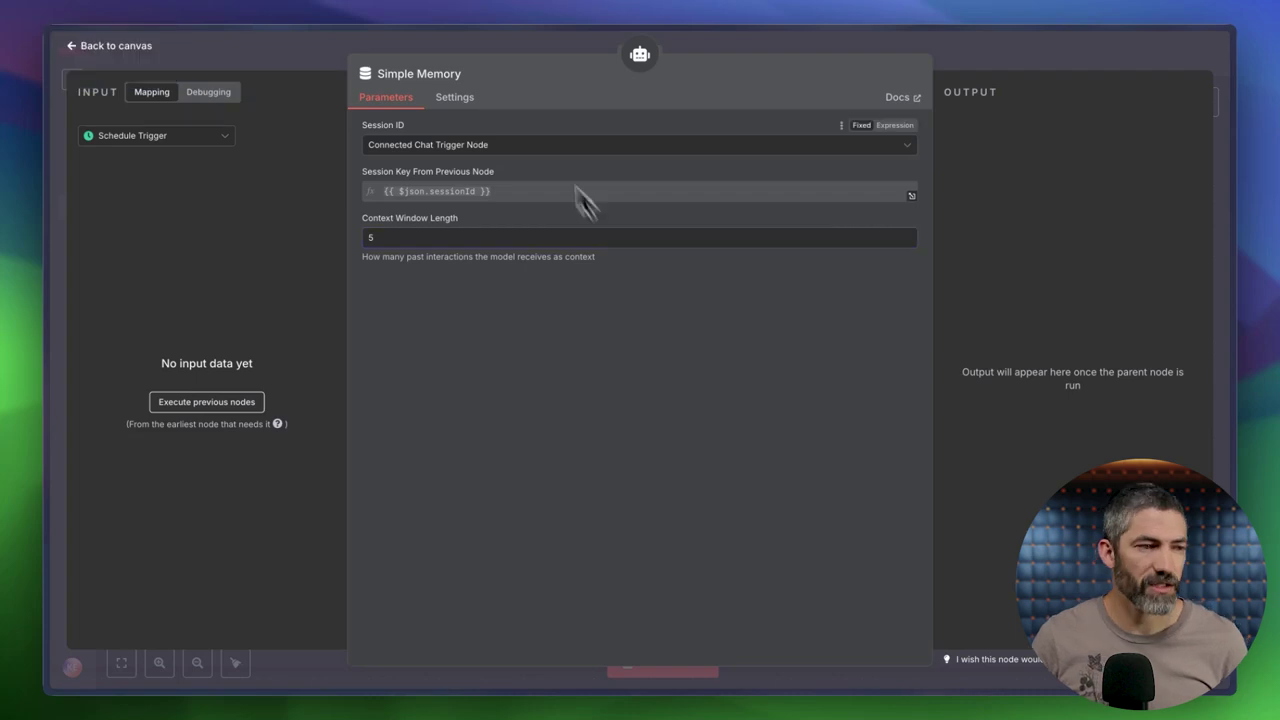
click(520, 34)
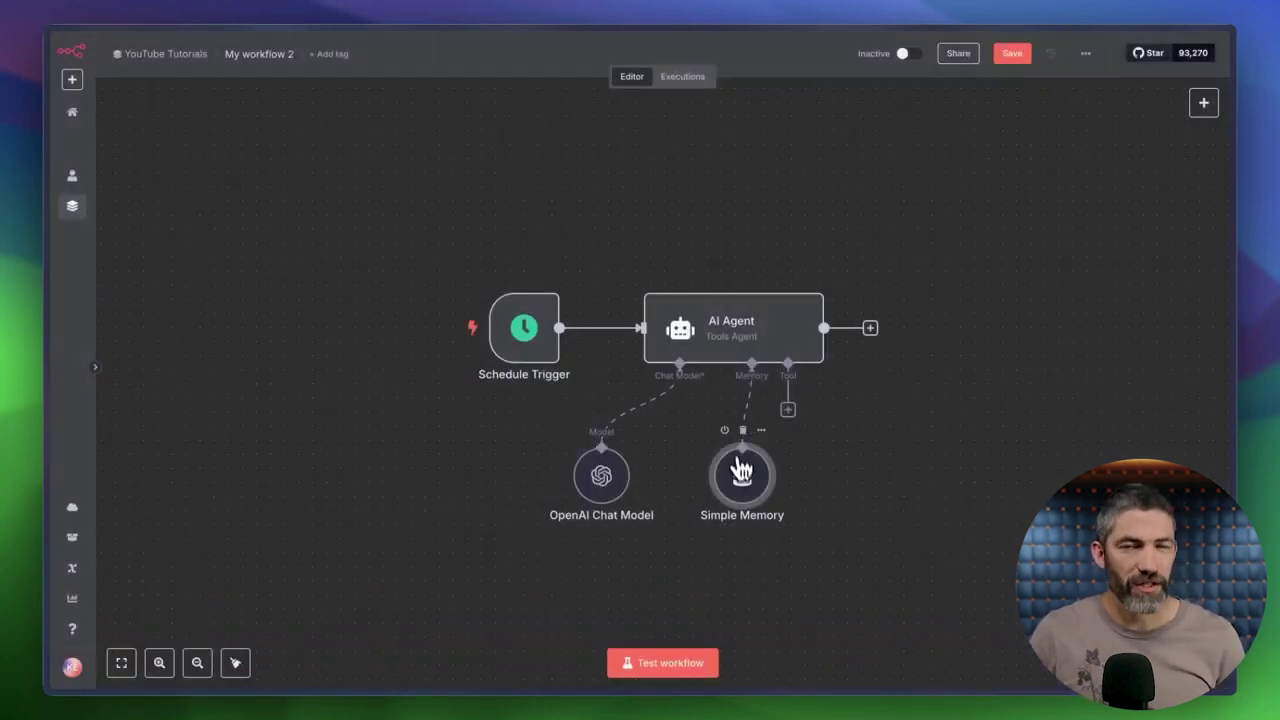
drag(743, 490, 701, 490)
Add an On chat message trigger and drag it above the Schedule Trigger.
click(1203, 103)
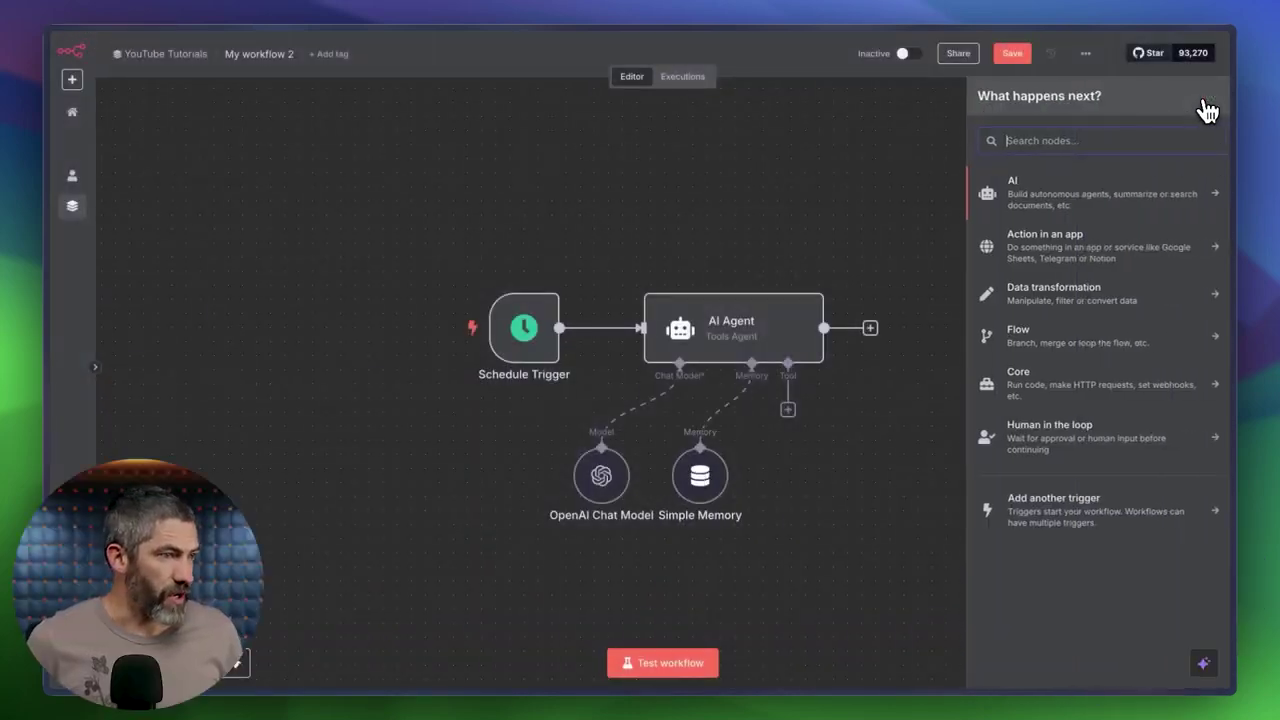
click(1088, 512)
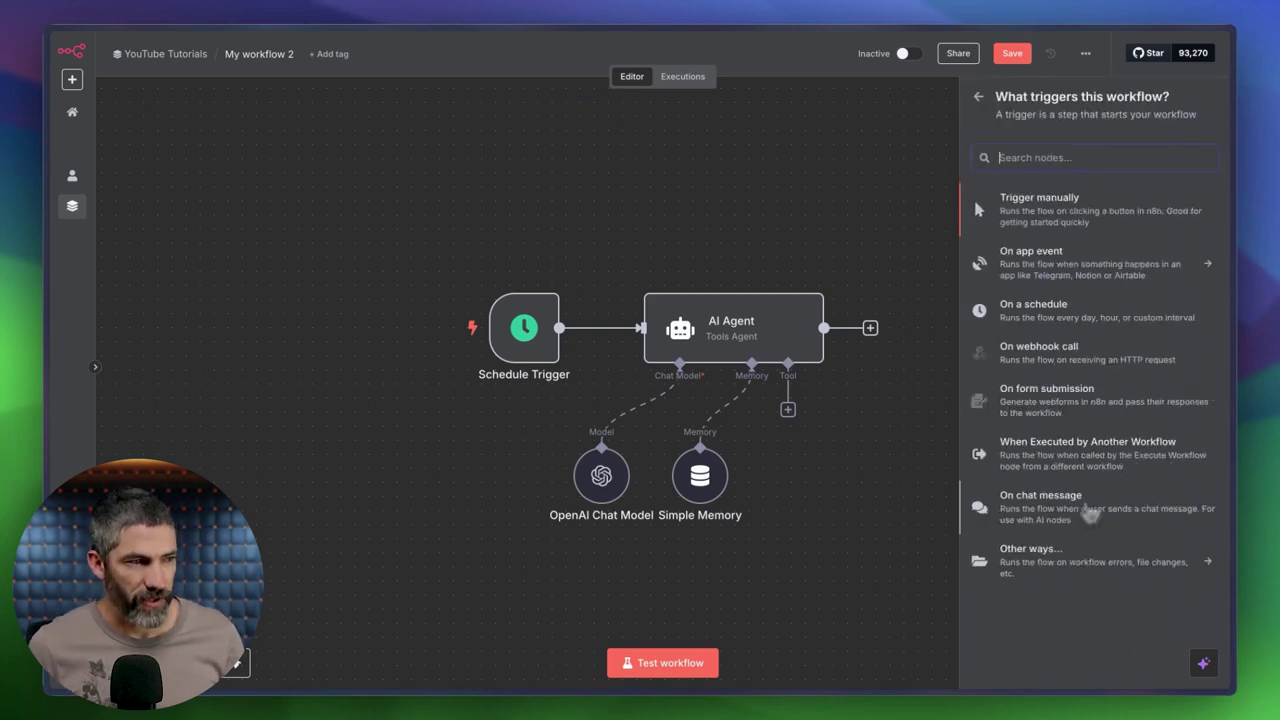
click(1035, 522)
key(Escape)
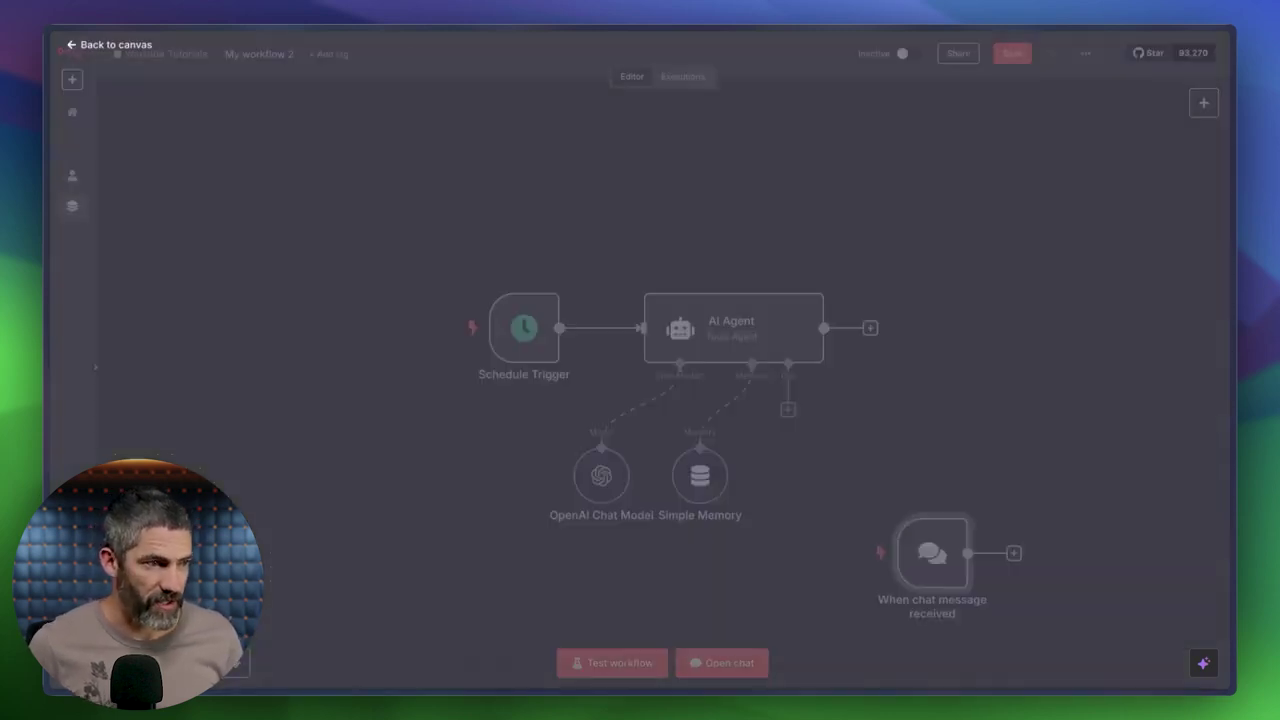
drag(966, 584, 640, 326)
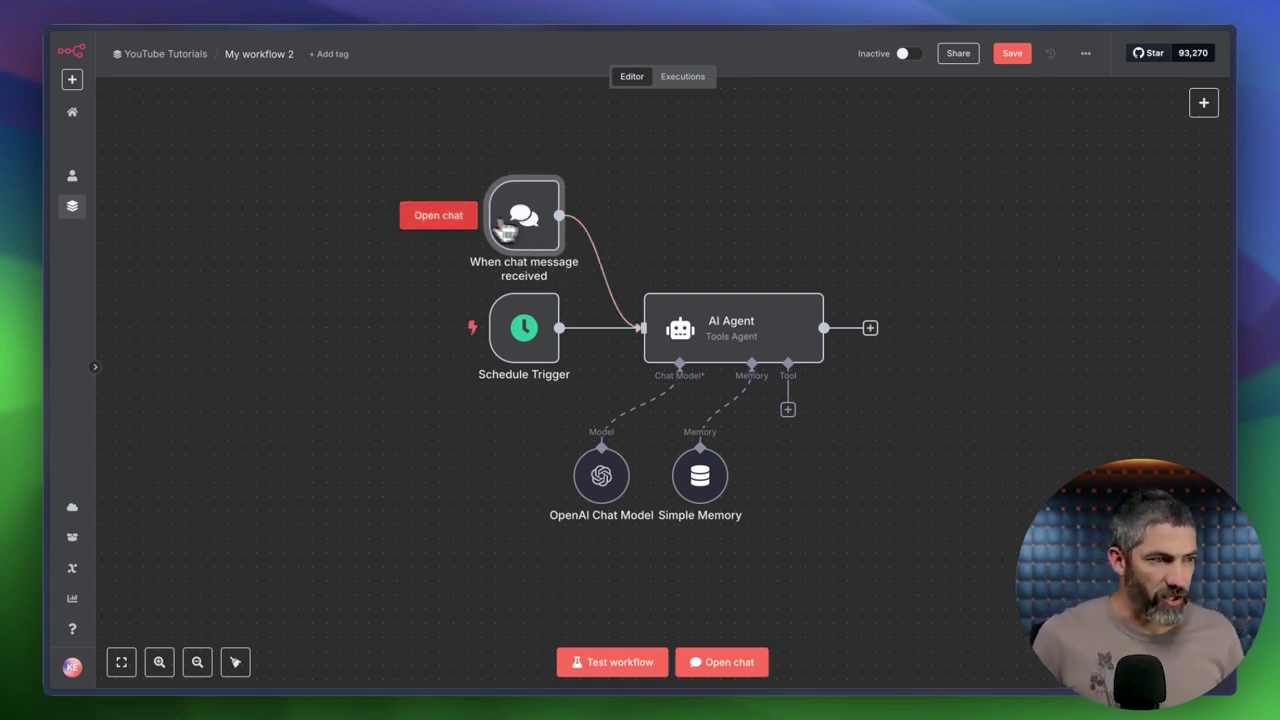
click(445, 217)
Send 'Hello' in the chat, then a message introducing the user's name.
click(157, 672)
text(Hello)
key(Return)
text(my)
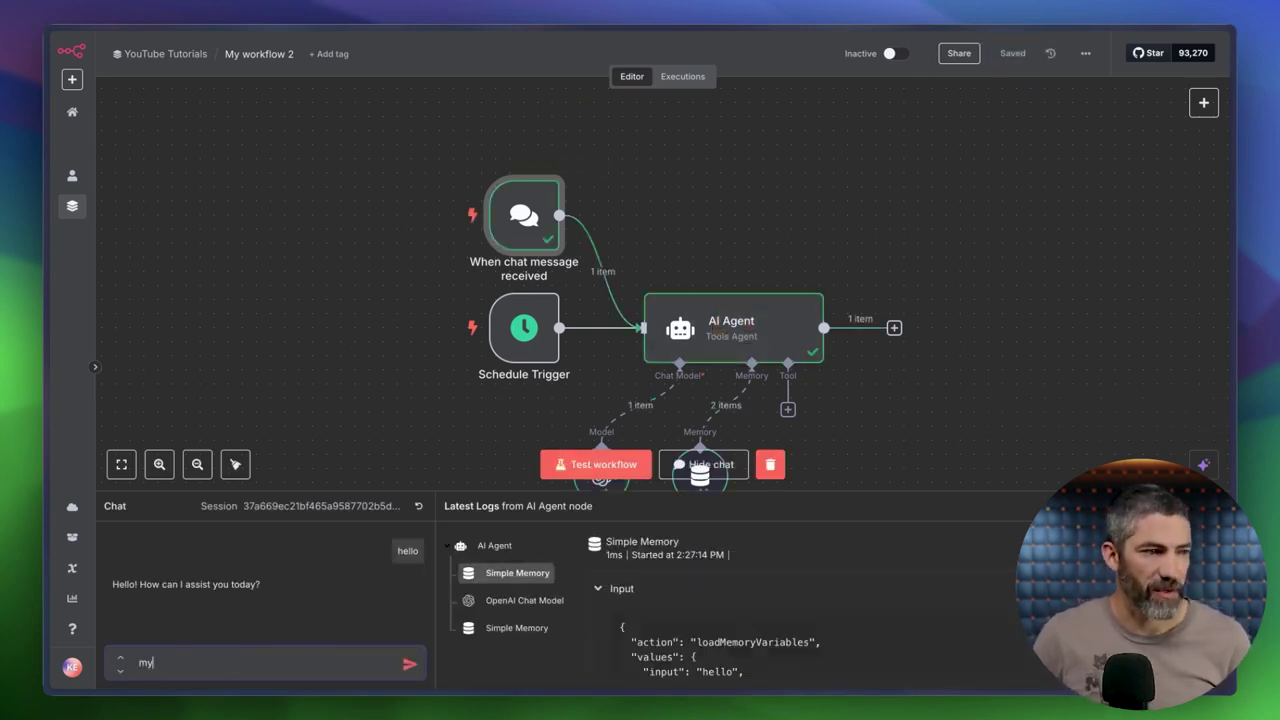
text( name is kevin)
key(Return)
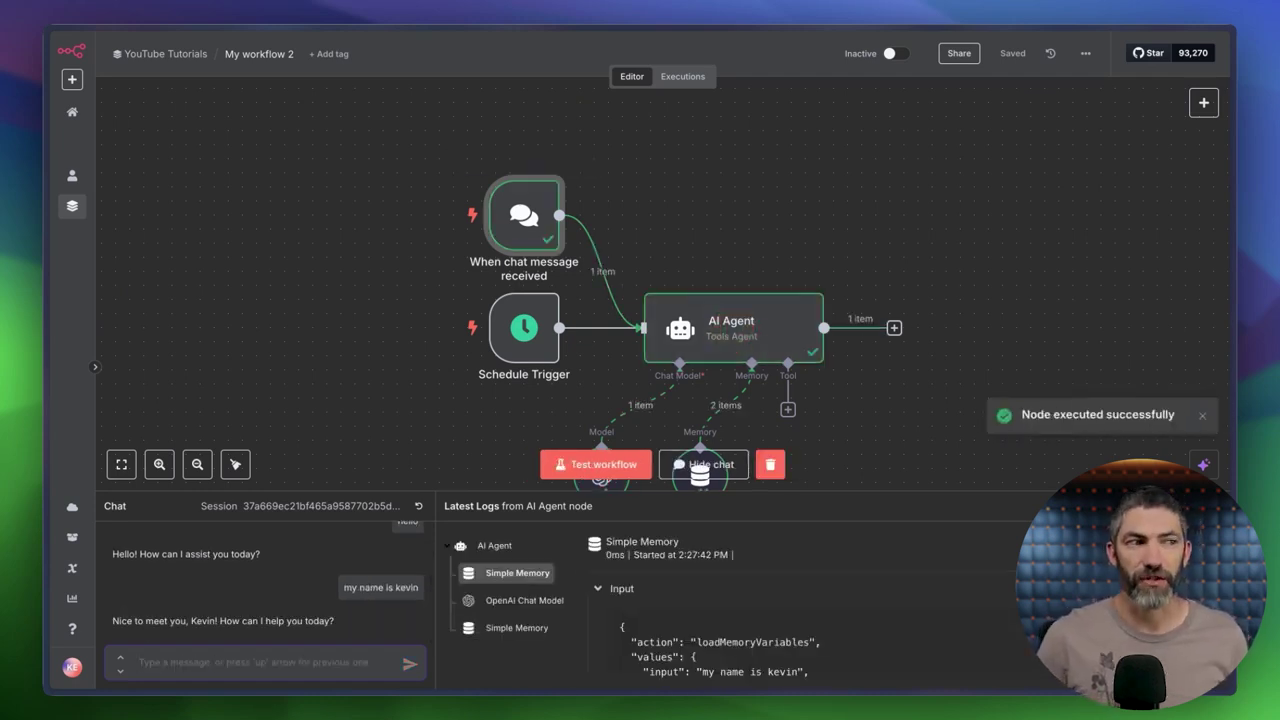
Ask 'What is my name?', then clear the execution data and hide the chat.
text(W)
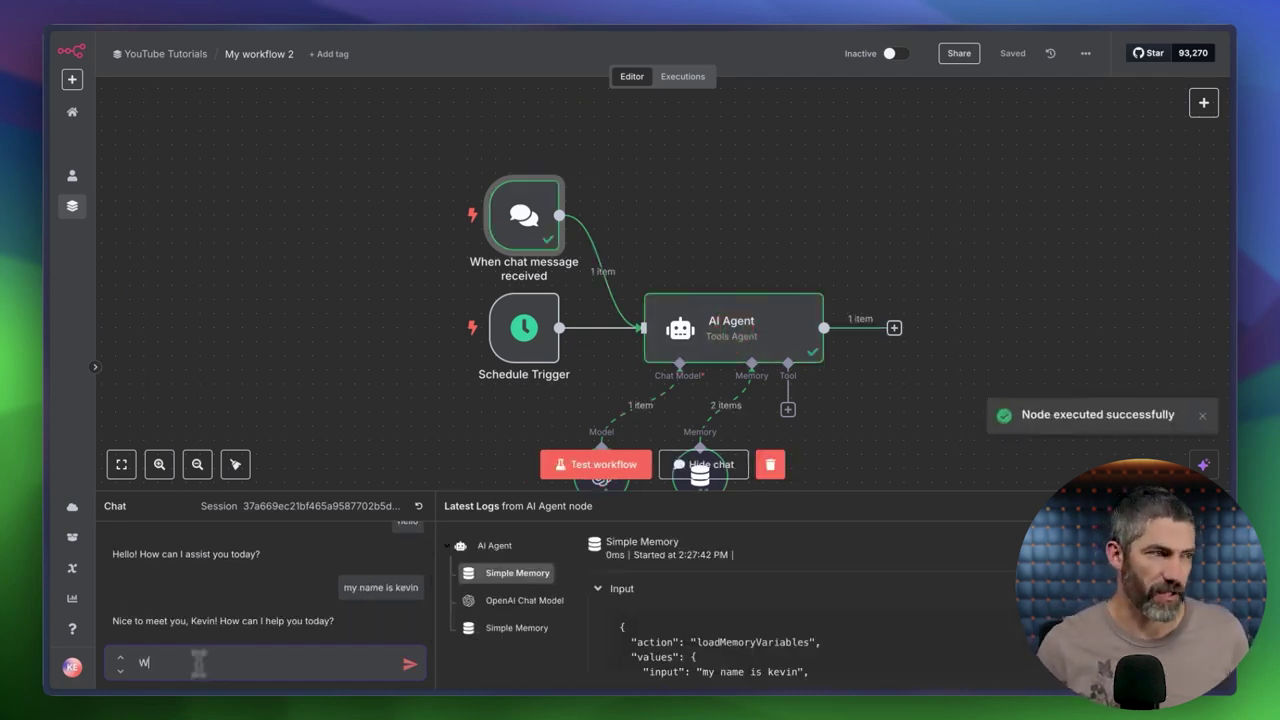
text(hat is my name?)
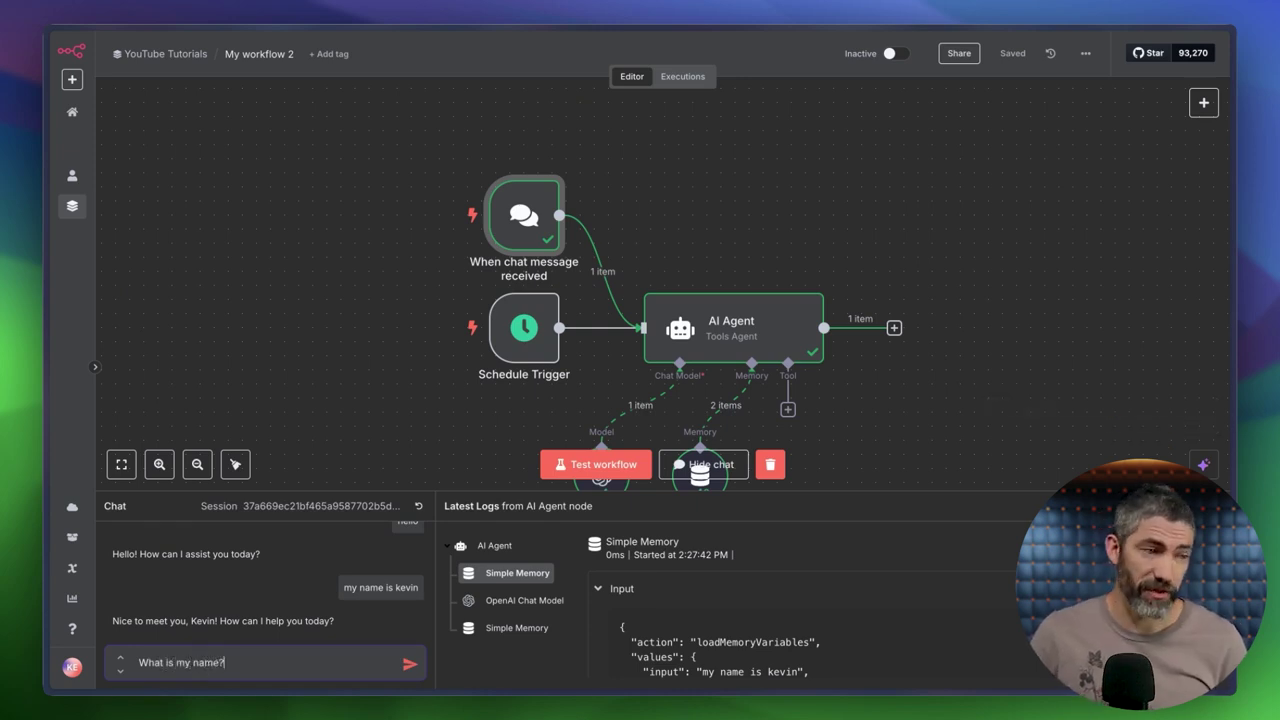
key(Return)
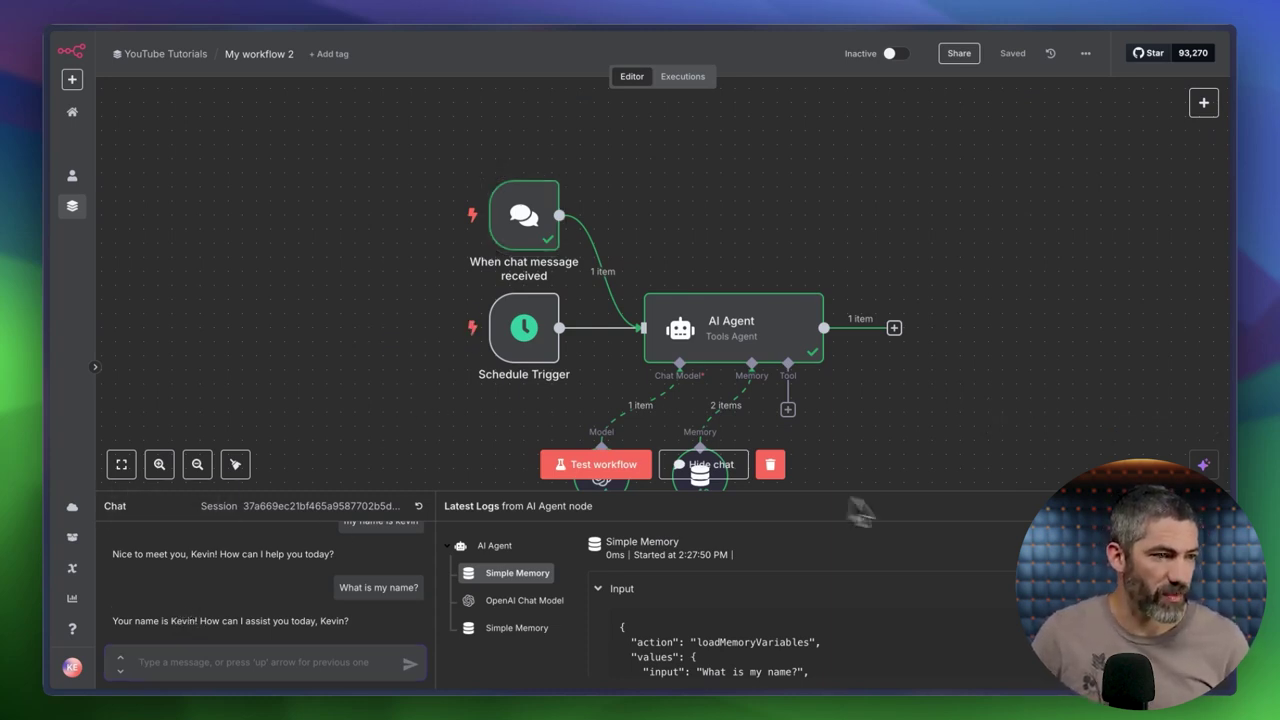
click(772, 466)
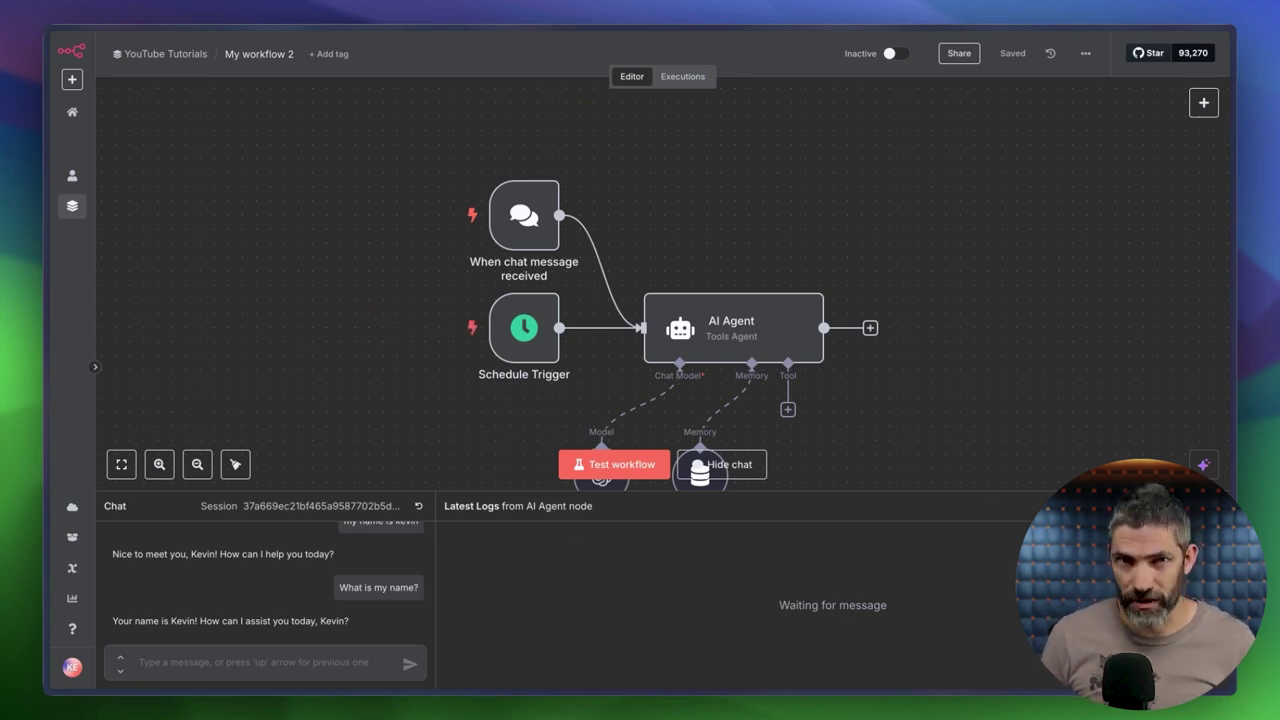
click(721, 464)
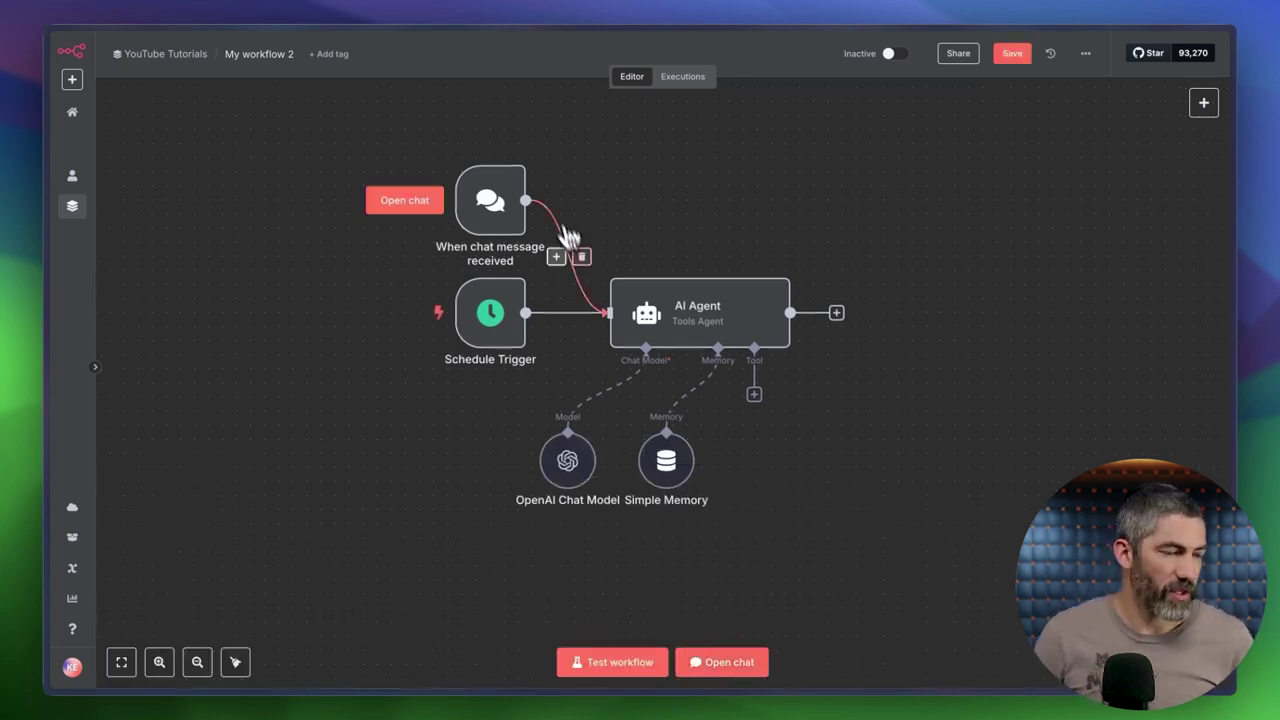
Delete the chat trigger's link and 'When chat message received' node, fit the view, and save.
click(581, 255)
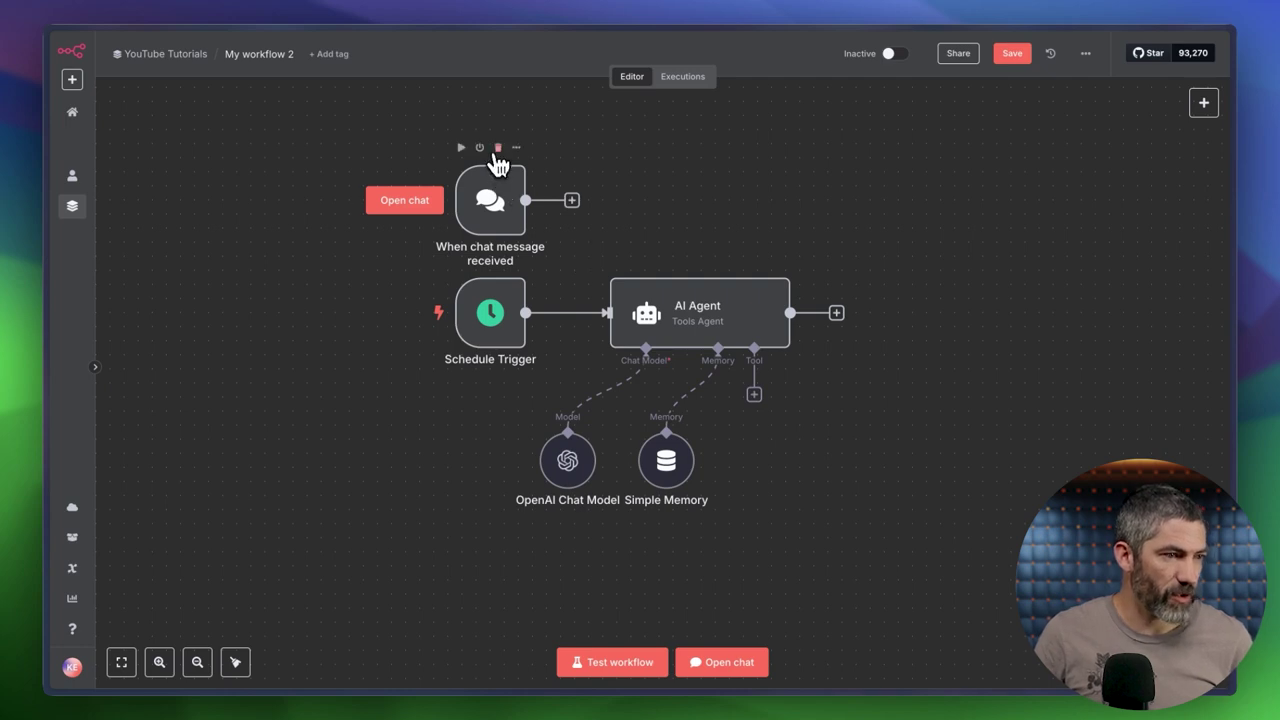
click(498, 148)
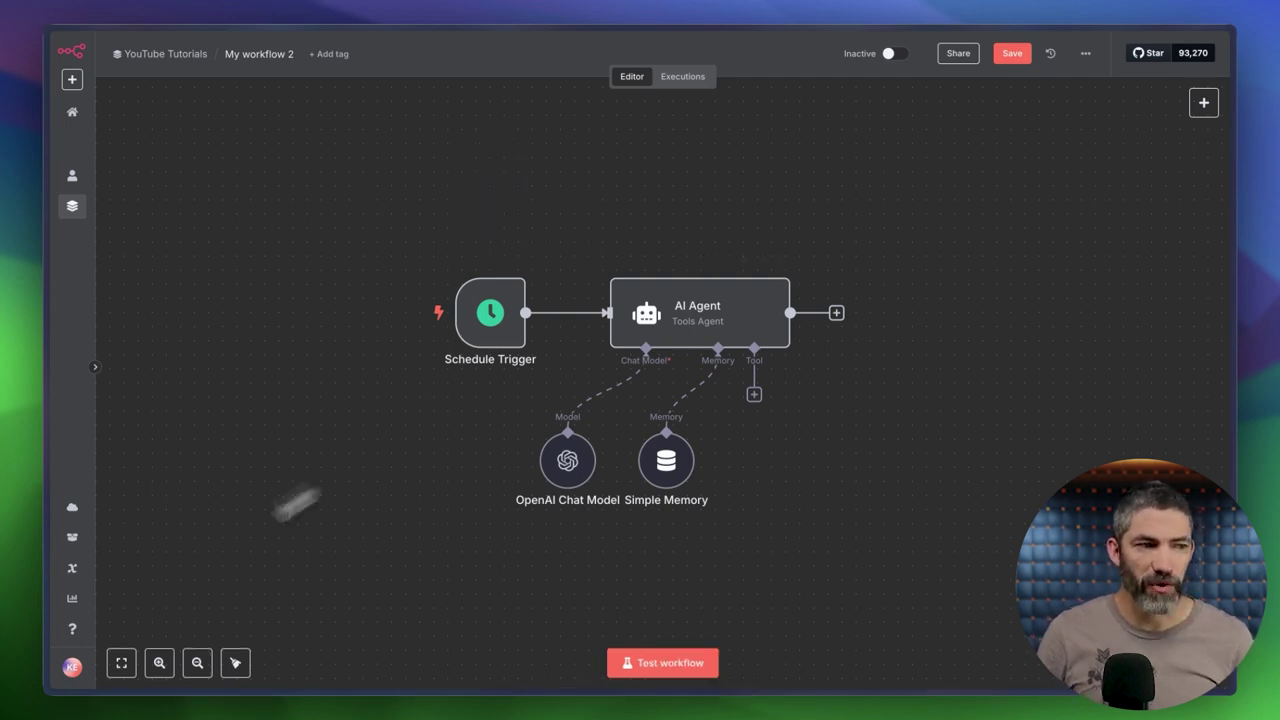
click(121, 662)
click(1010, 56)
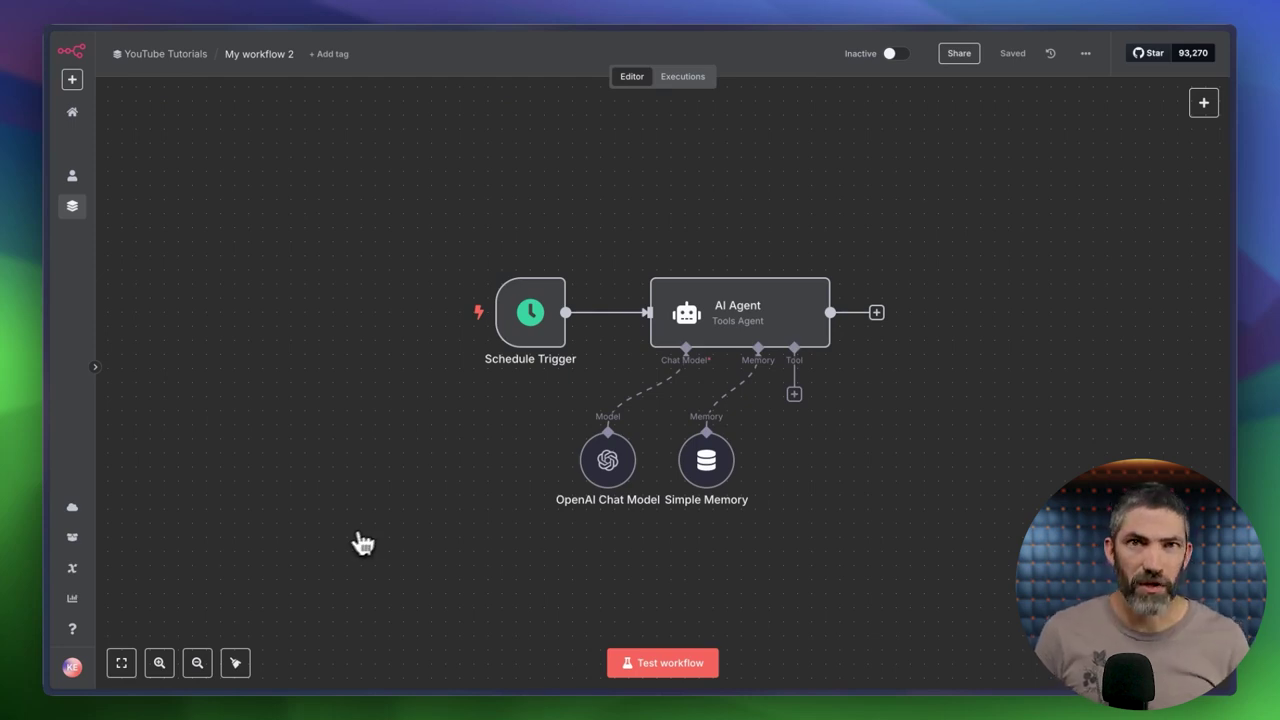
Browse the AI Agent's tool list and search 'calenda' to find the Google Calendar Tool.
click(794, 395)
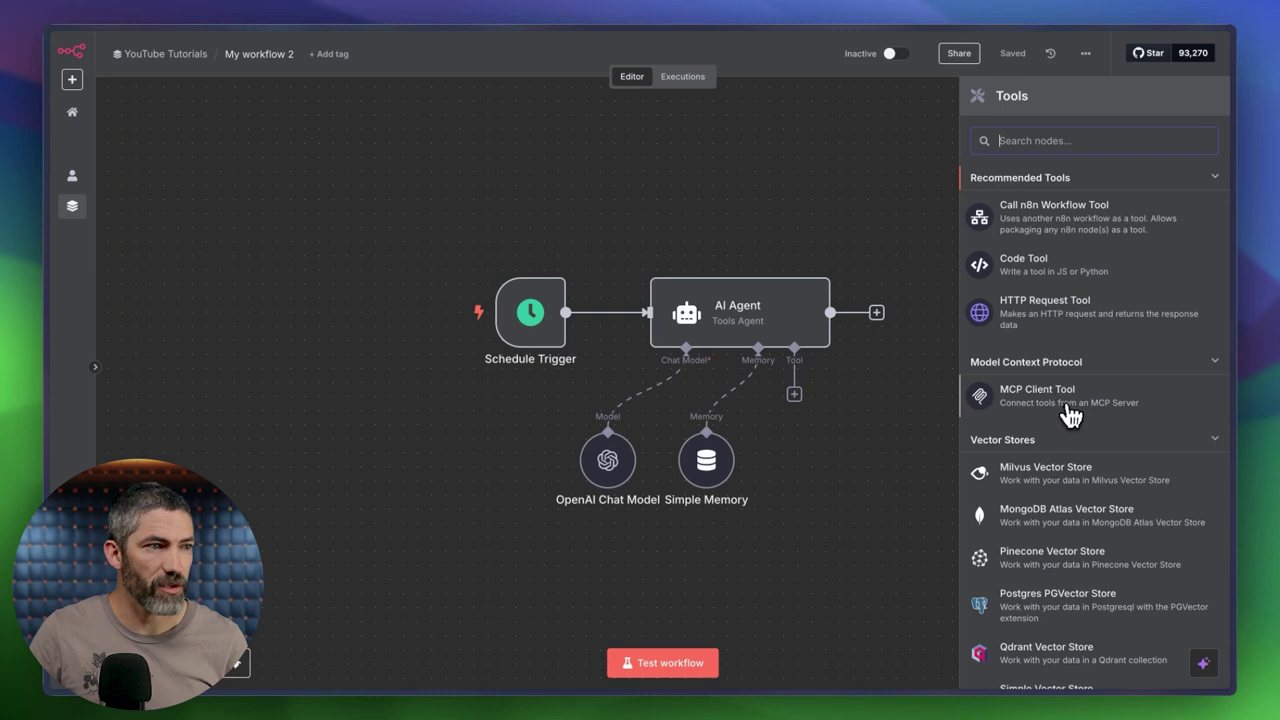
scroll(1070, 415, down, 10)
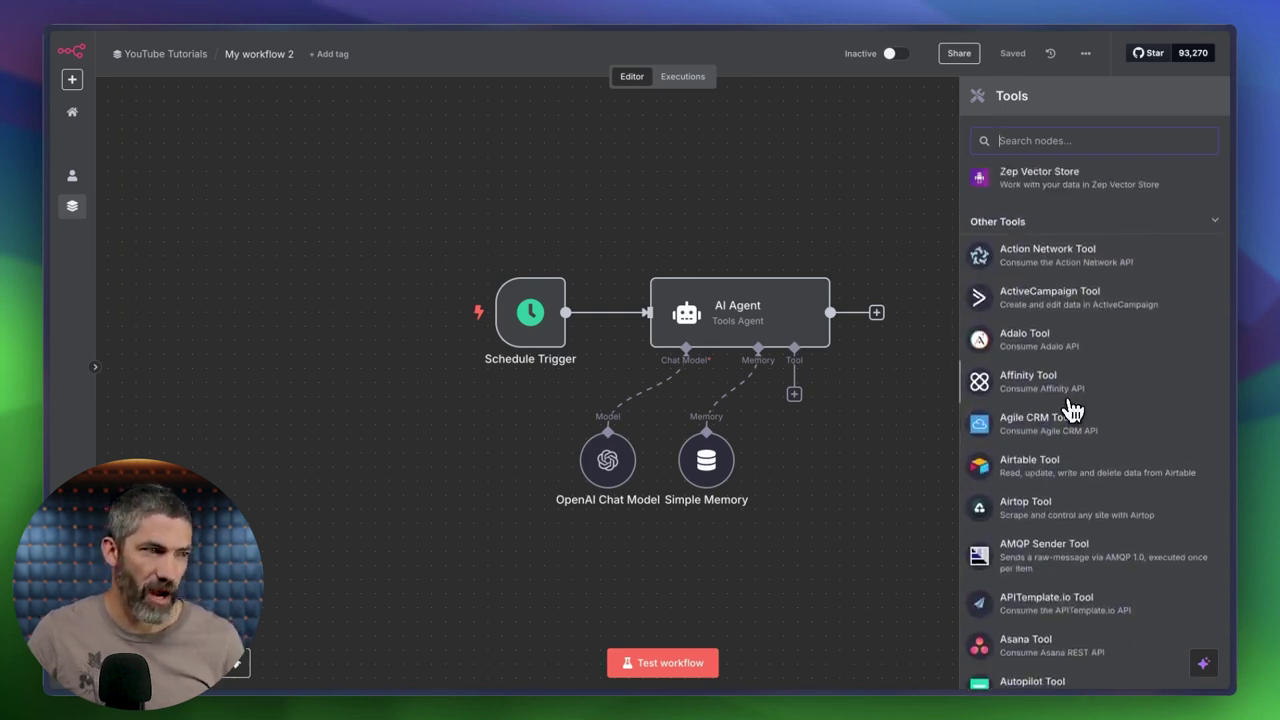
scroll(1040, 330, down, 5)
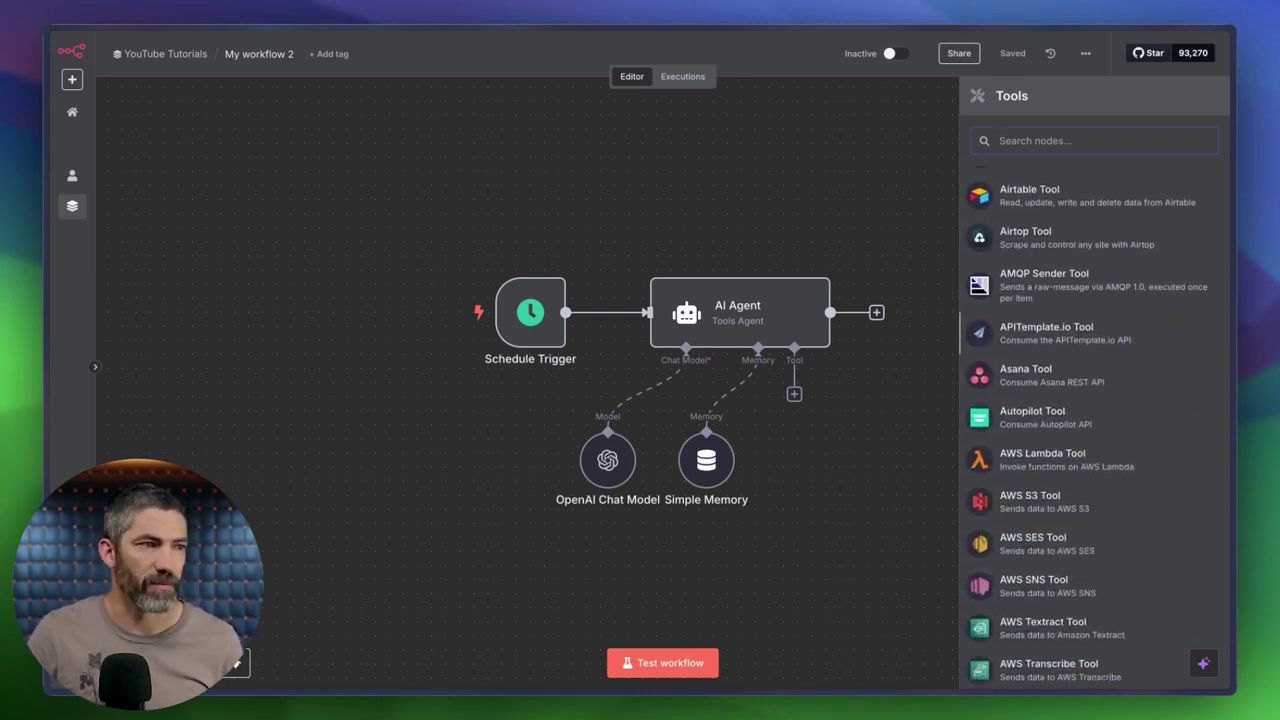
scroll(1090, 420, down, 20)
scroll(1095, 415, down, 20)
scroll(1095, 415, down, 20)
scroll(1095, 420, down, 20)
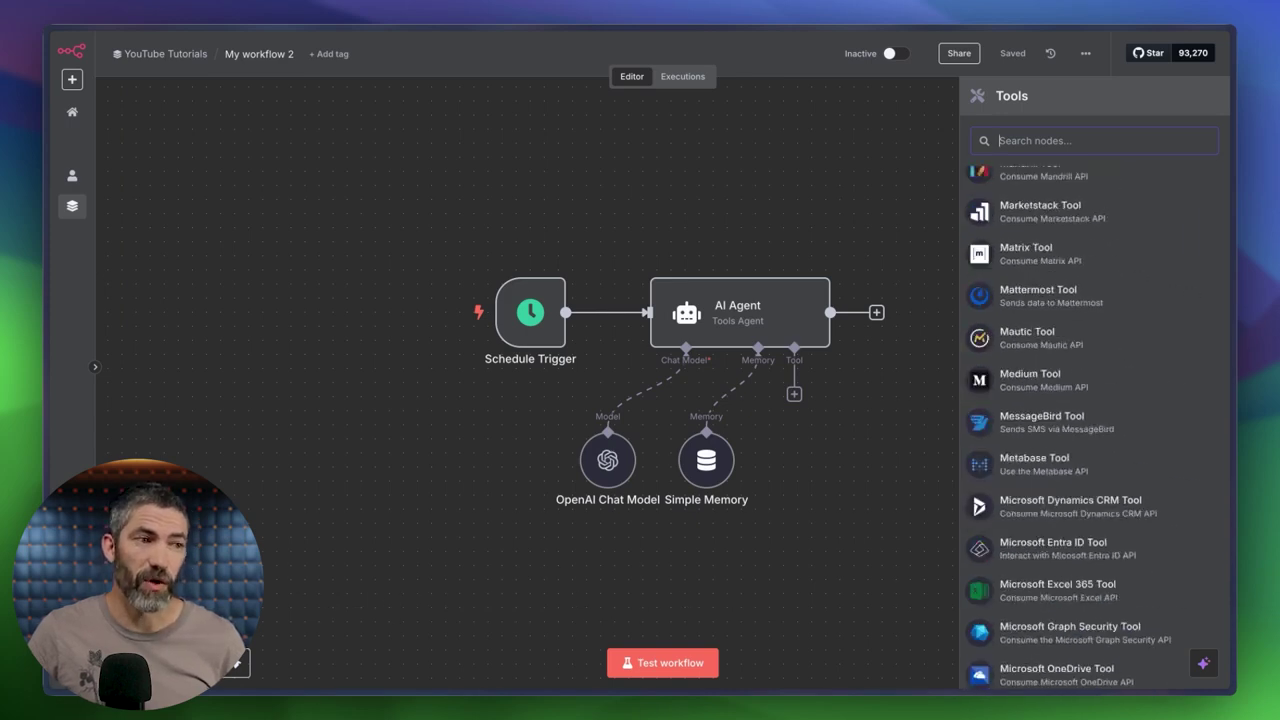
scroll(965, 266, up, 12)
text(calendar)
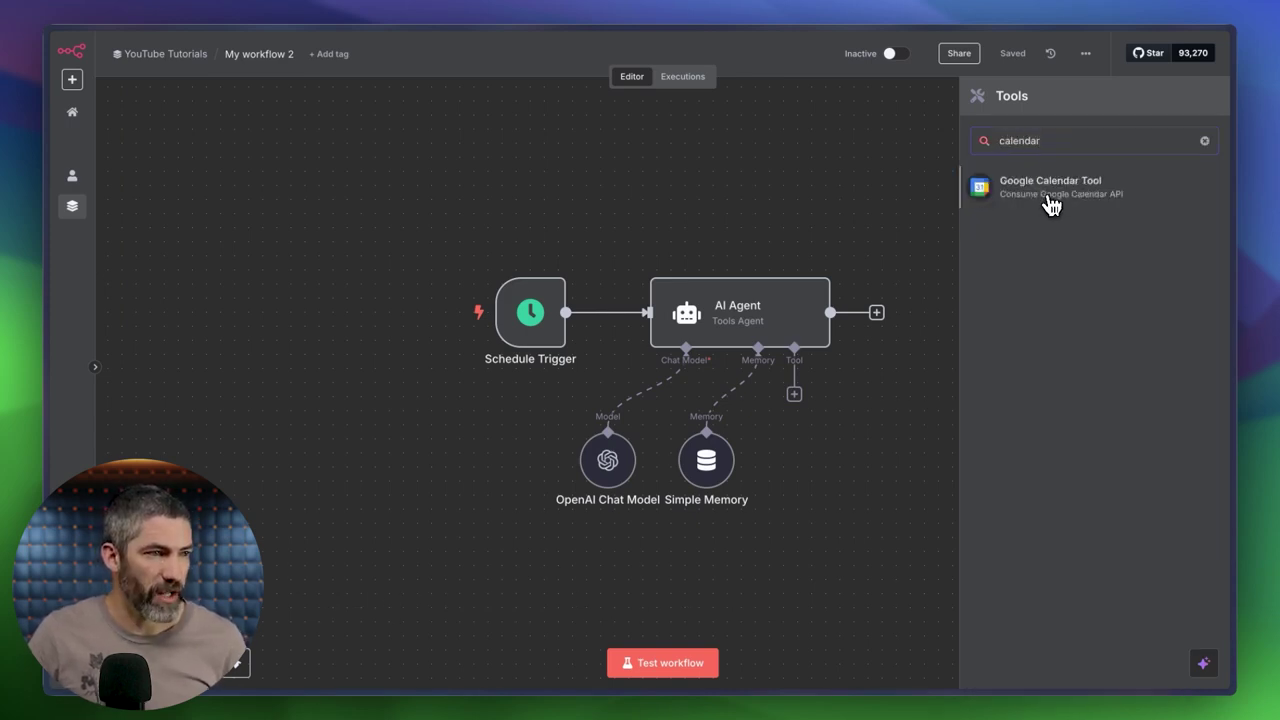
Add the Google Calendar Tool and authorise a new credential by signing in with Google.
click(1052, 204)
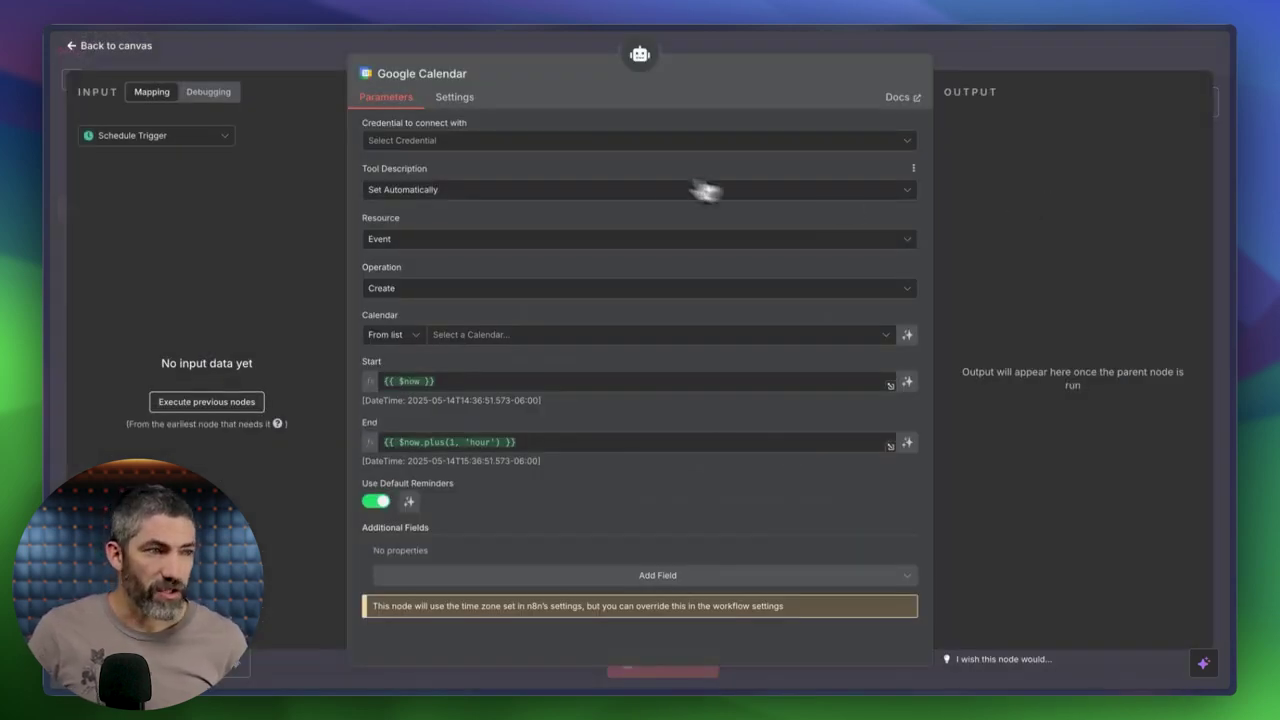
click(545, 145)
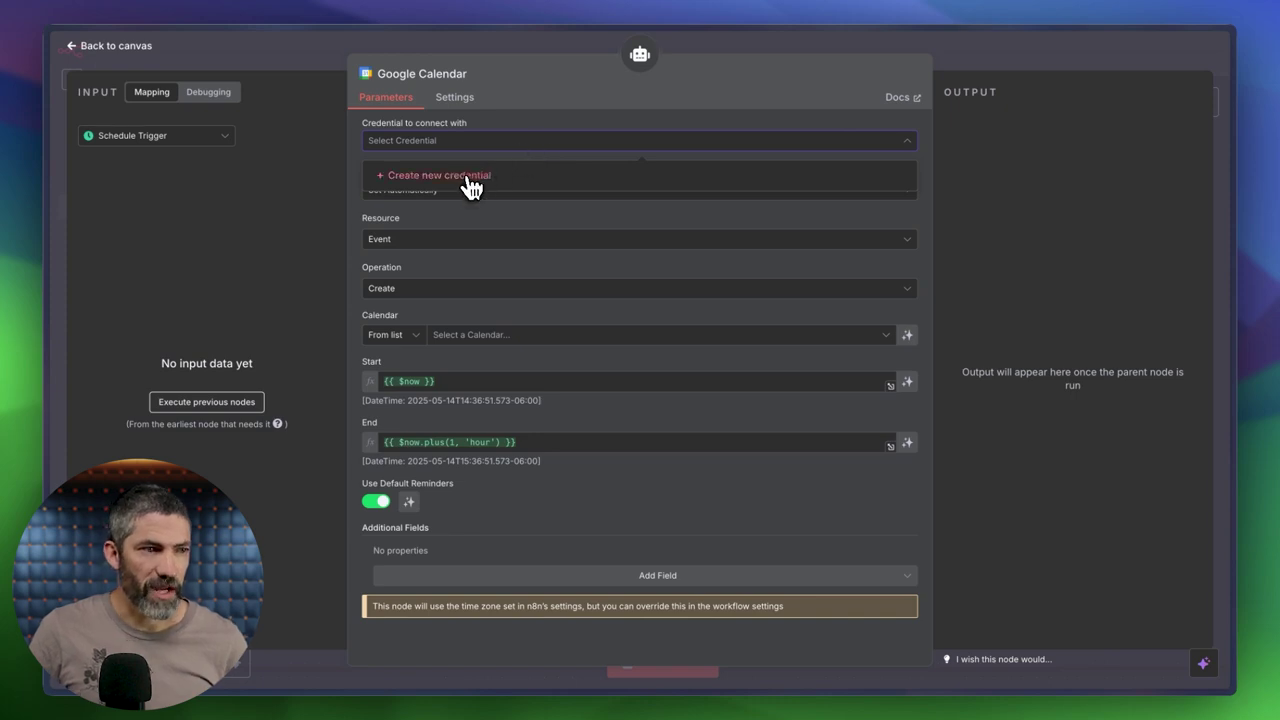
click(466, 180)
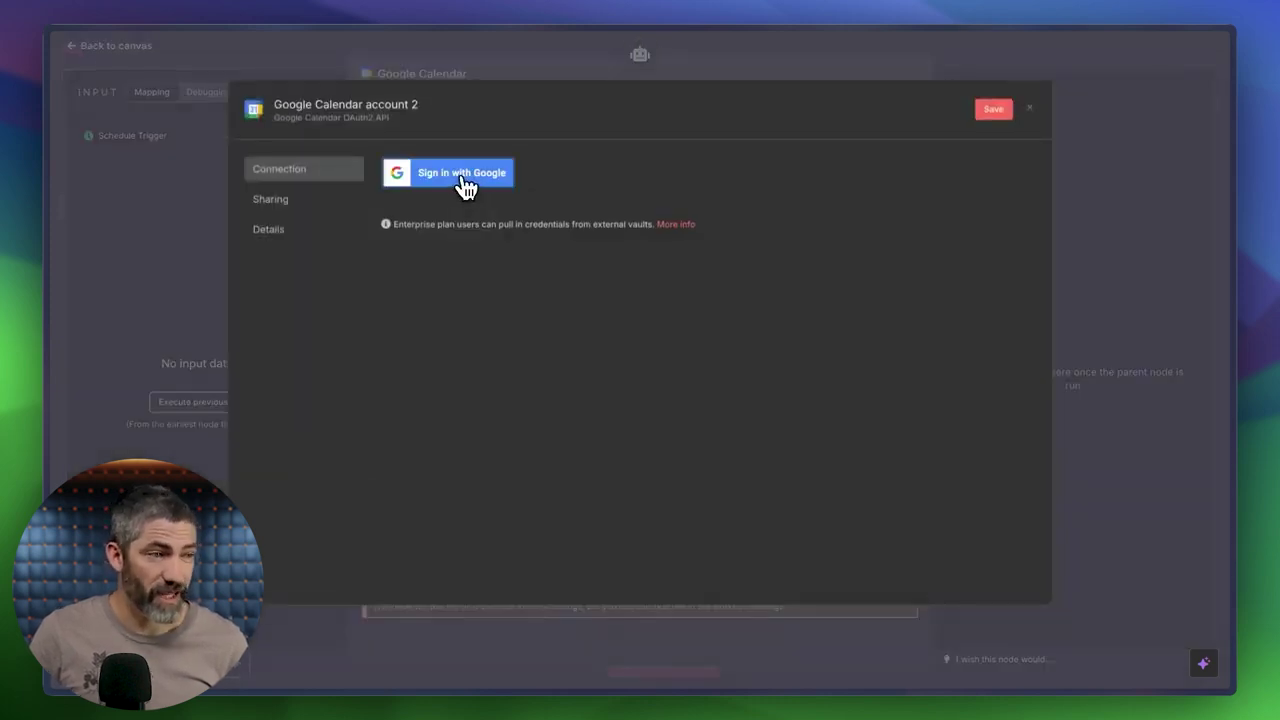
click(466, 185)
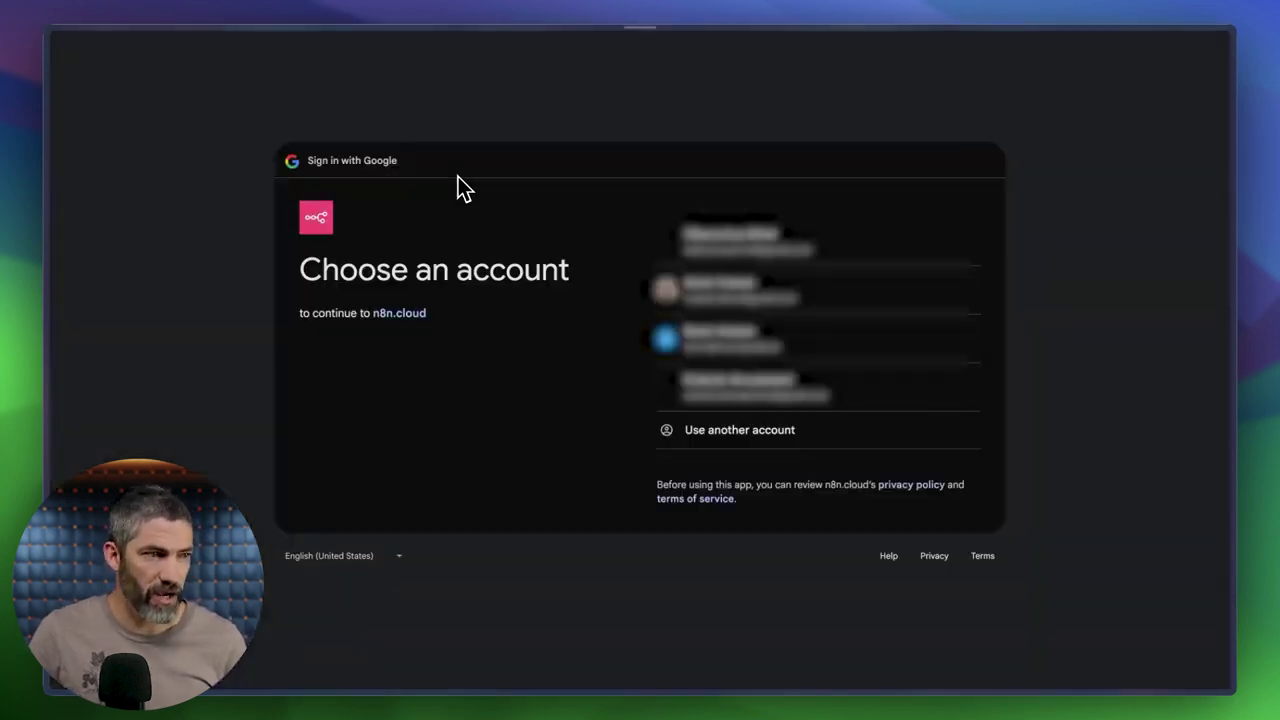
click(716, 242)
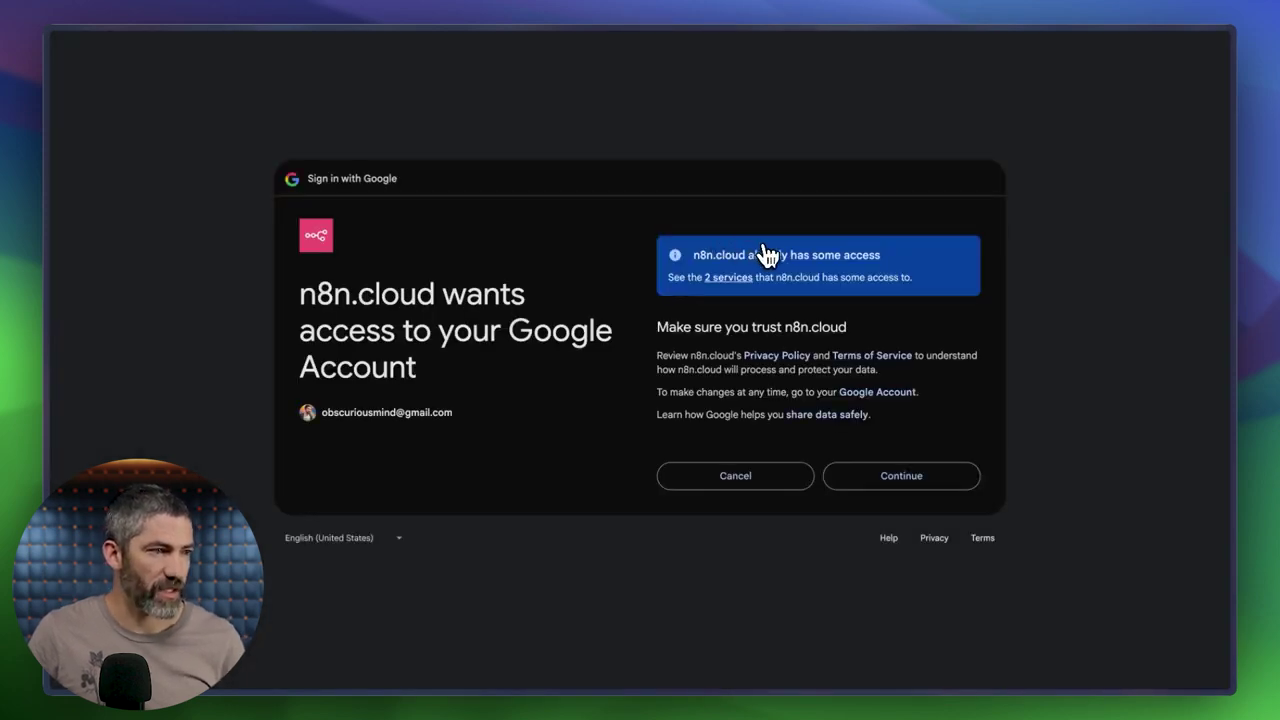
click(905, 480)
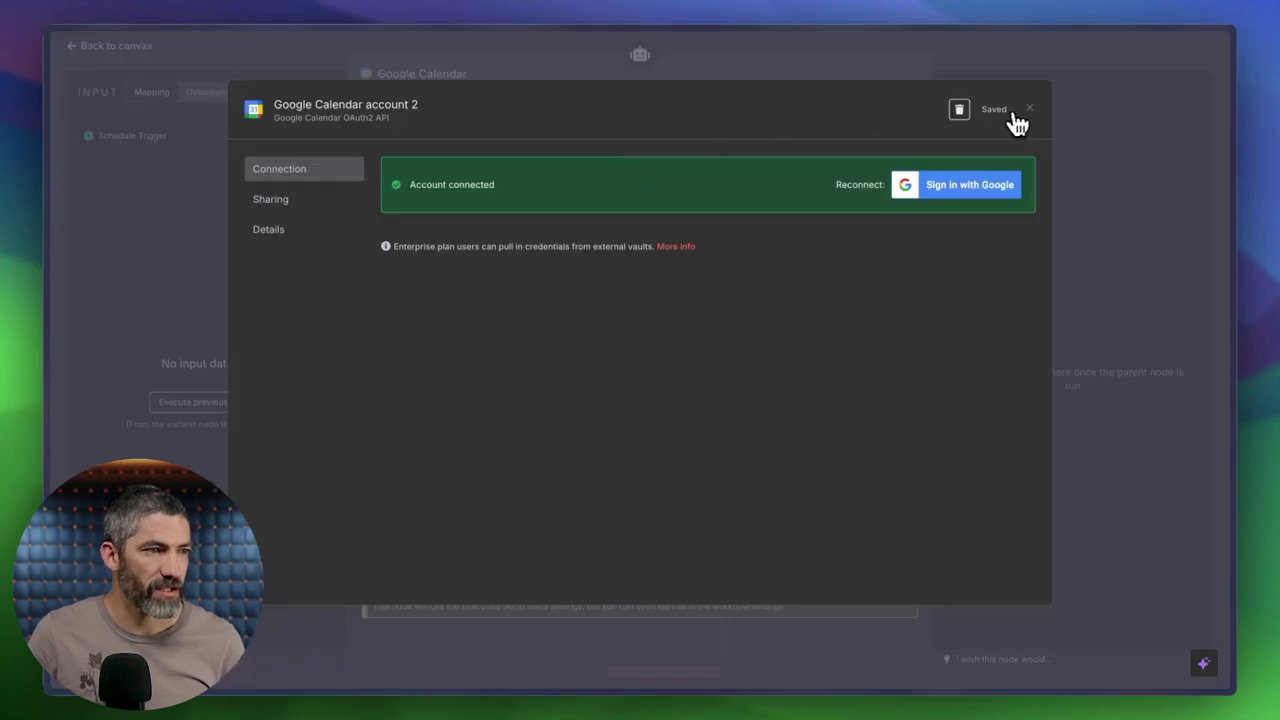
click(1036, 114)
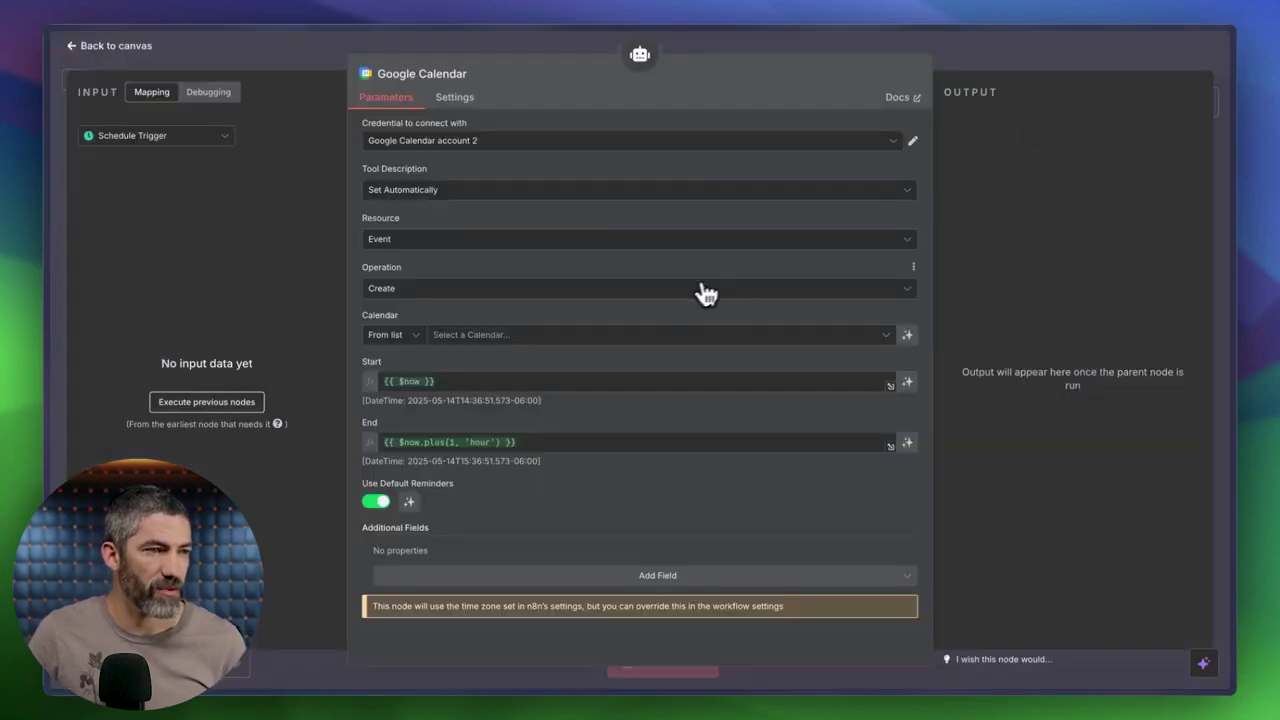
Use the account's own main calendar, close the node, and save the workflow.
click(608, 337)
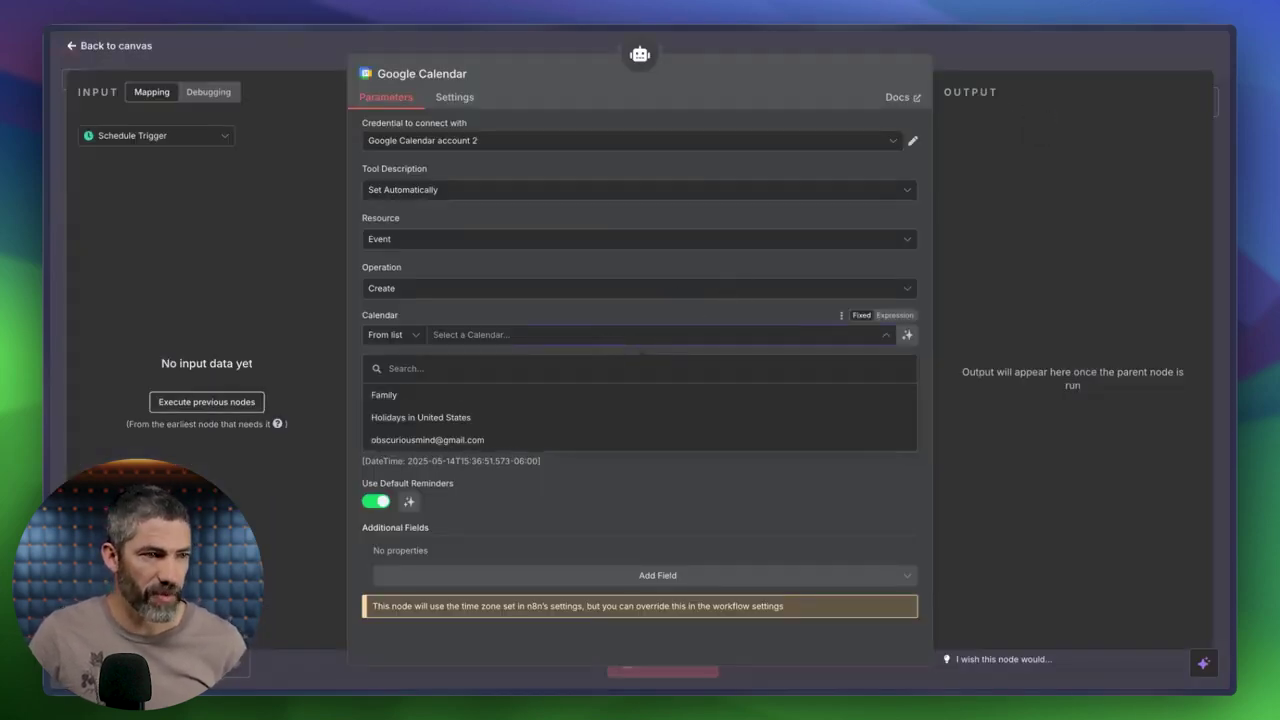
click(430, 443)
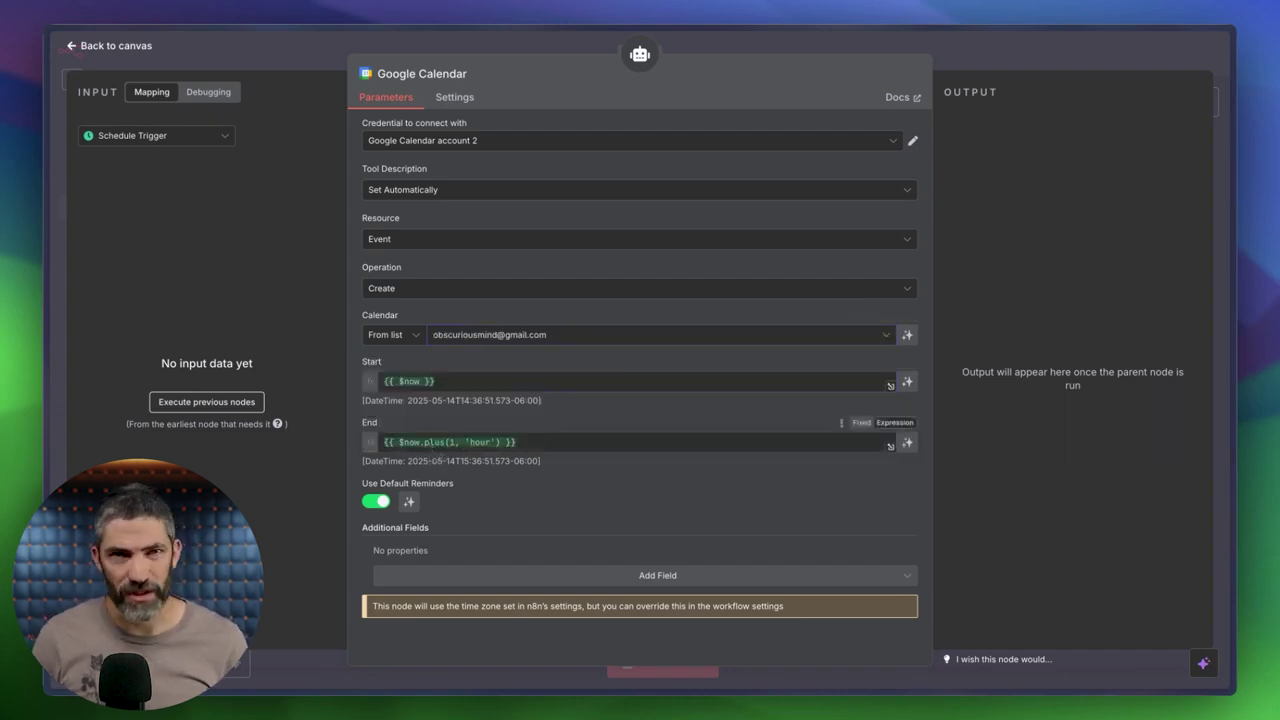
key(Escape)
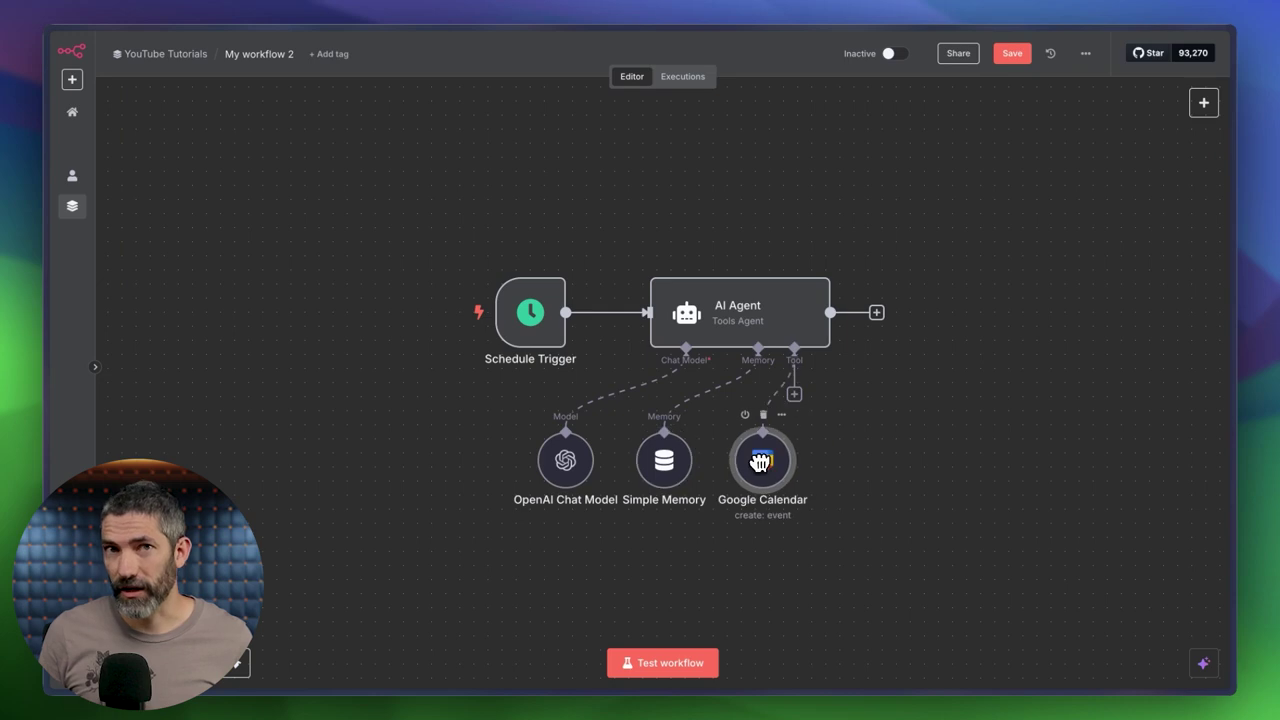
click(1012, 53)
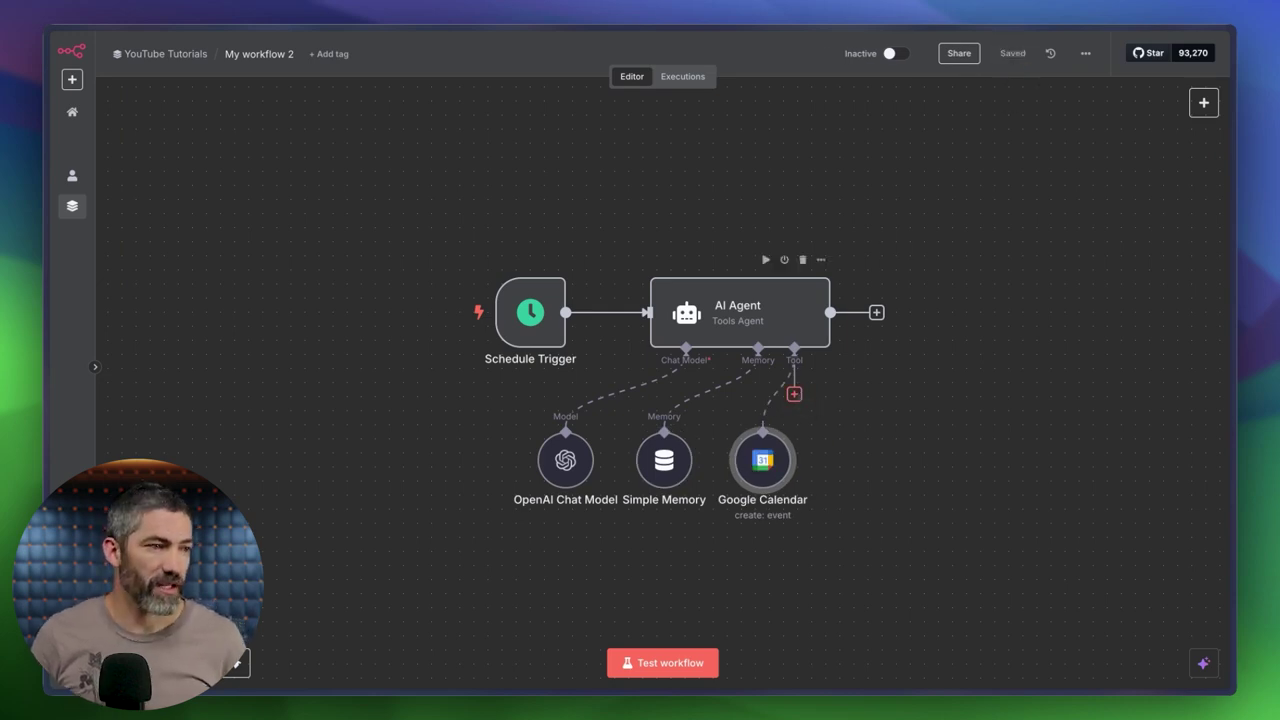
Add the OpenWeatherMap Tool via a 'weather' search and start a new credential, asking the assistant for setup help.
click(794, 393)
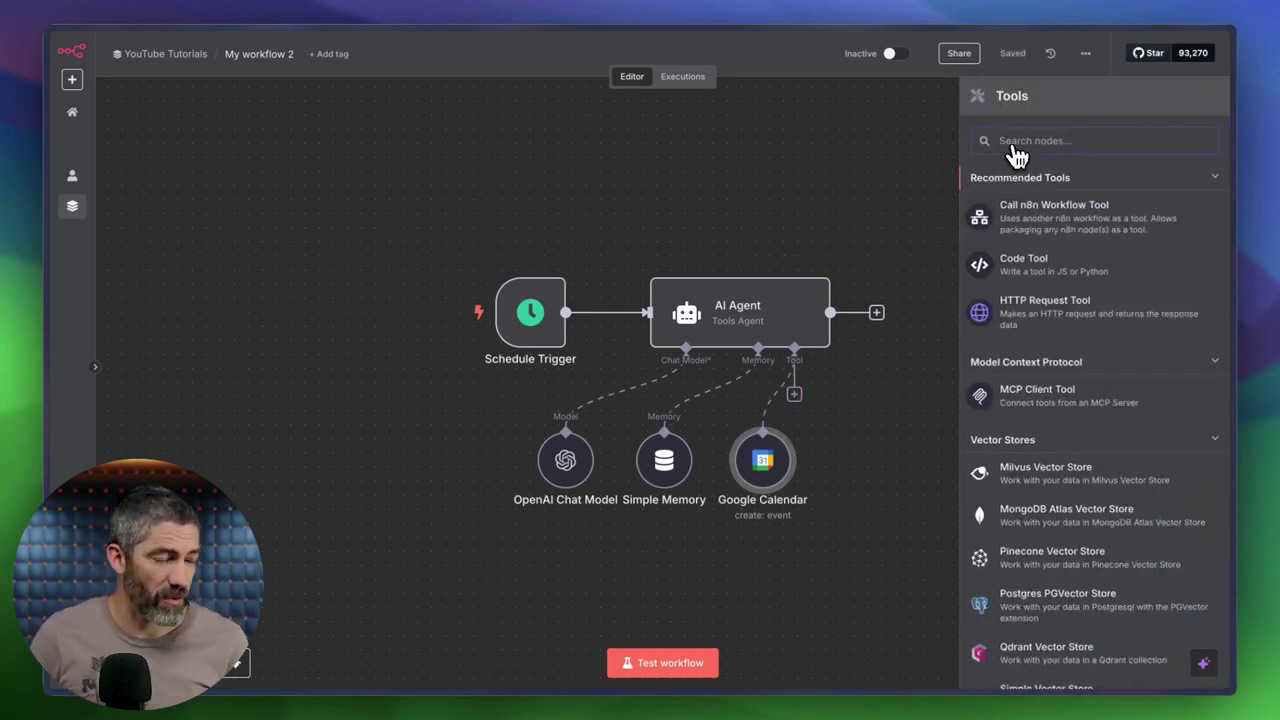
text(weather)
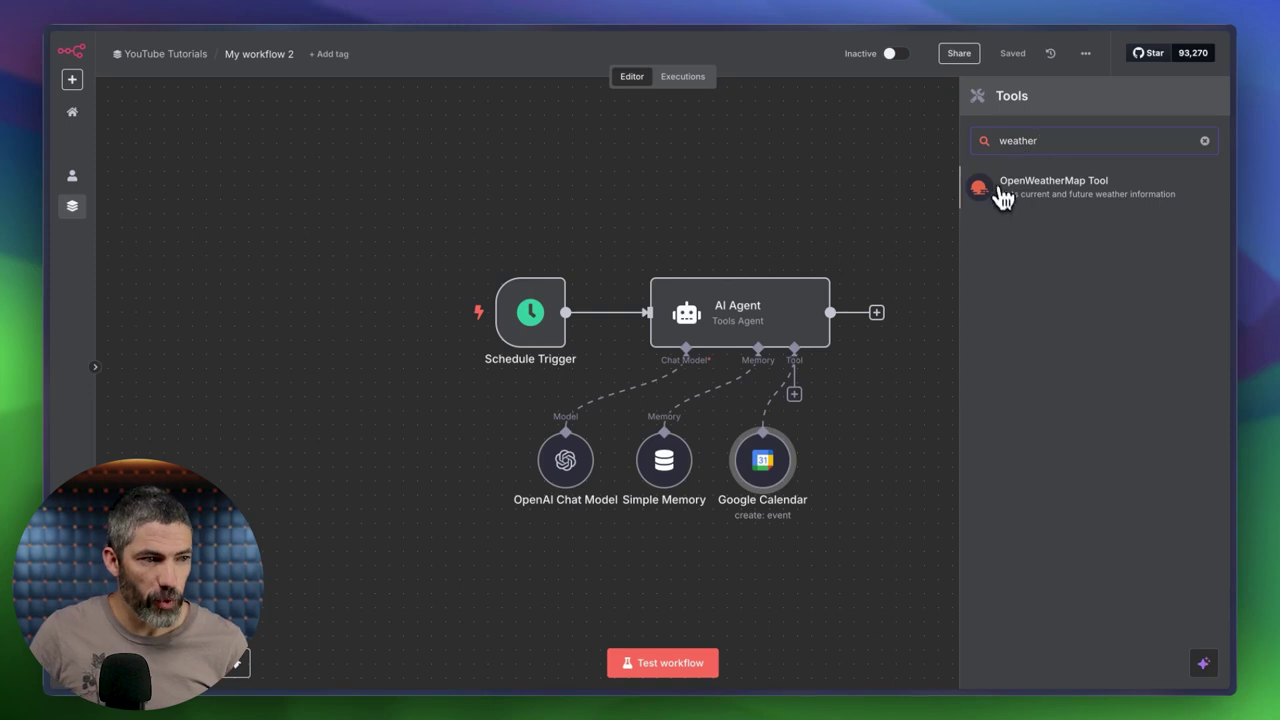
click(1034, 205)
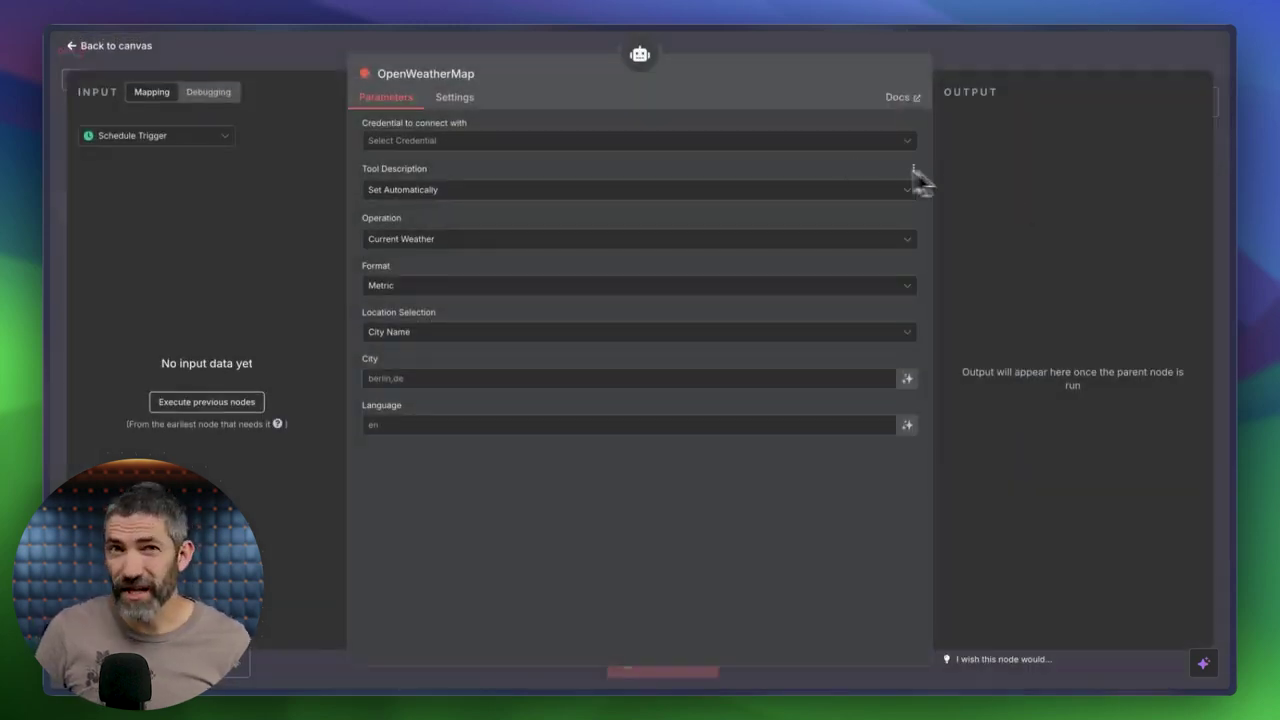
click(773, 148)
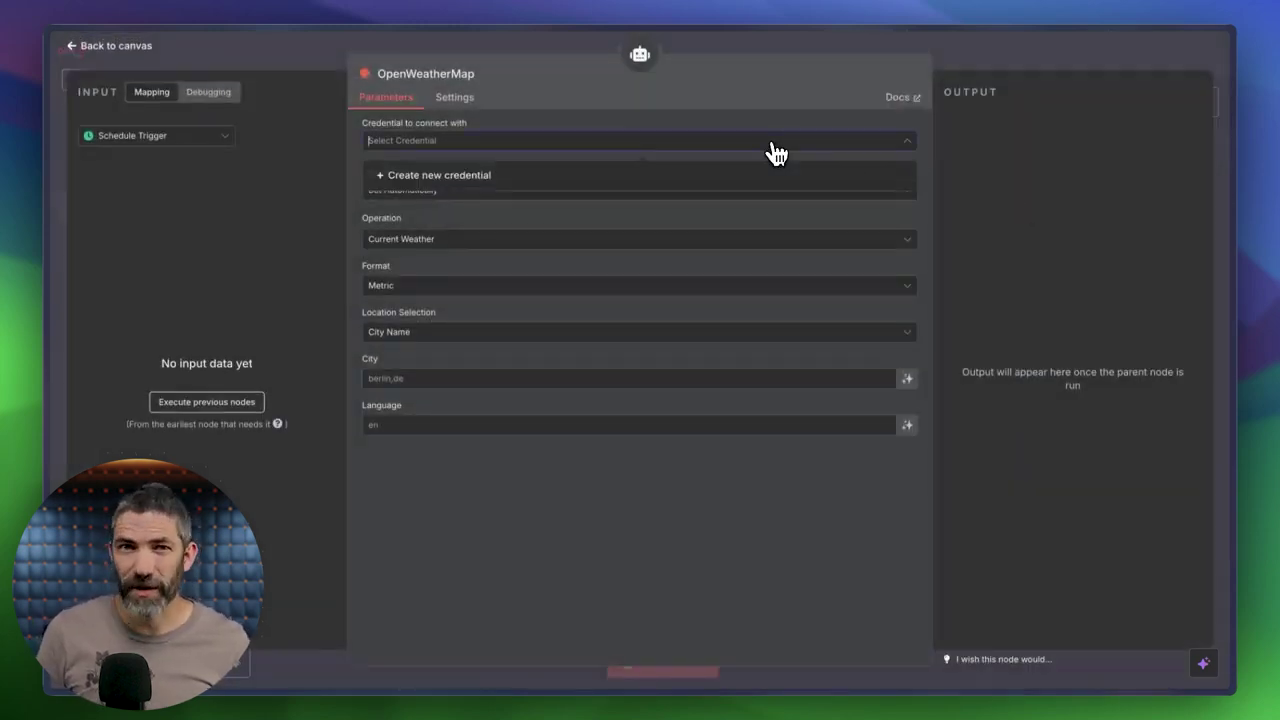
click(404, 177)
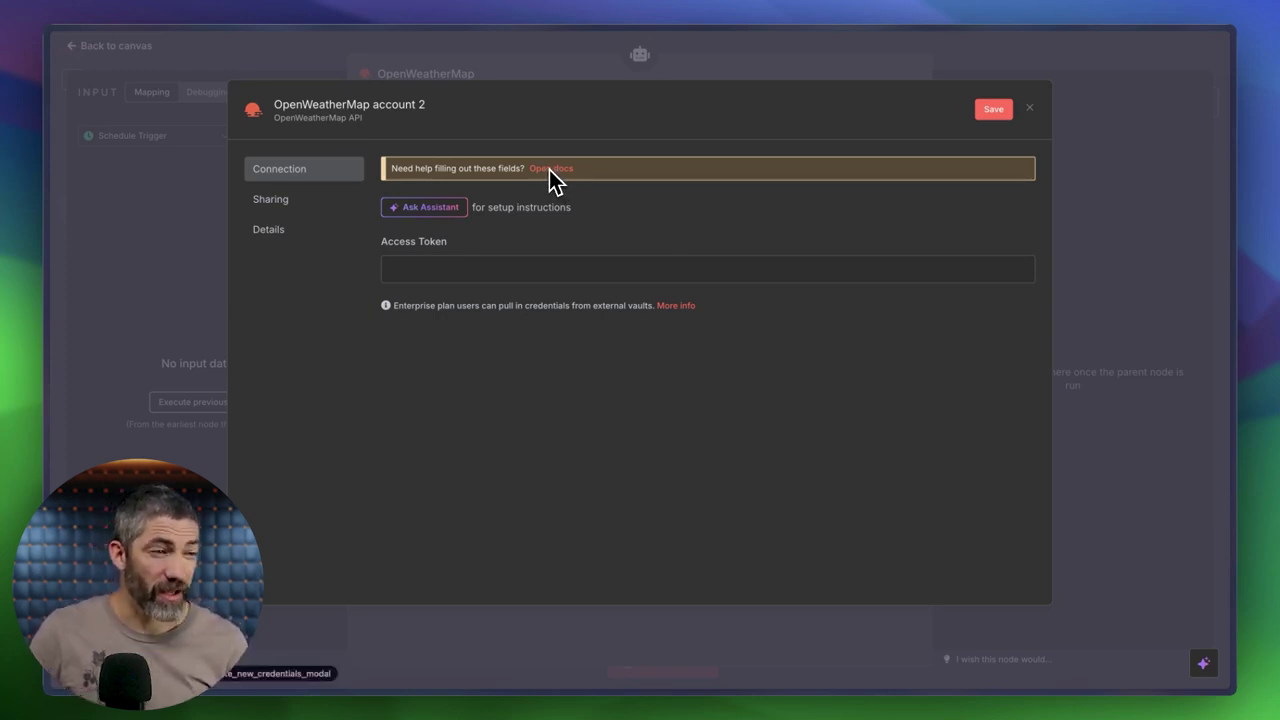
click(431, 212)
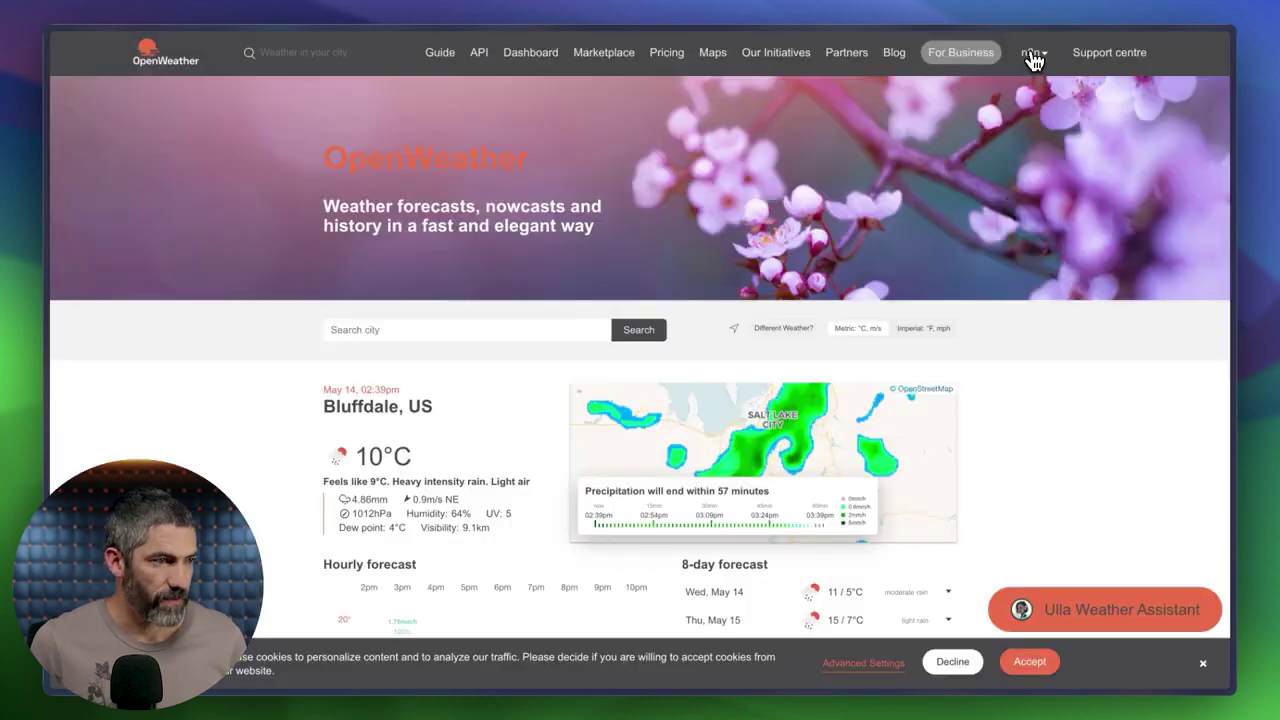
Copy the n8n integration key from OpenWeather's My API keys page into the Access Token field.
click(1034, 56)
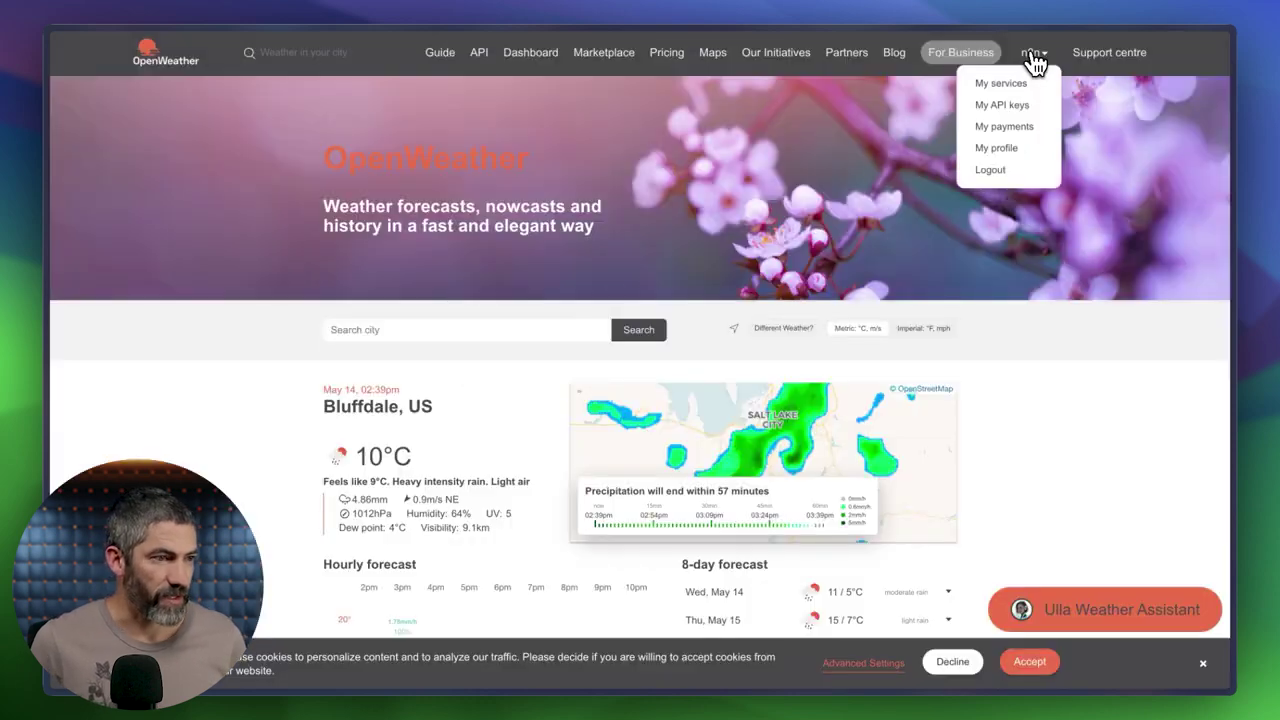
click(1003, 105)
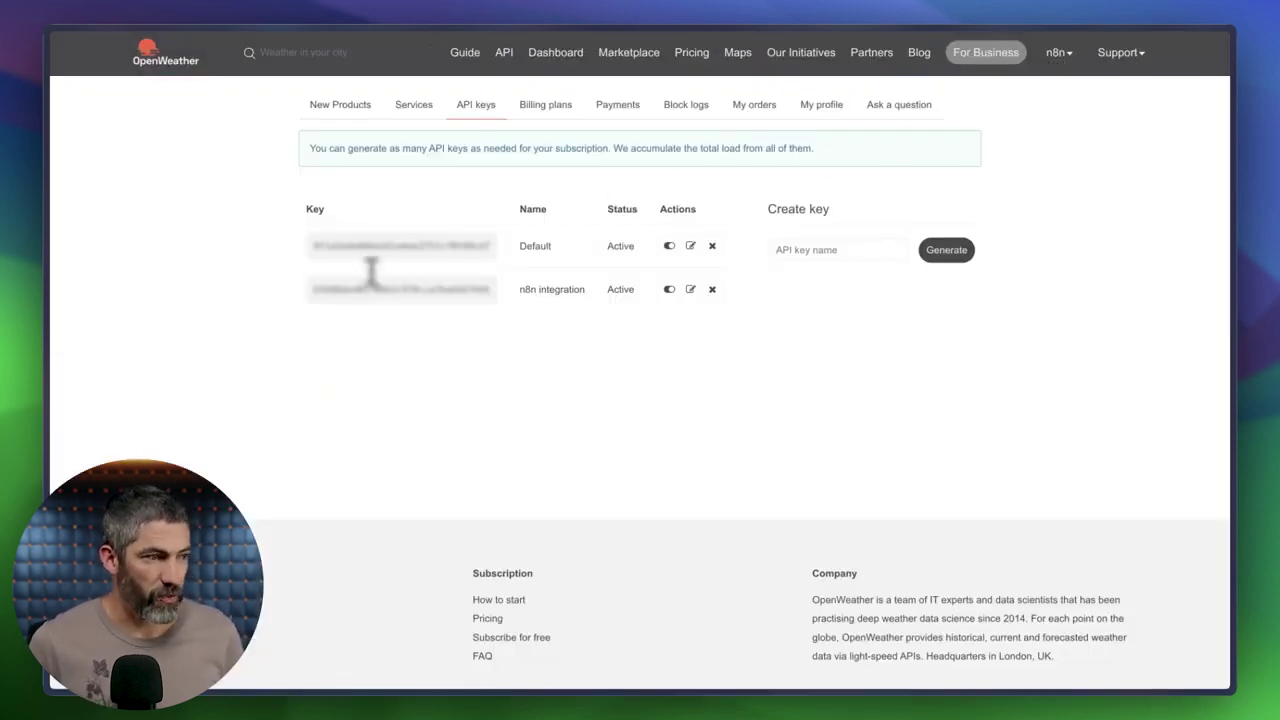
double_click(380, 289)
key(super+Tab)
click(375, 268)
key(super+v)
Save the weather credential, then set the tool to Imperial units for the city Draper, UT.
click(791, 112)
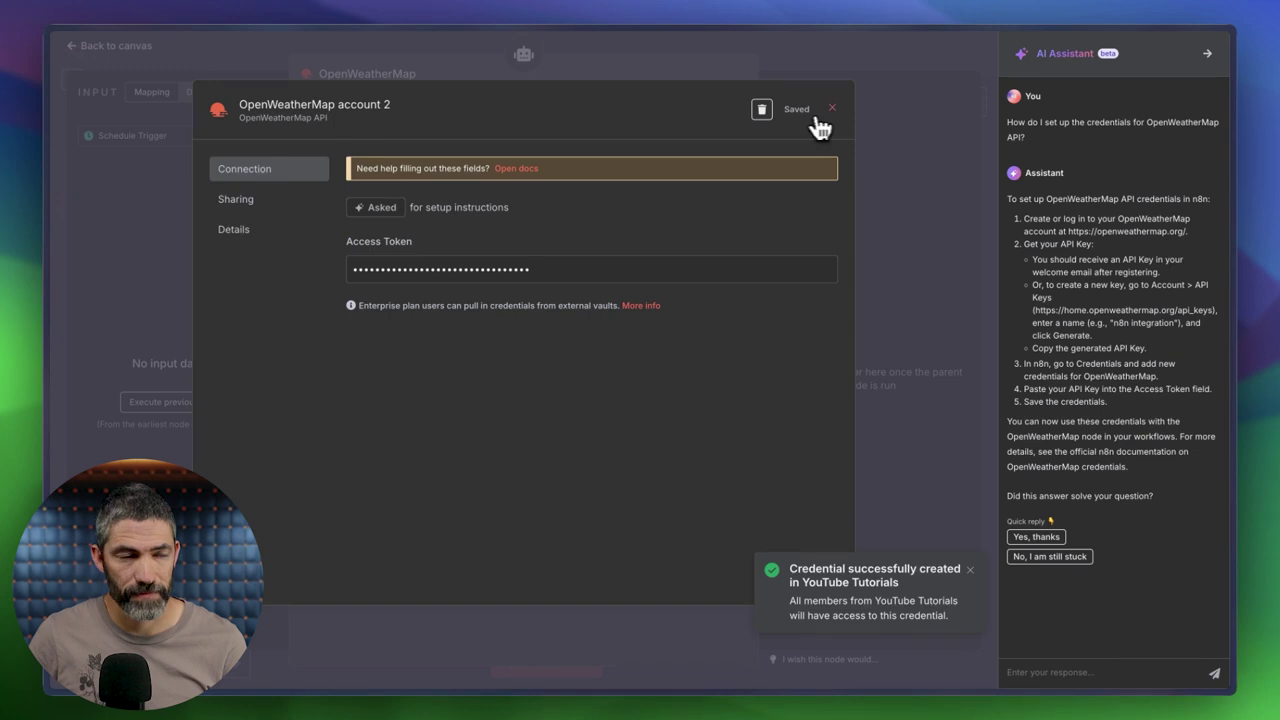
click(831, 110)
click(394, 290)
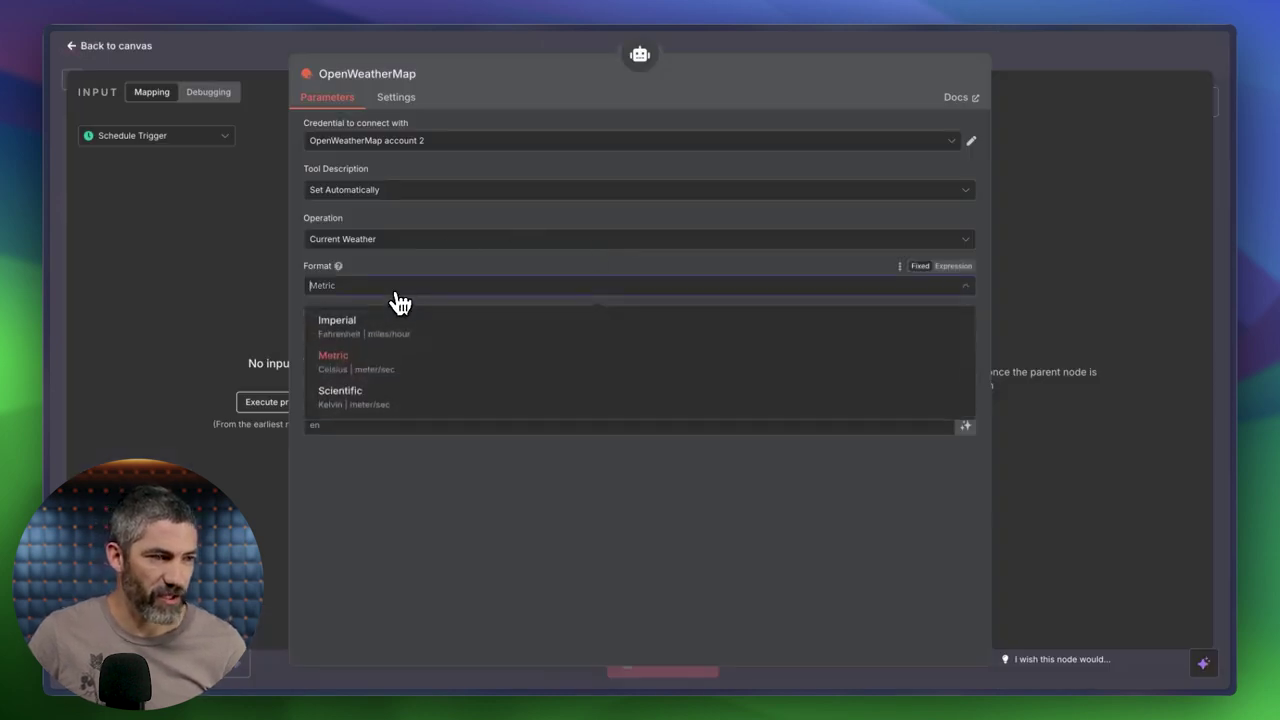
click(356, 336)
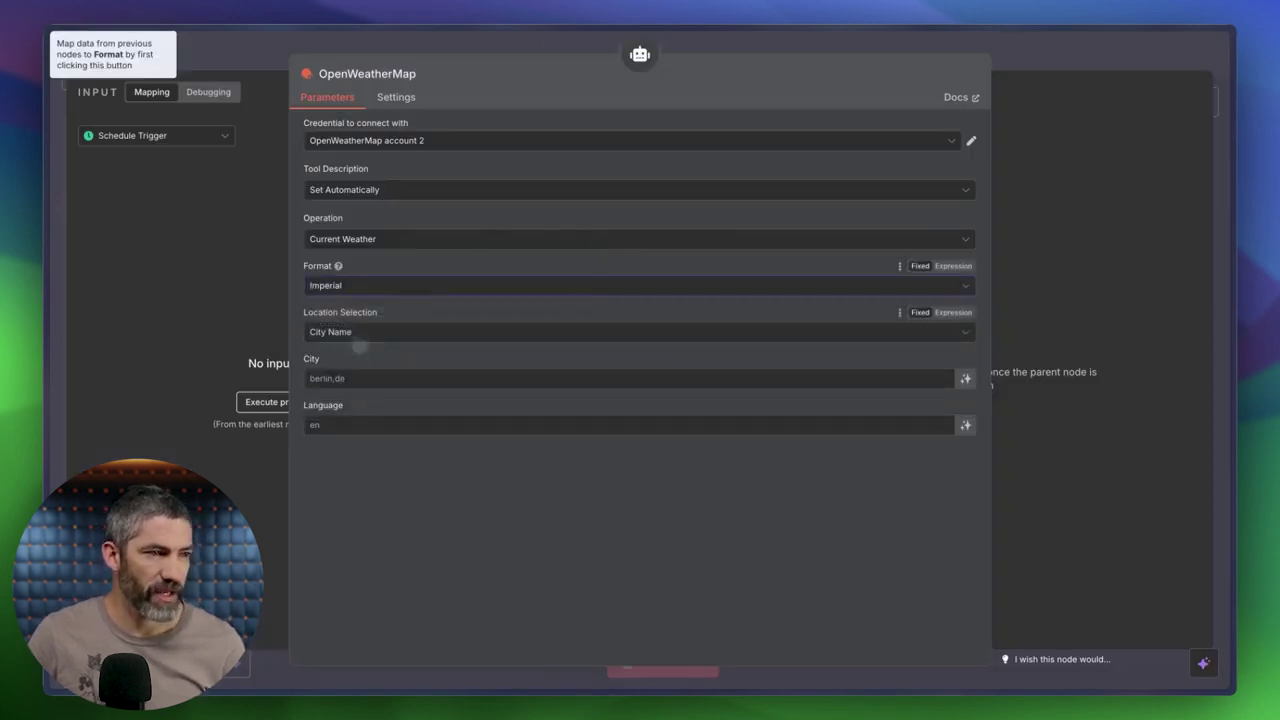
click(335, 378)
text(Draper, UT)
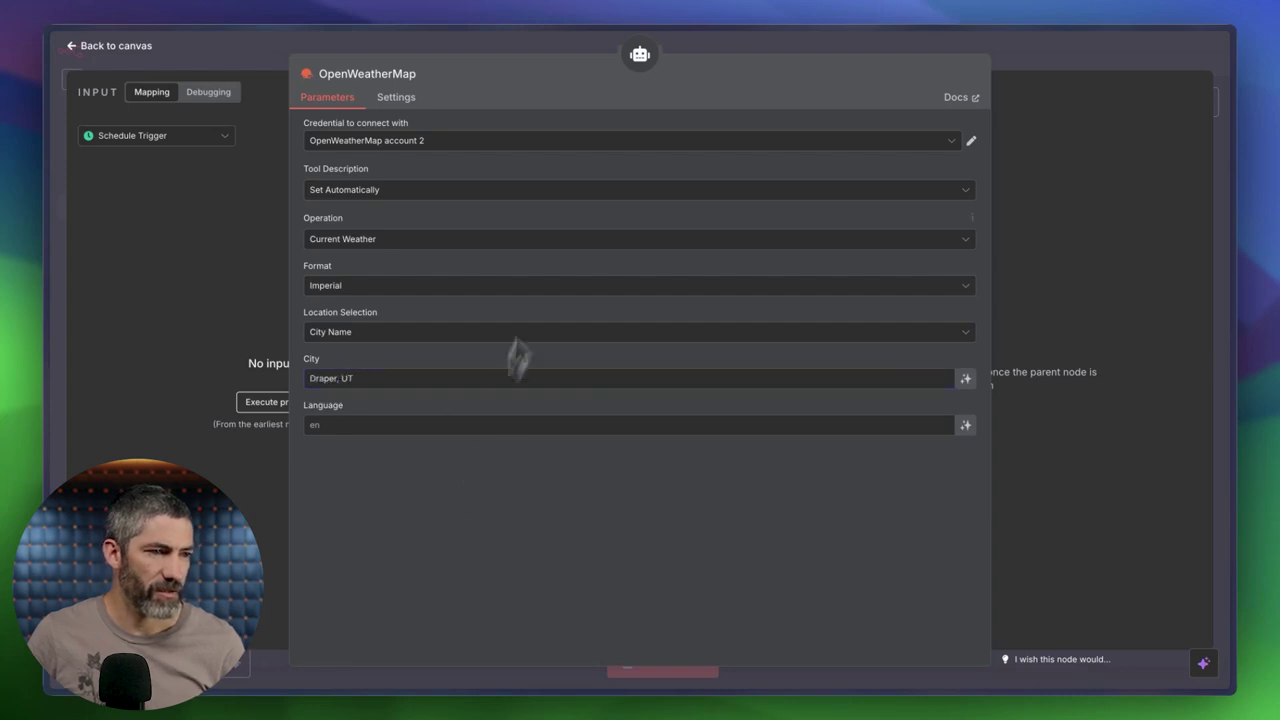
click(513, 42)
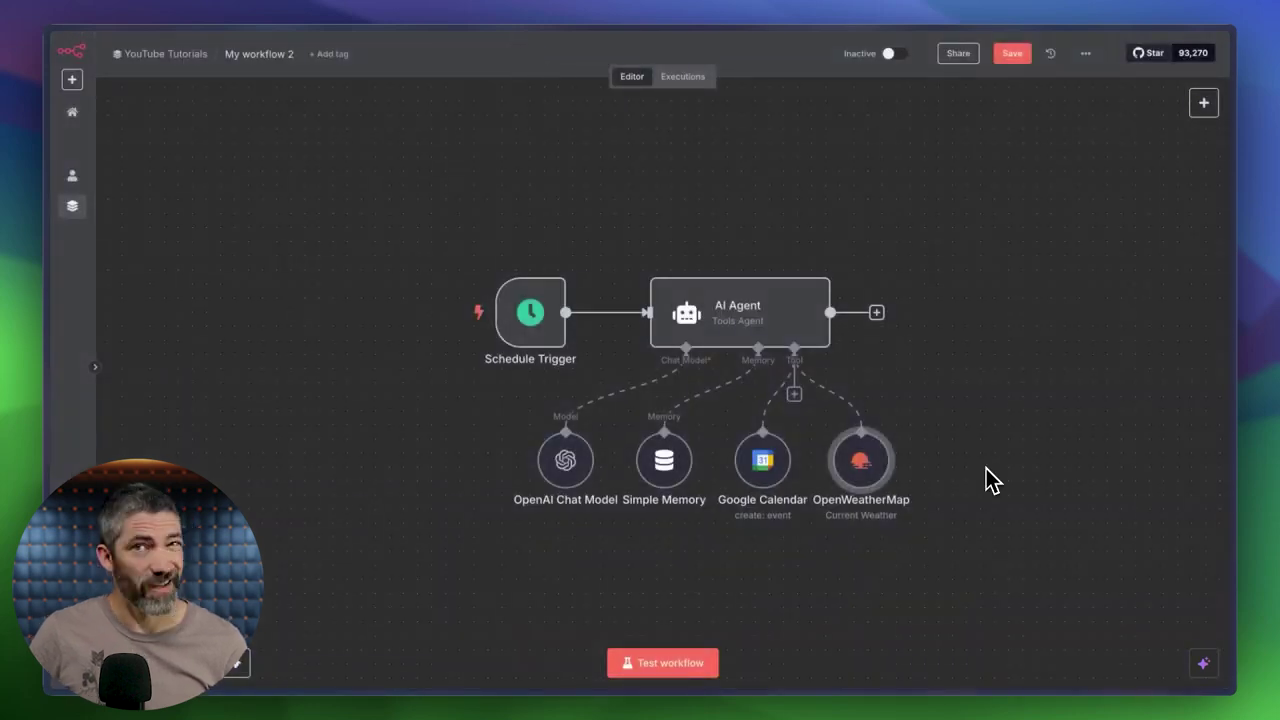
click(797, 395)
Add the Google Sheets Tool via a 'sheet' search and connect a new Google sign-in credential.
text(sheet)
click(1043, 185)
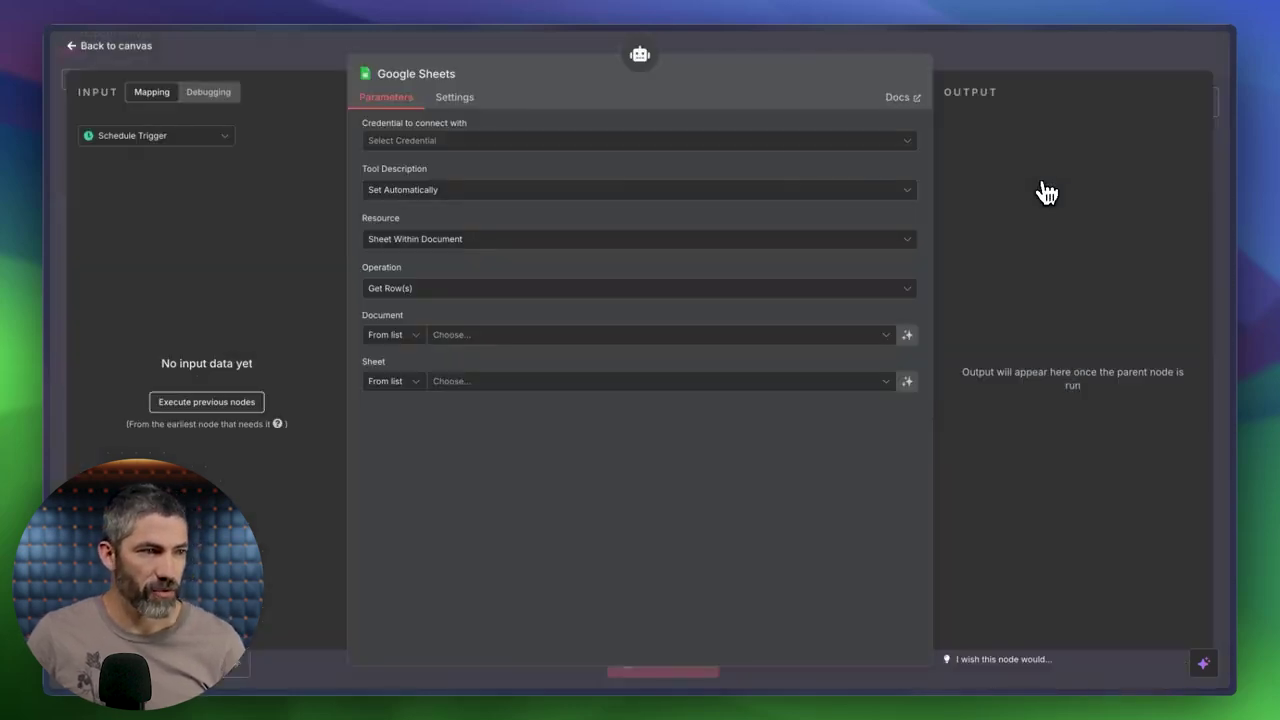
click(789, 141)
click(511, 184)
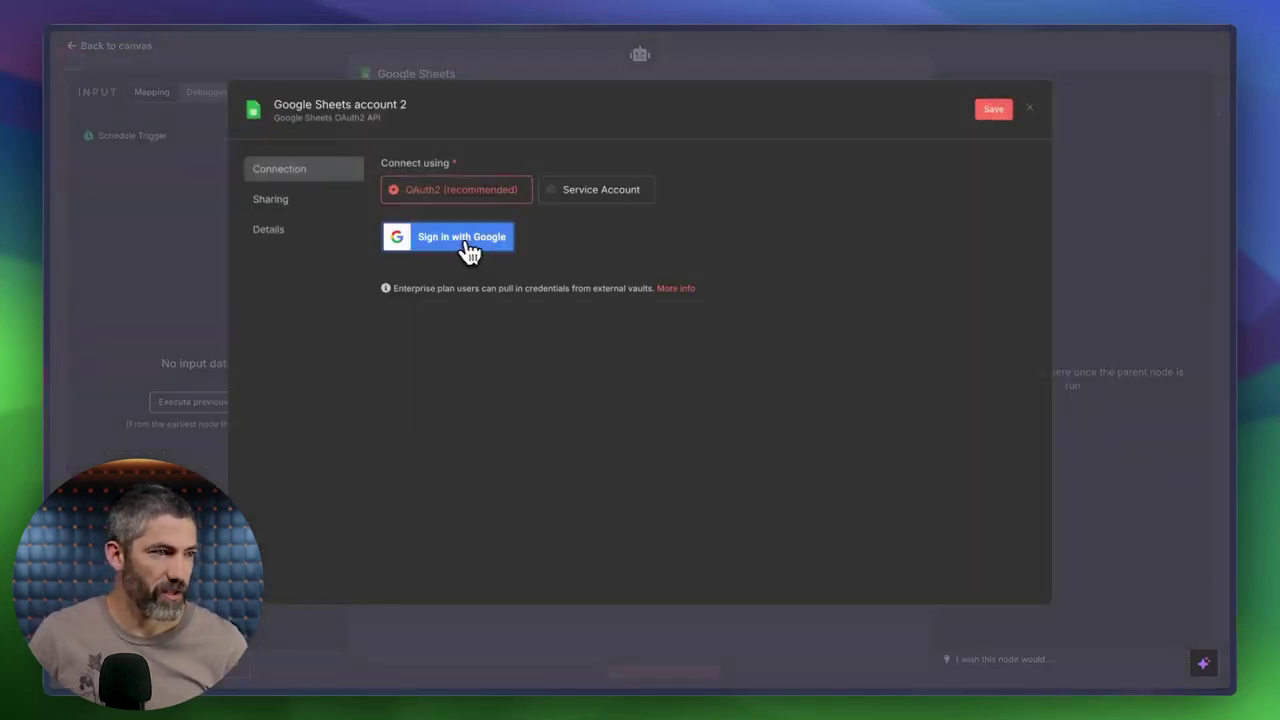
click(457, 250)
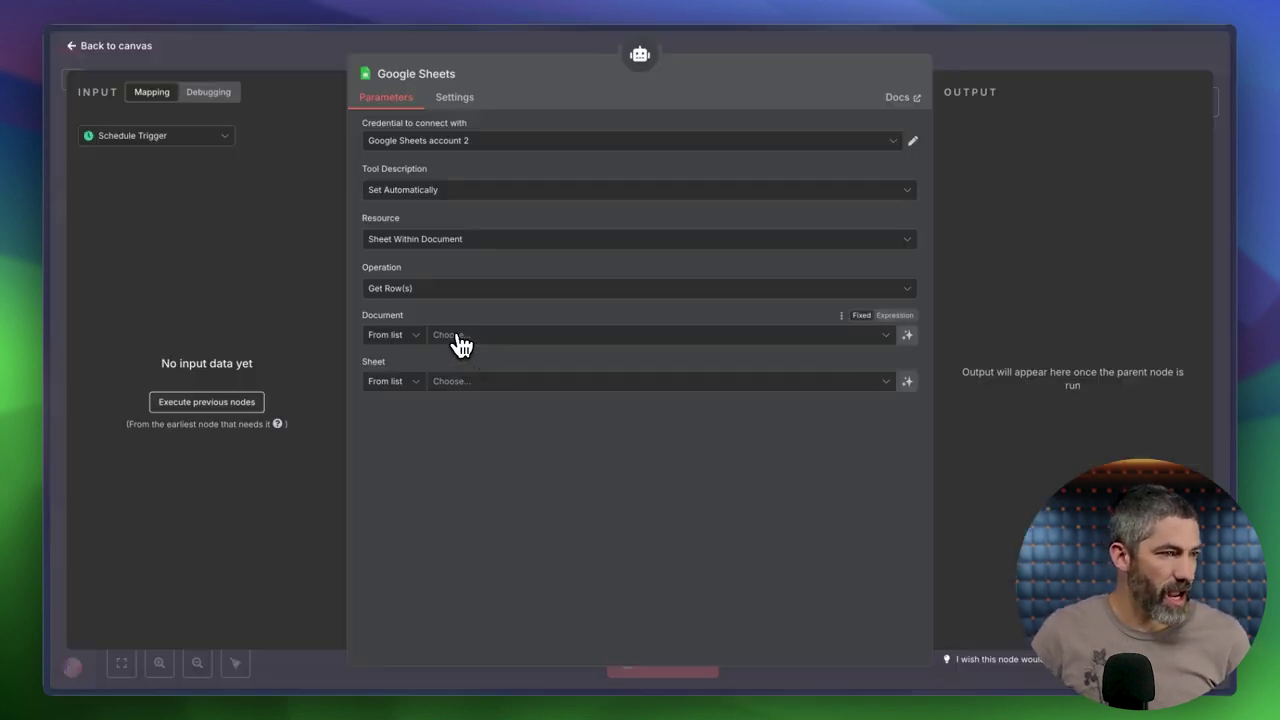
click(456, 338)
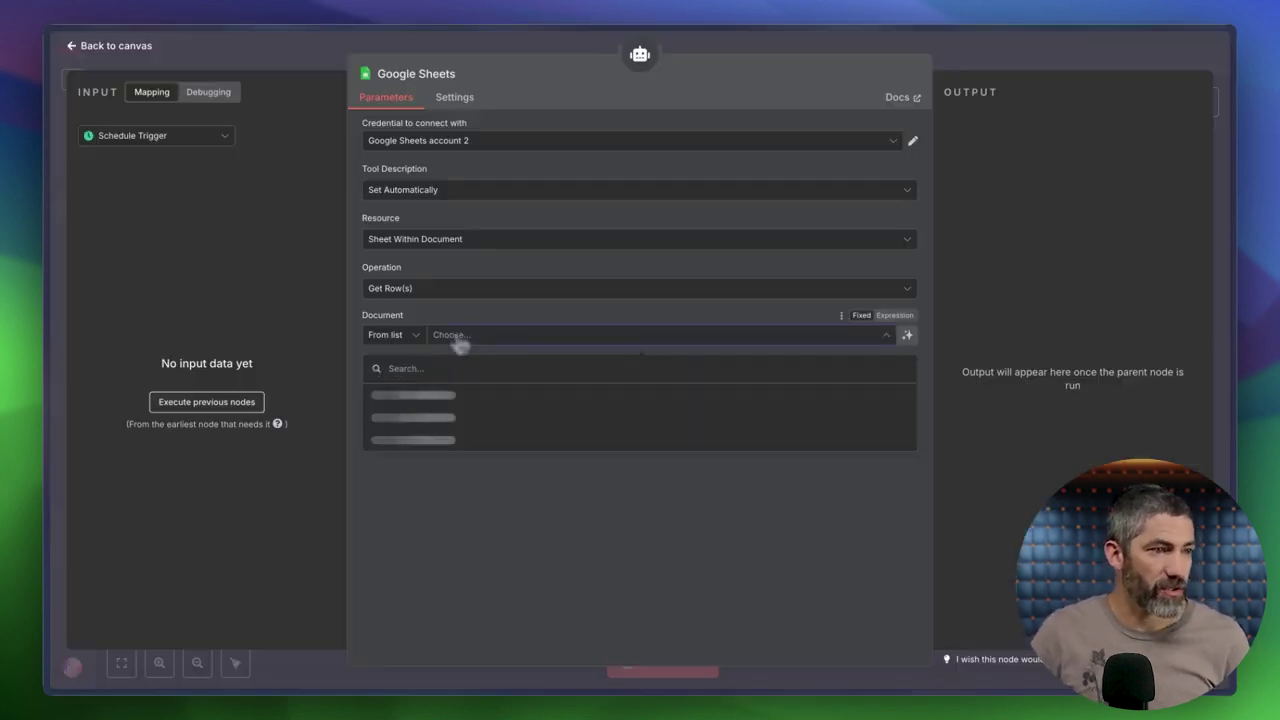
Point the Sheets tool at the Runs sheet of the Trails document, then tidy the canvas layout.
click(420, 398)
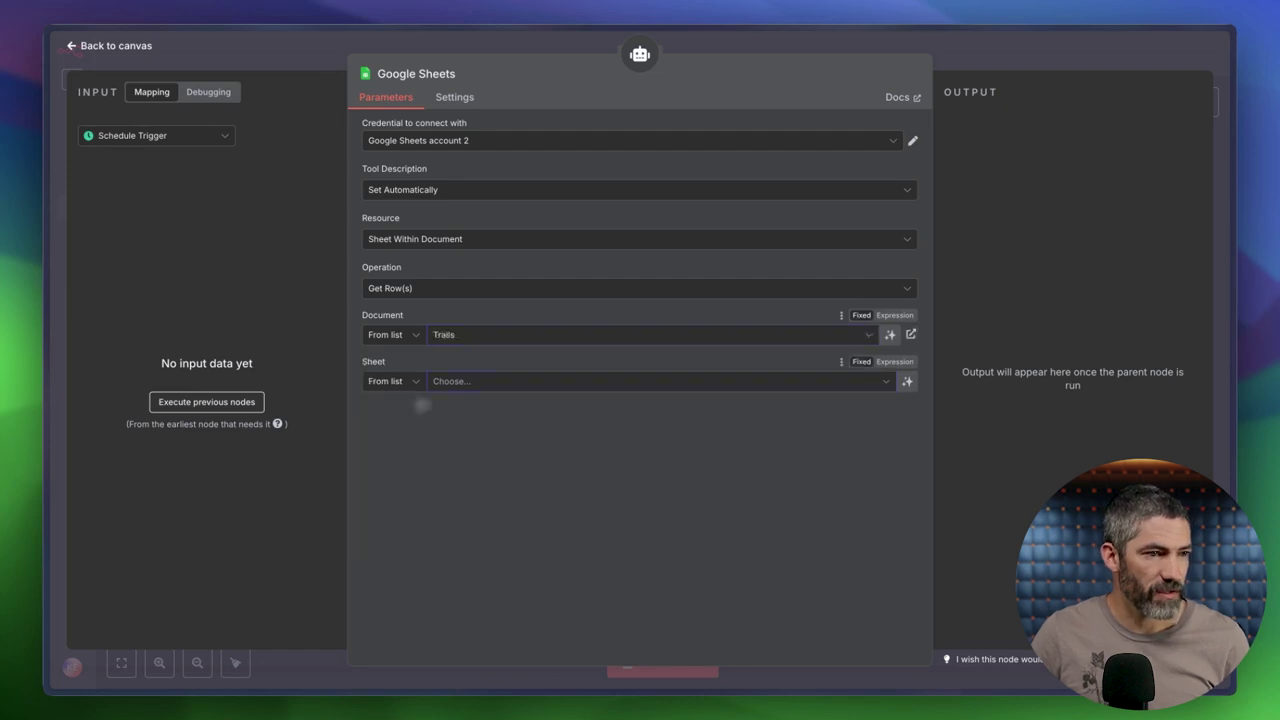
click(420, 386)
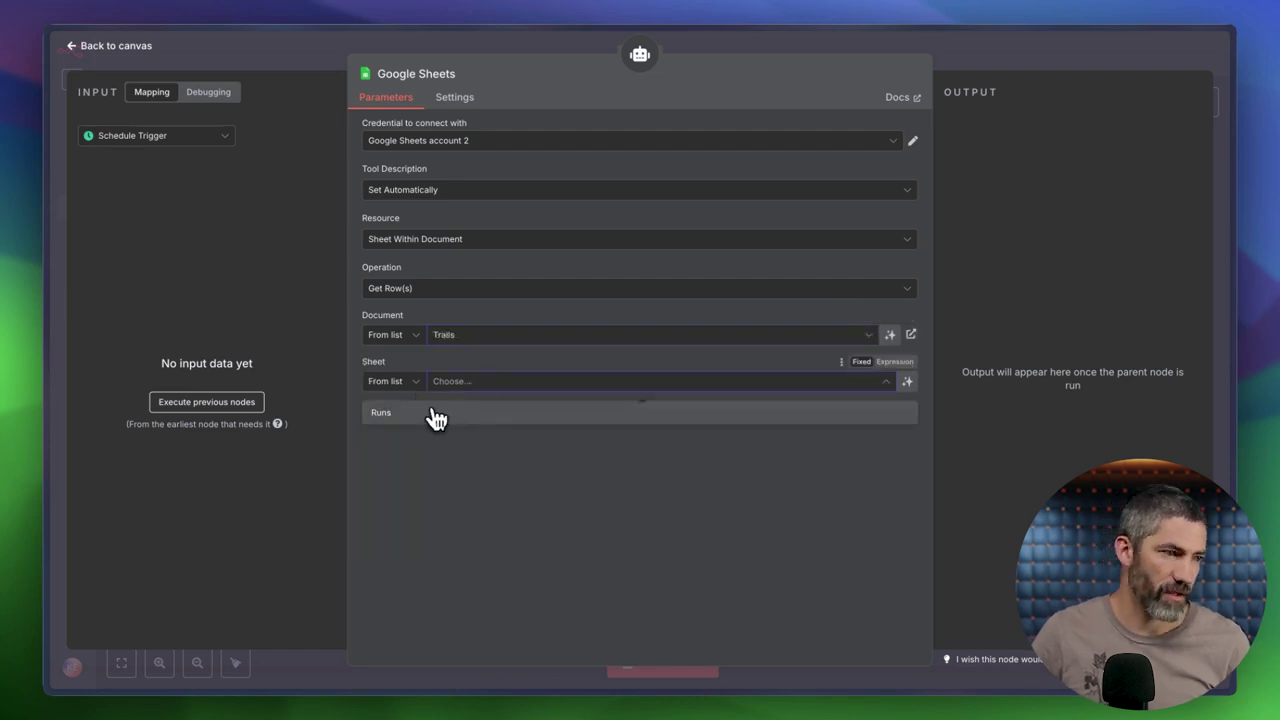
click(433, 418)
click(497, 53)
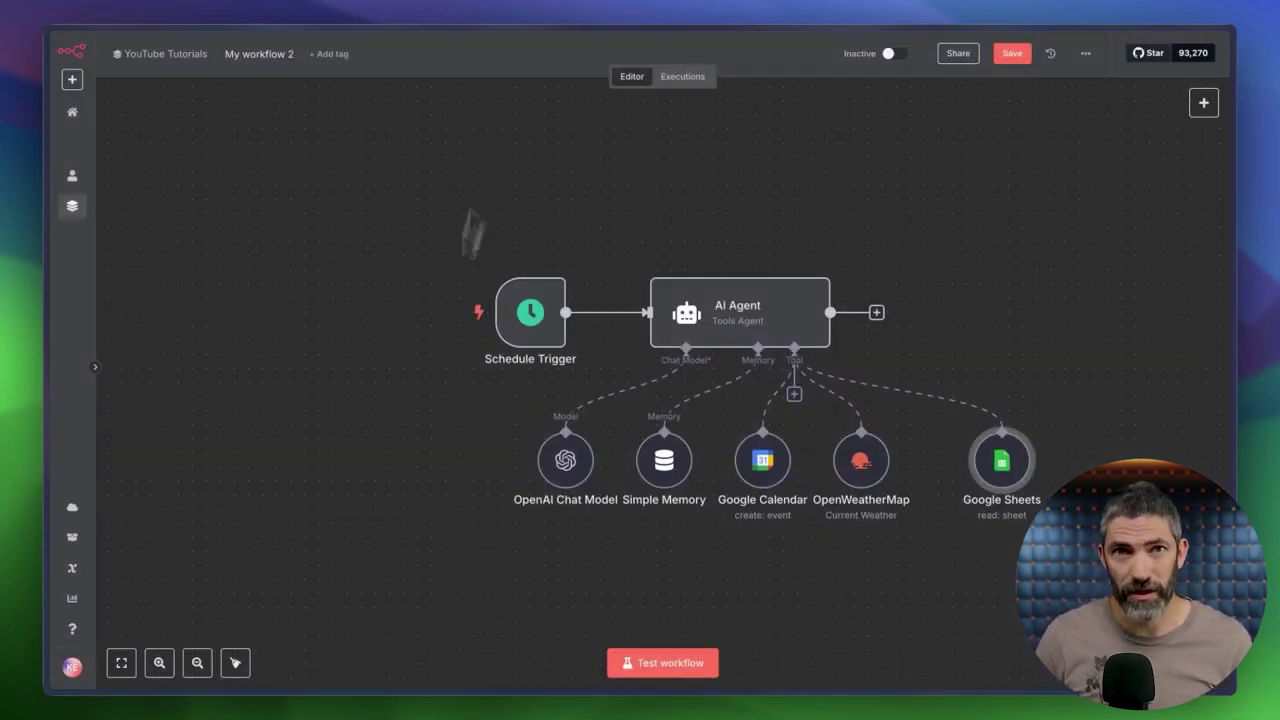
click(238, 668)
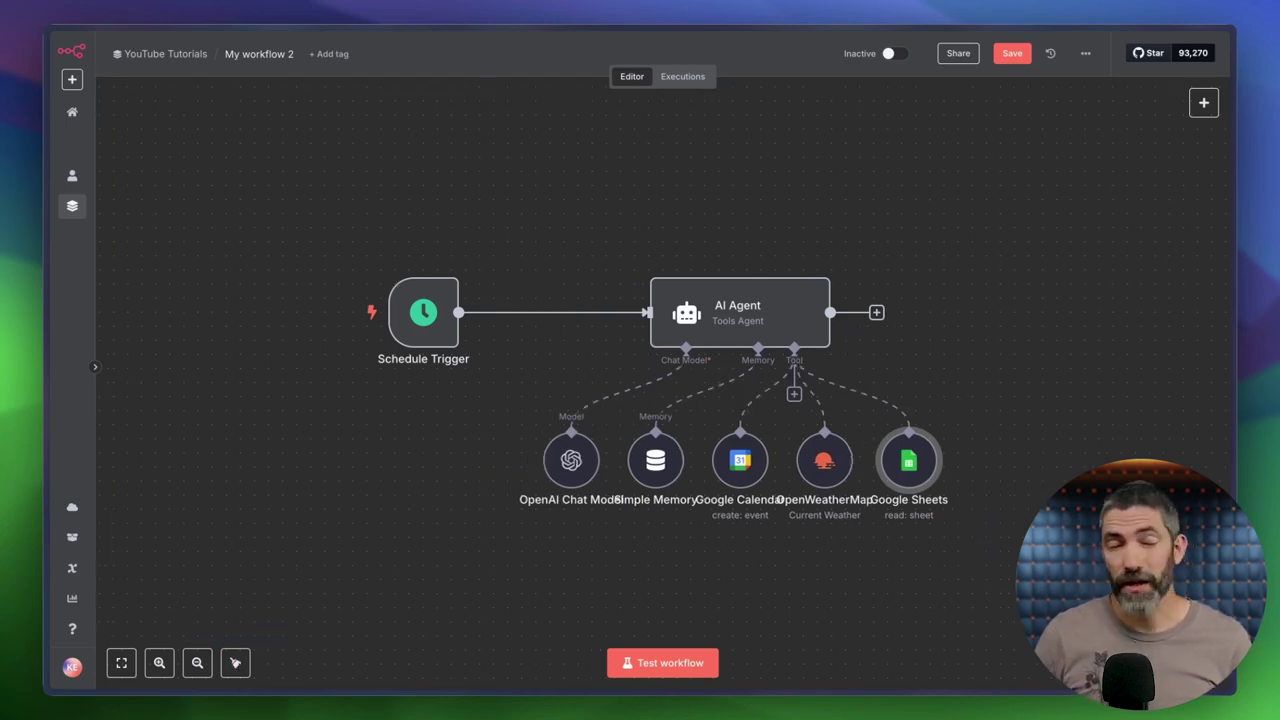
Add the Gmail Tool via a 'gmail' search and authorise a new Gmail credential through Google sign-in.
click(794, 394)
text(gmail)
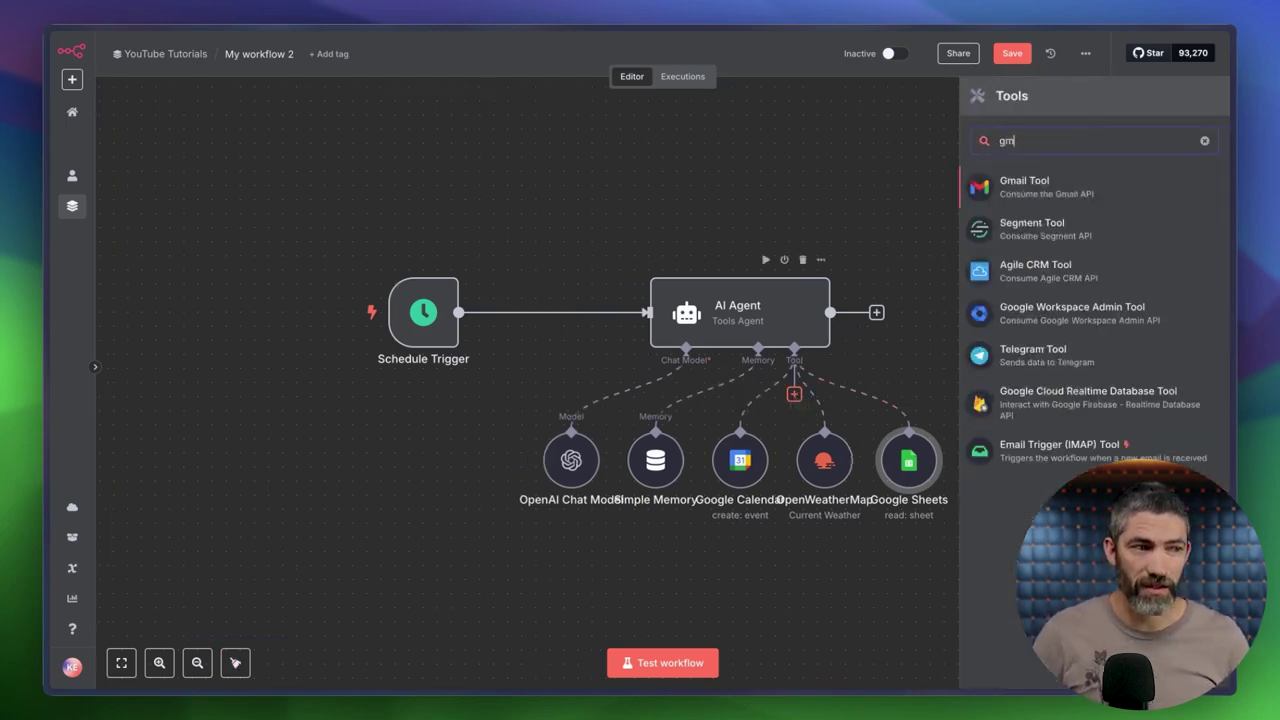
click(1043, 194)
click(497, 141)
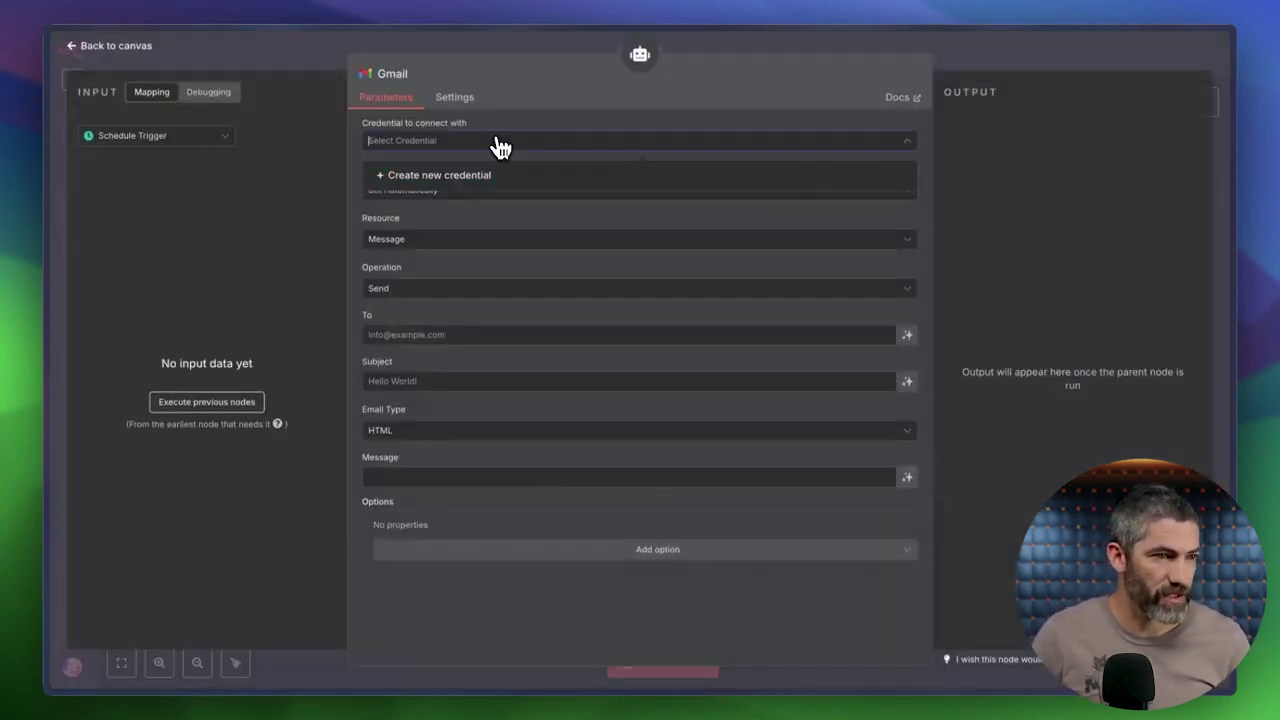
click(474, 170)
click(449, 239)
click(928, 600)
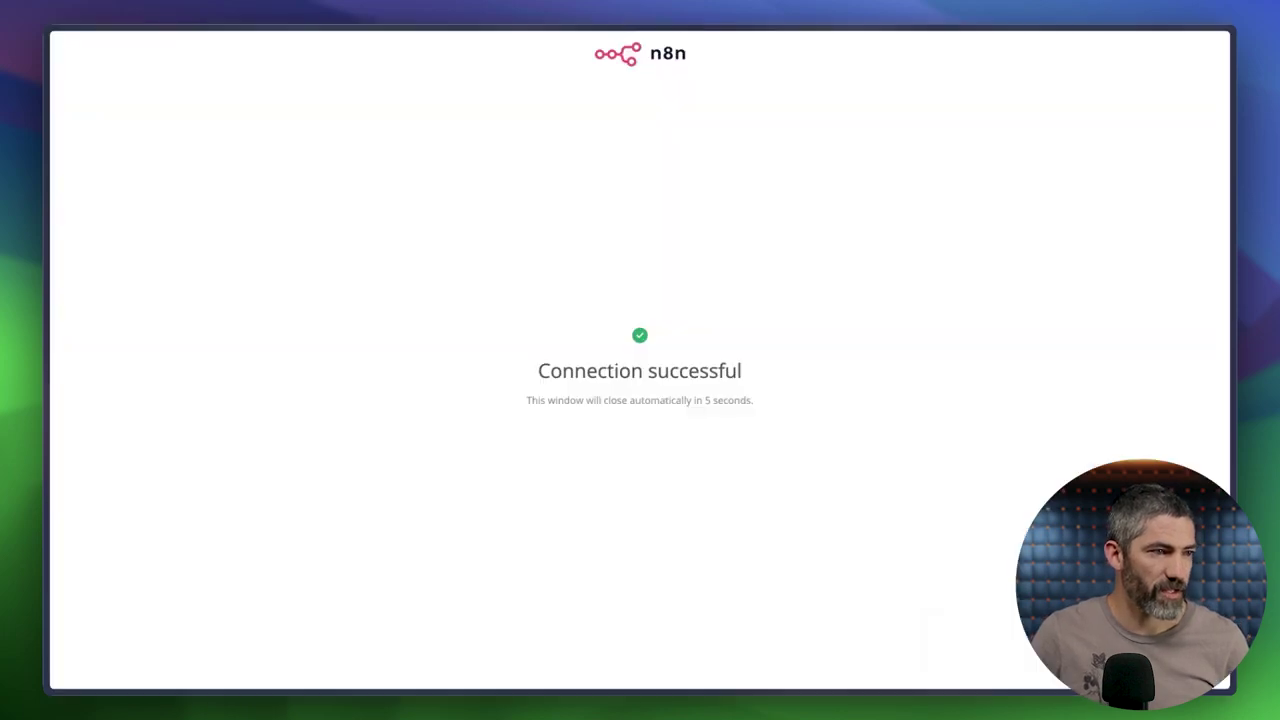
click(1034, 117)
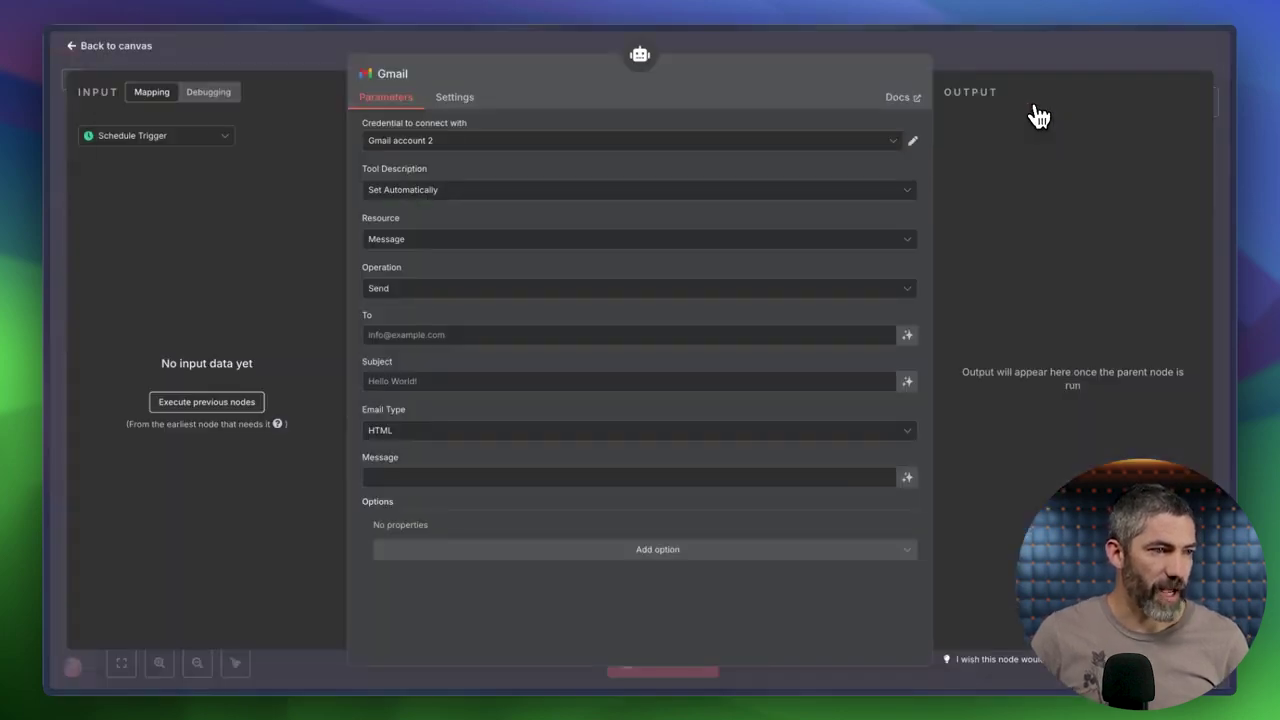
Fill in the recipient's e-mail address and let the model define the Subject and Message.
click(403, 335)
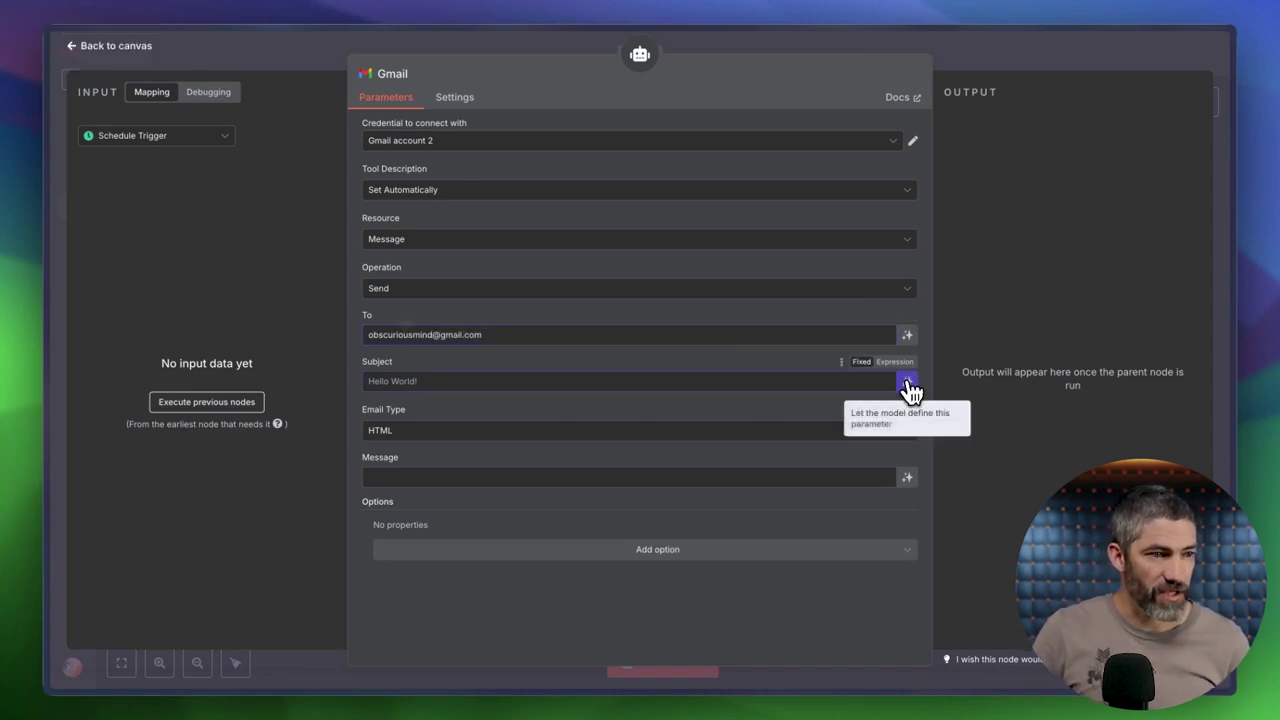
click(908, 386)
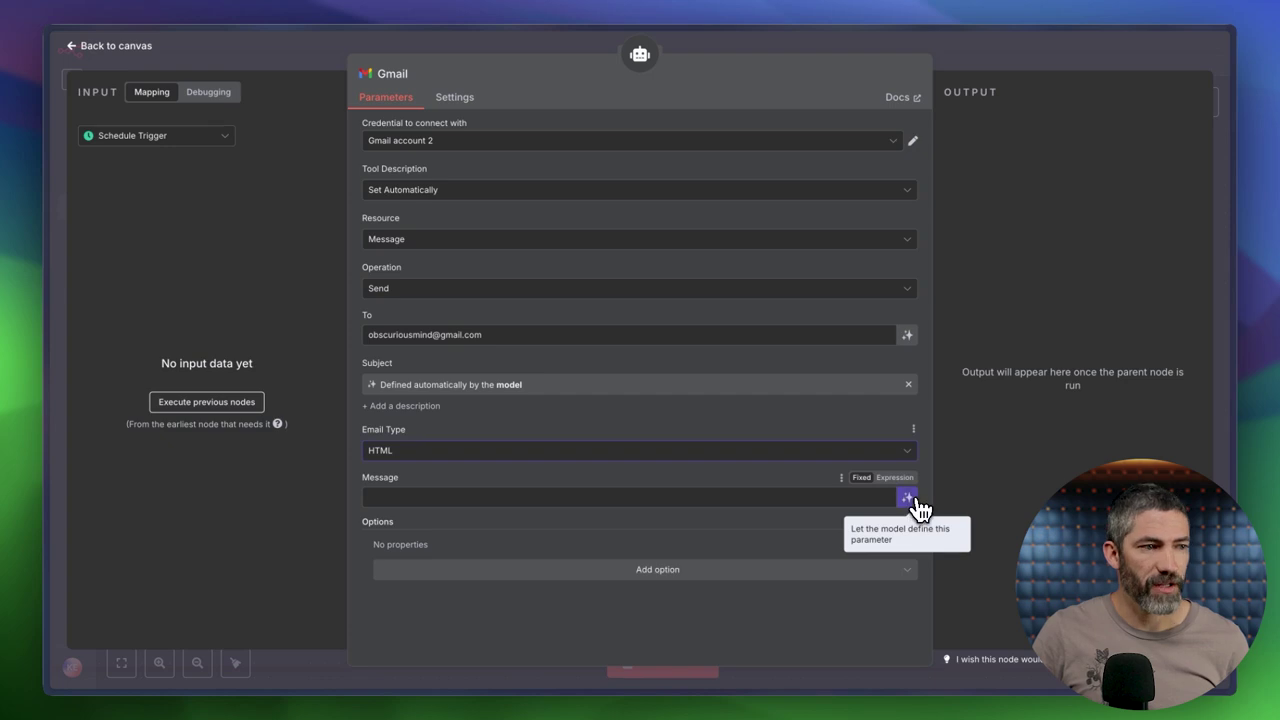
click(914, 503)
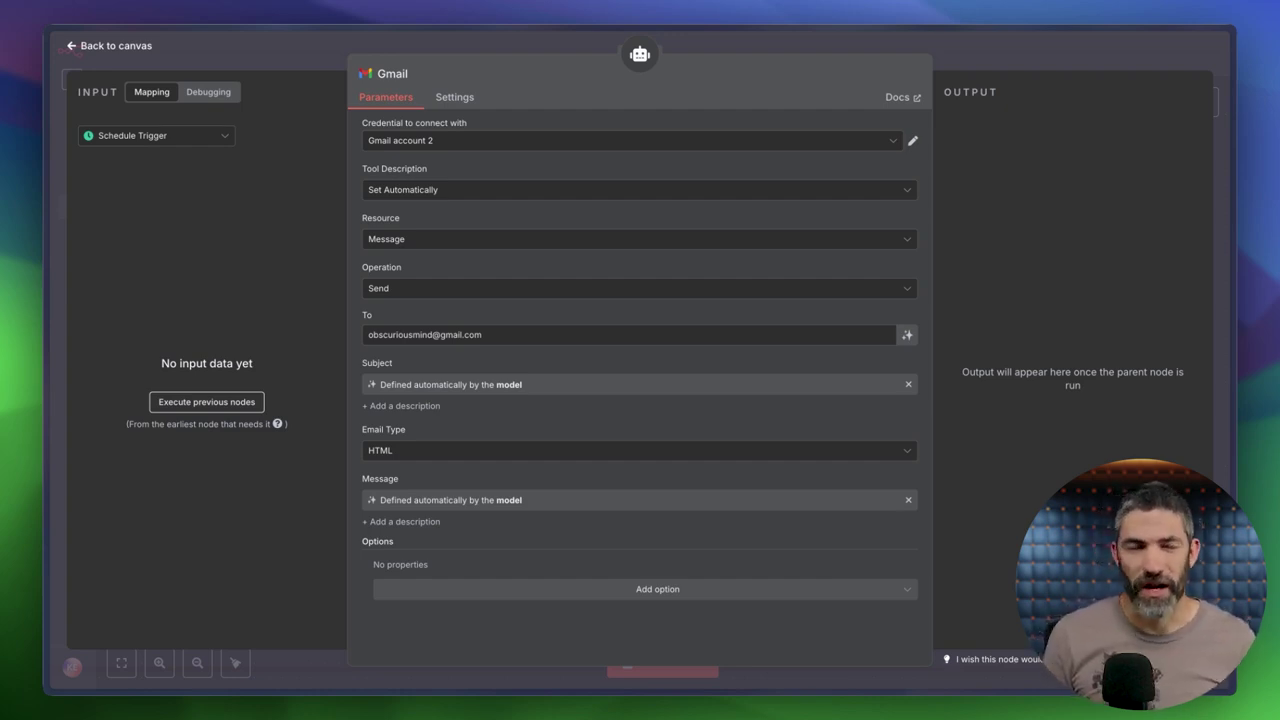
key(Escape)
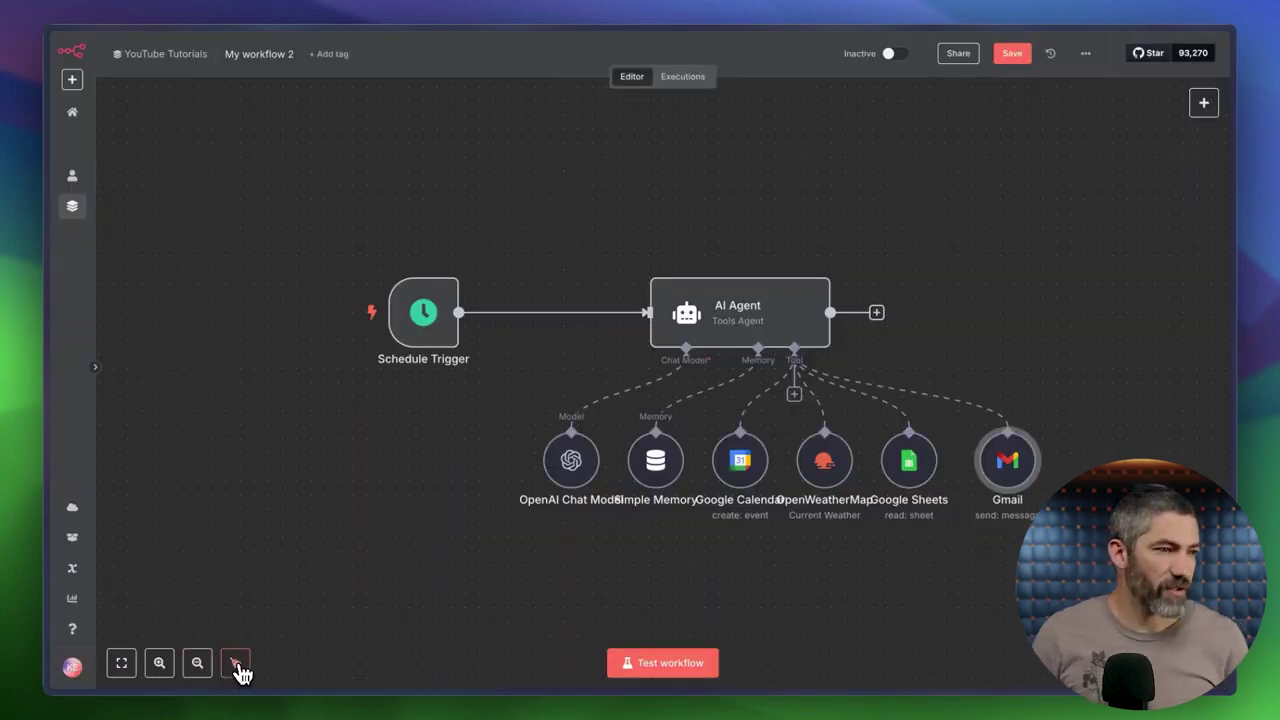
Tidy the layout and rename the chat model, Calendar, Weather, Sheets and Gmail nodes to OpenAI, checkCalendar, getWeather, getTrailList, sendMessage.
click(236, 663)
double_click(523, 500)
click(440, 70)
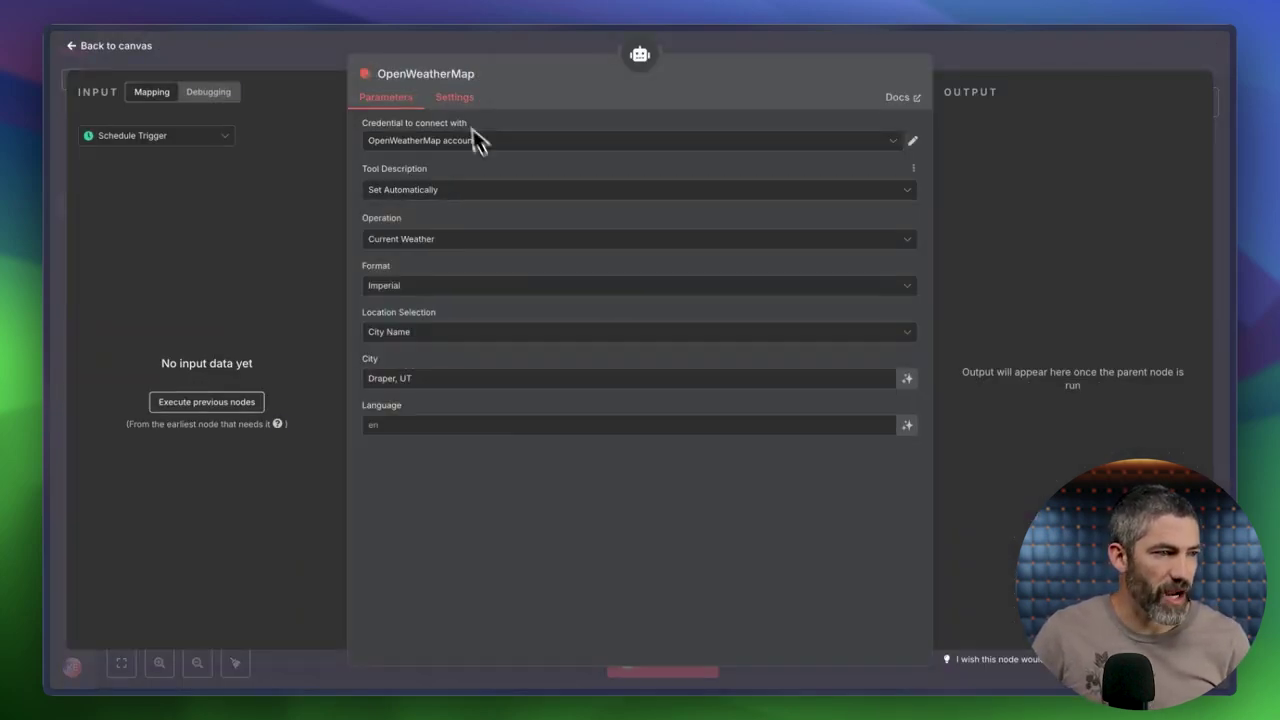
key(F2)
click(586, 106)
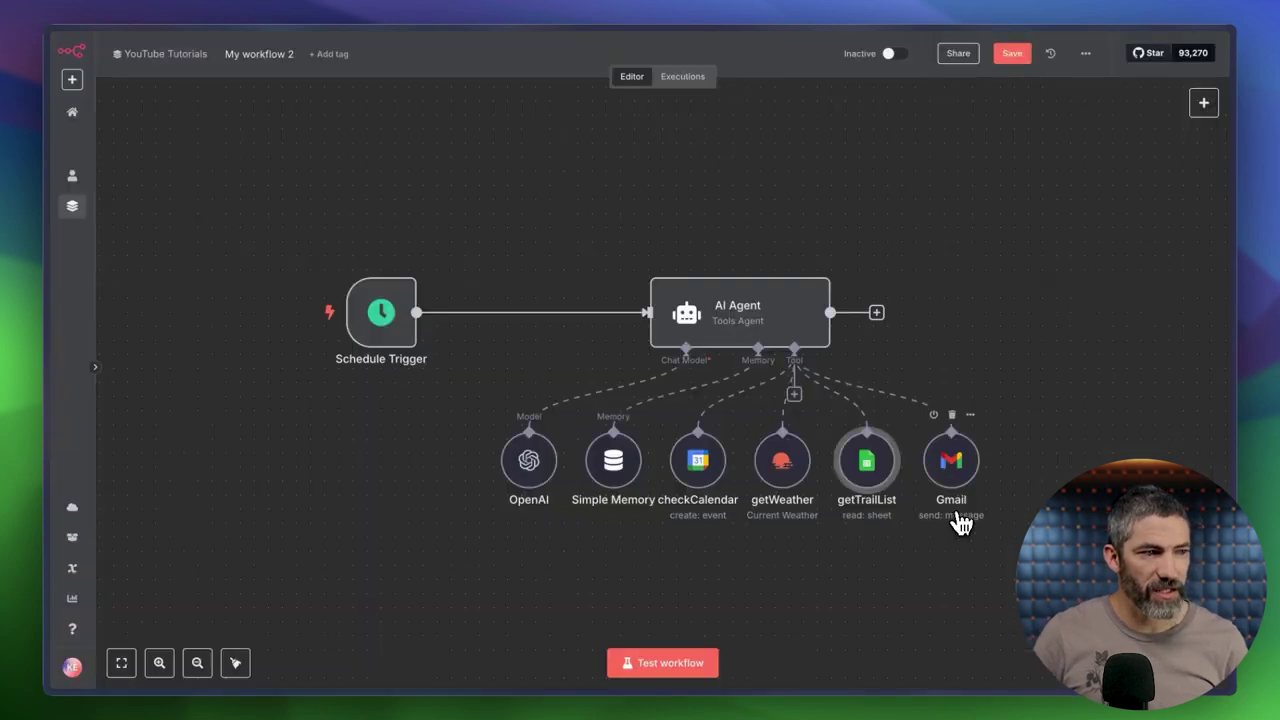
click(529, 97)
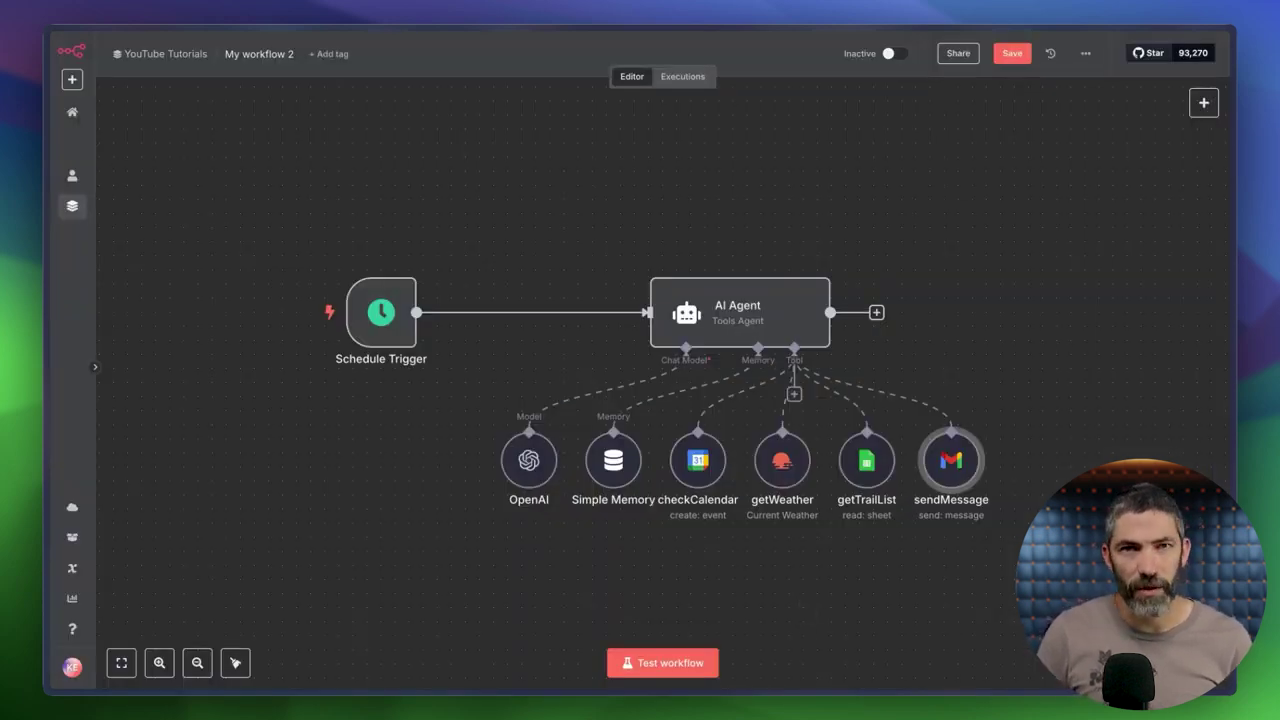
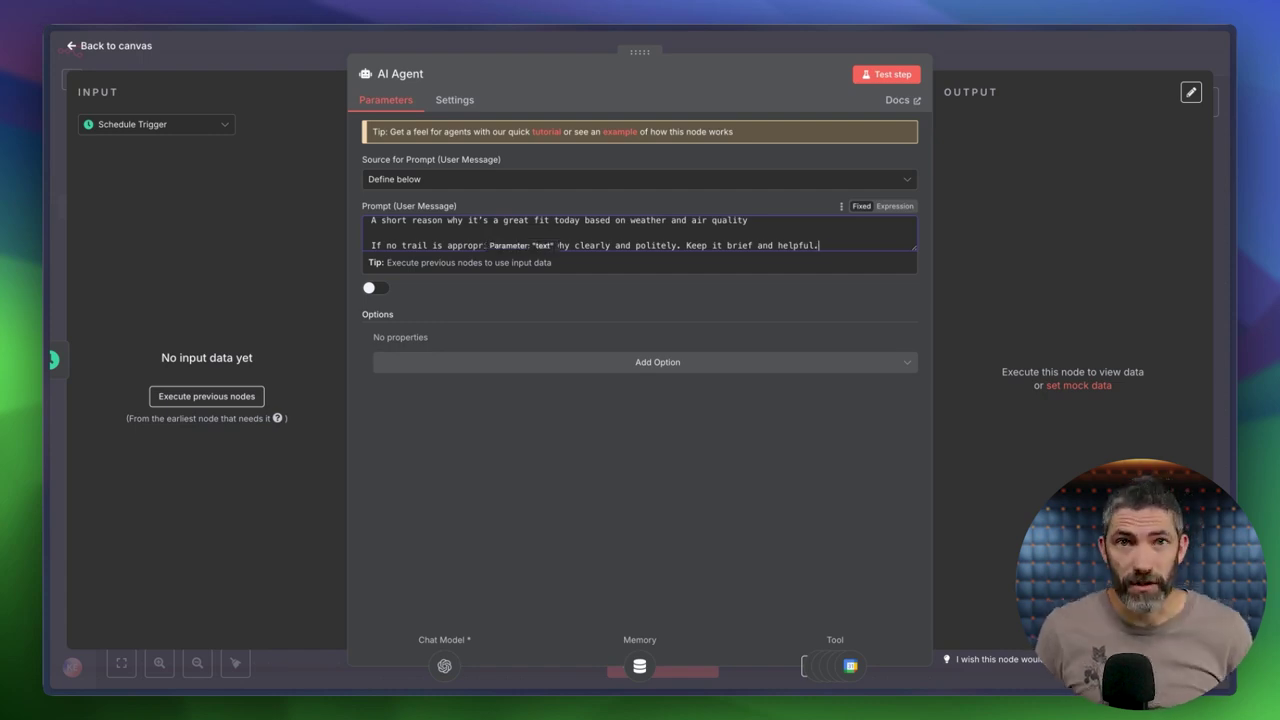
Test-run the workflow, open the failing Simple Memory node, and screenshot its 'No session ID found' error.
click(810, 50)
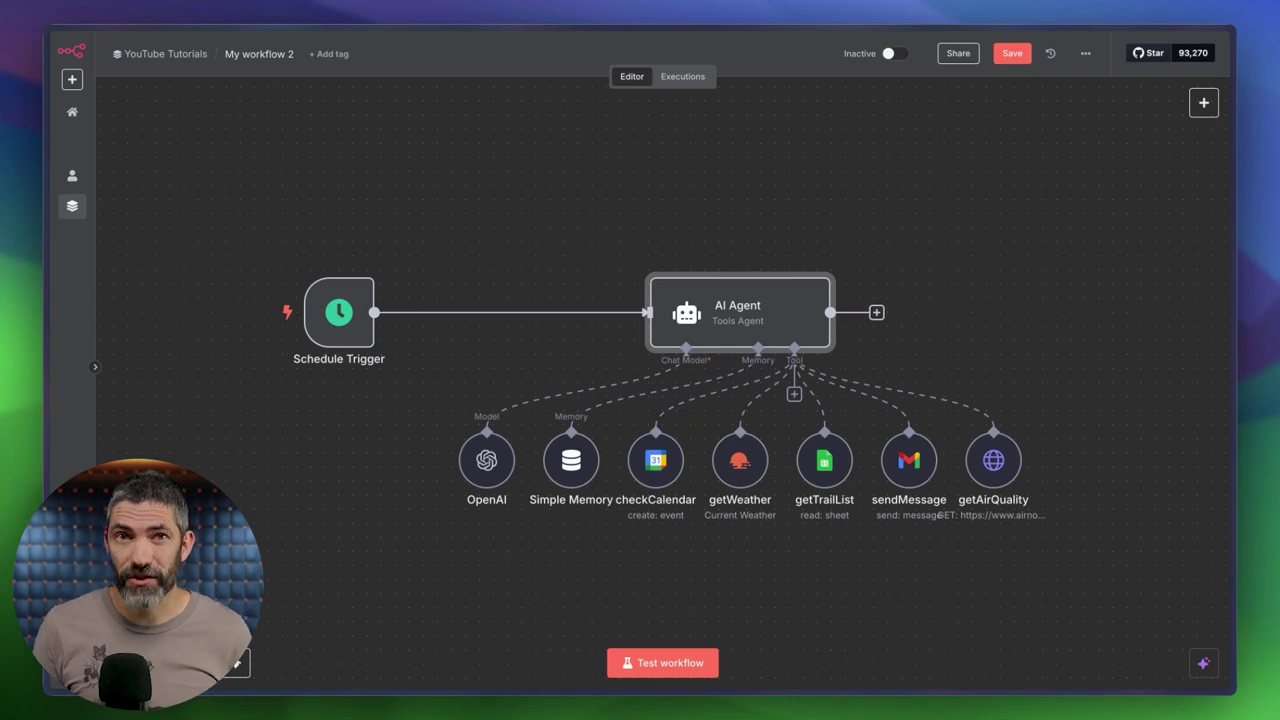
click(652, 665)
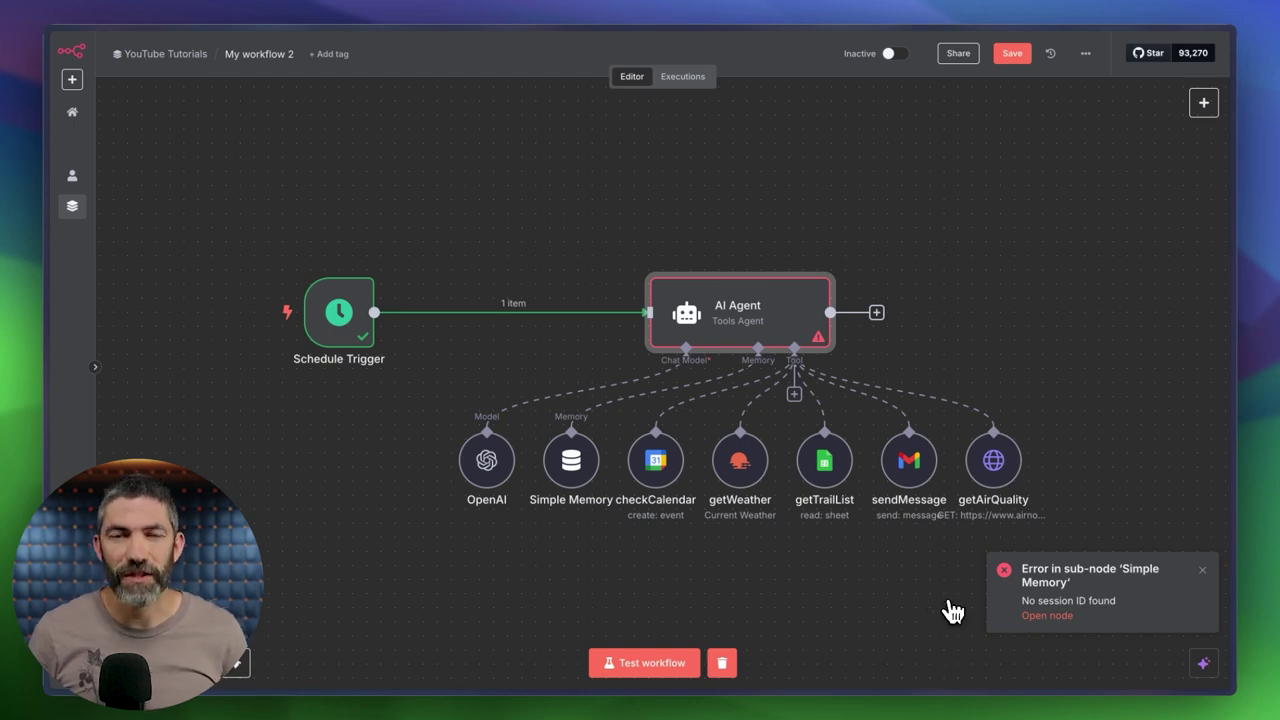
click(1047, 615)
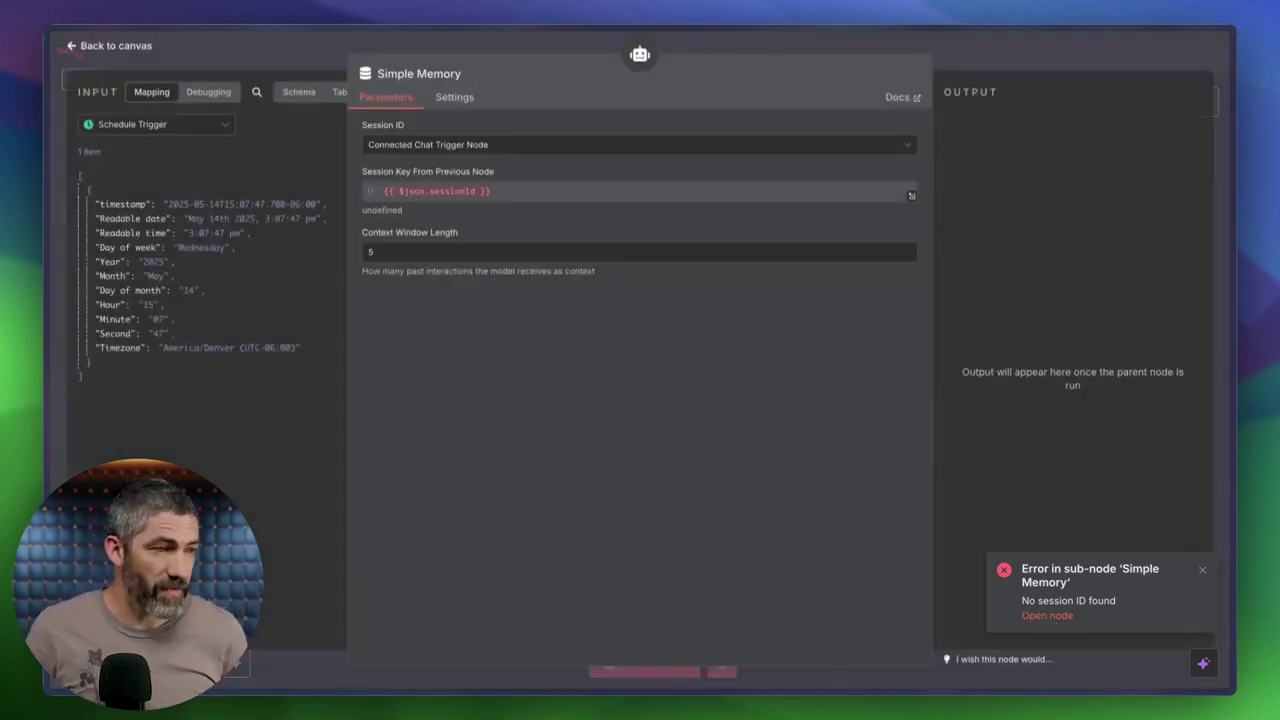
key(super+shift+4)
drag(1145, 635, 532, 638)
Send ChatGPT the Simple Memory error screenshot and read its advice to use a fixed session ID like trail-run-session.
click(433, 597)
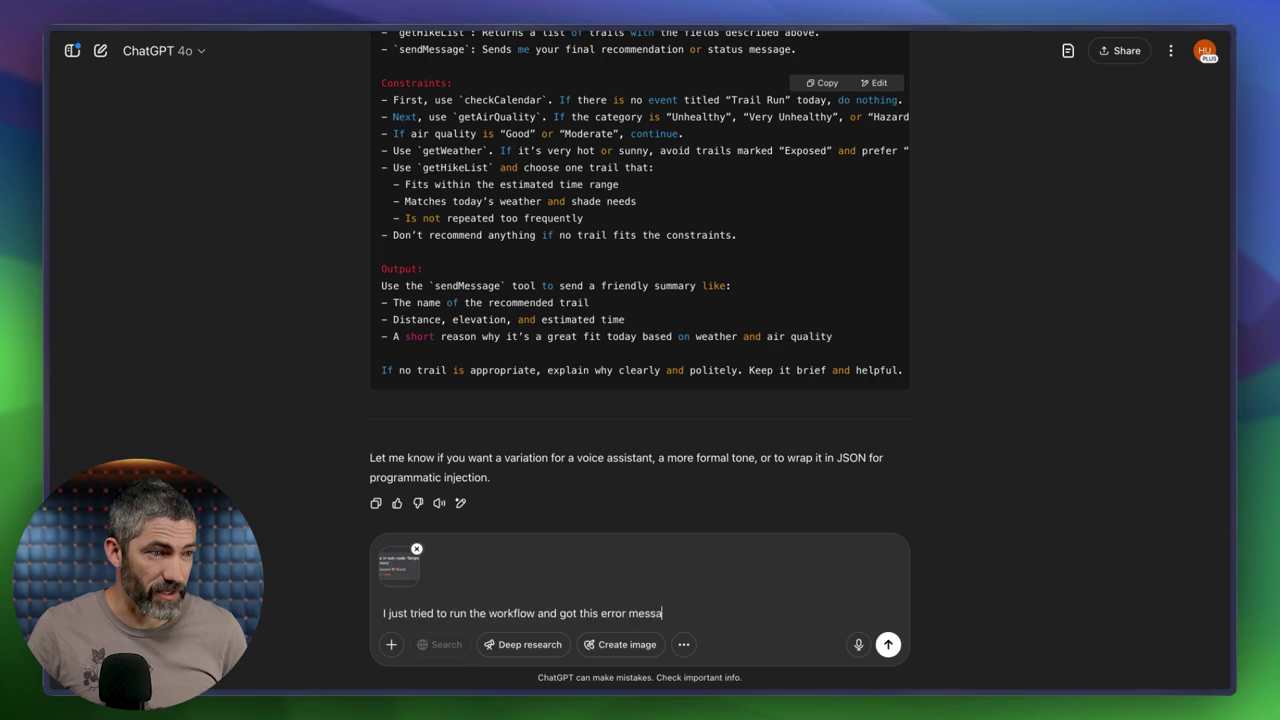
text(ge:)
key(Return)
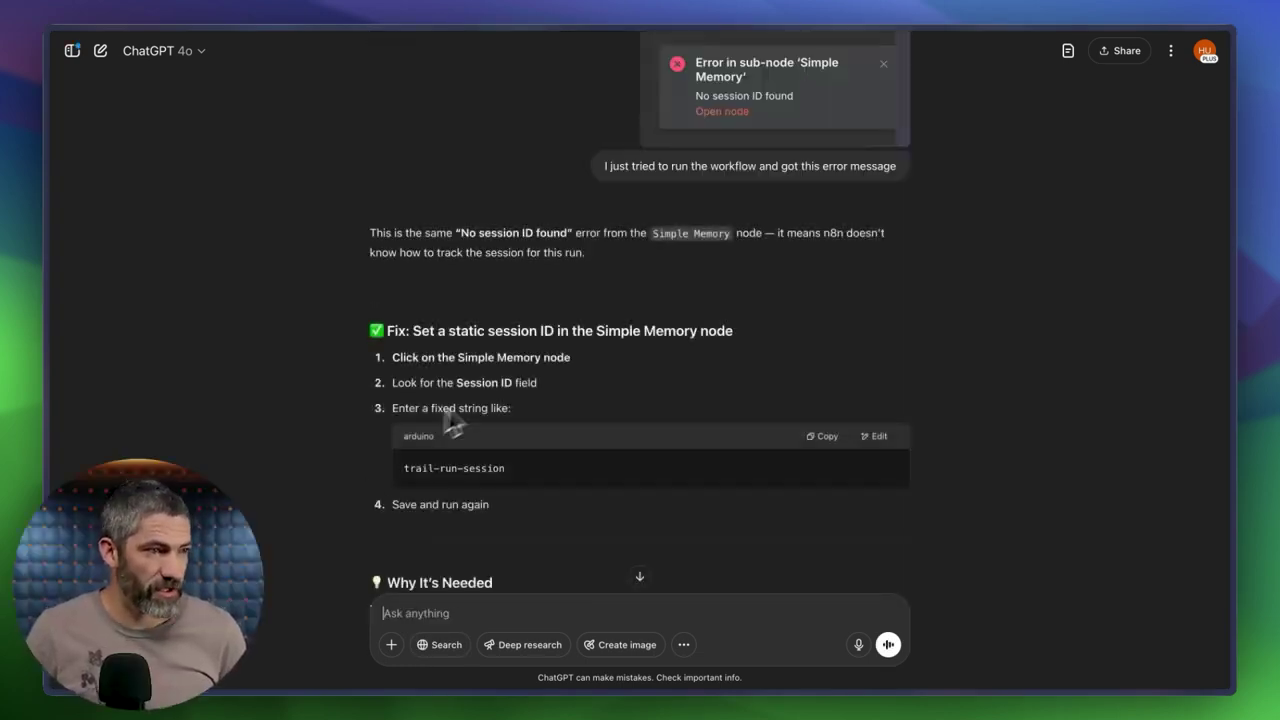
scroll(452, 425, down, 3)
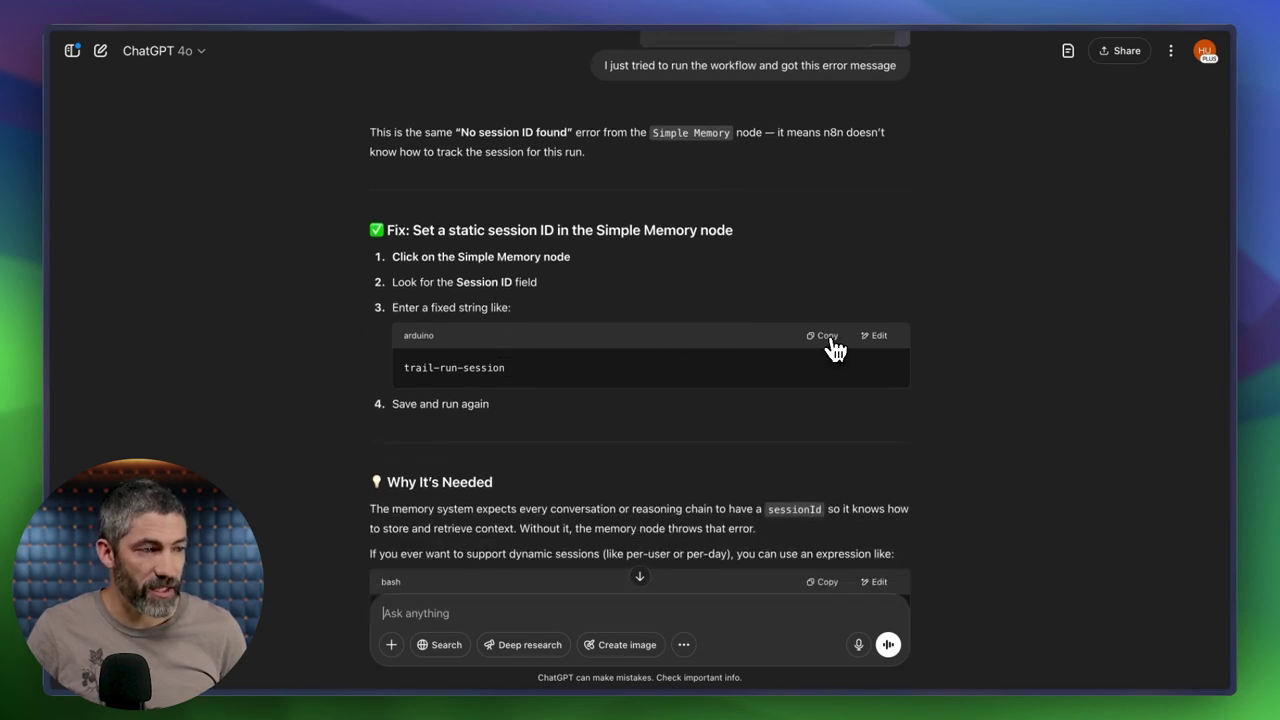
Define Simple Memory's session ID manually with key trail-run-session and rerun the workflow test.
key(super+Tab)
click(531, 151)
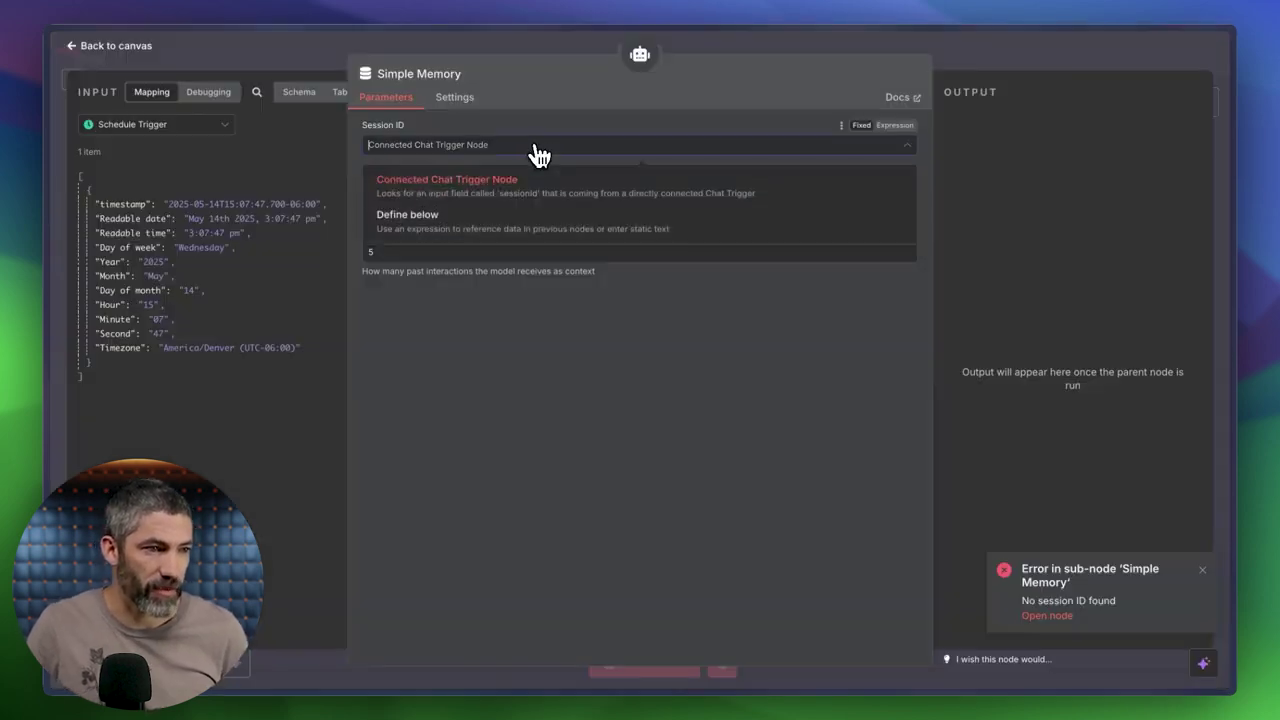
click(477, 223)
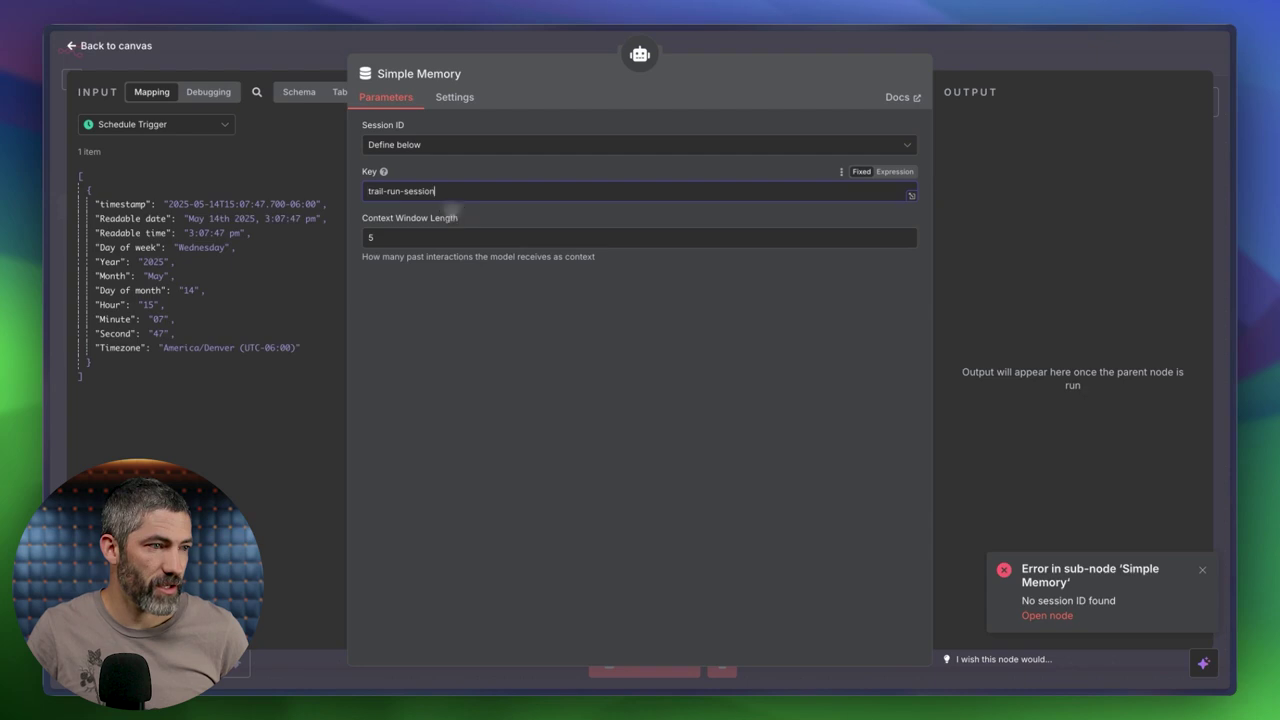
click(719, 45)
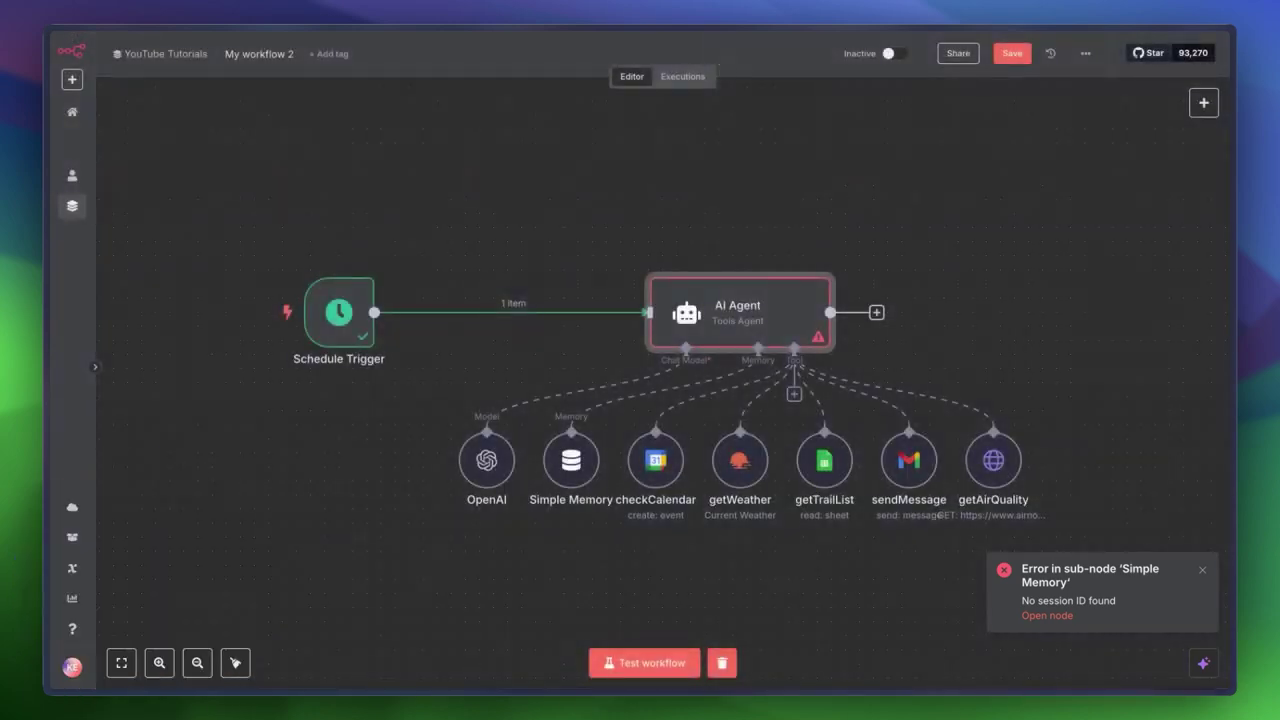
click(642, 668)
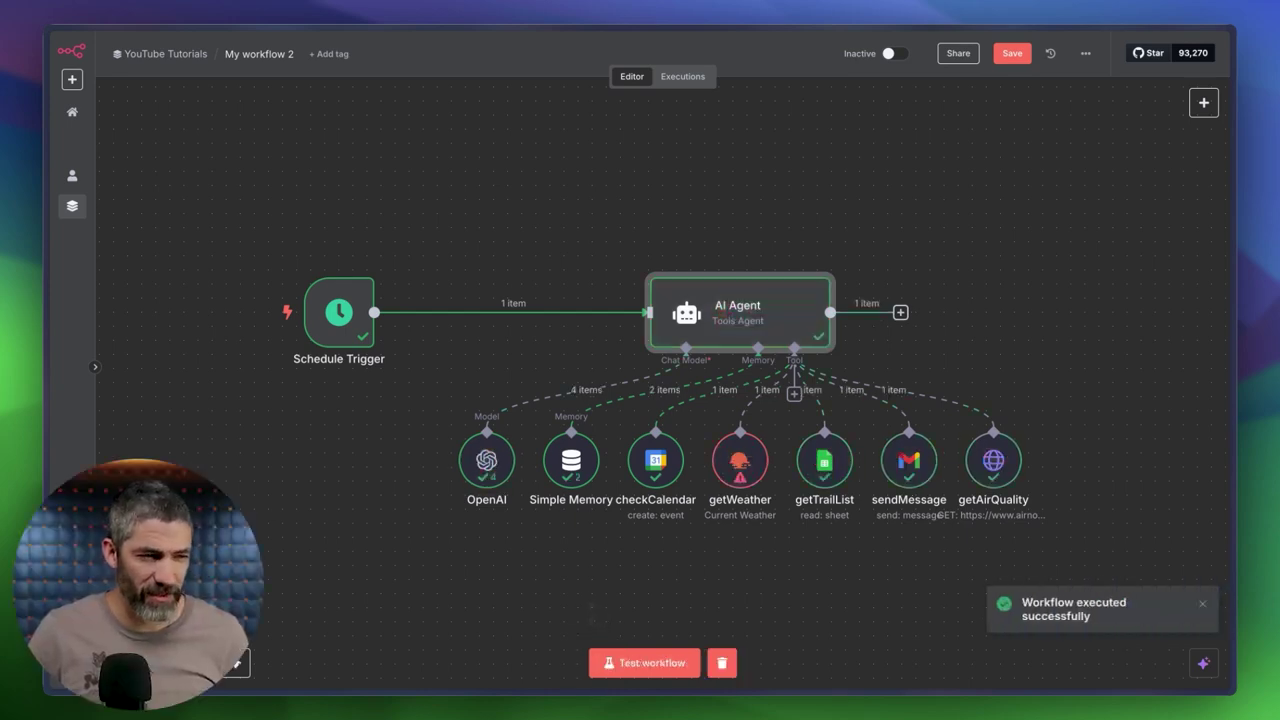
Screenshot the getWeather node's resource-not-found error into the ChatGPT conversation.
double_click(741, 465)
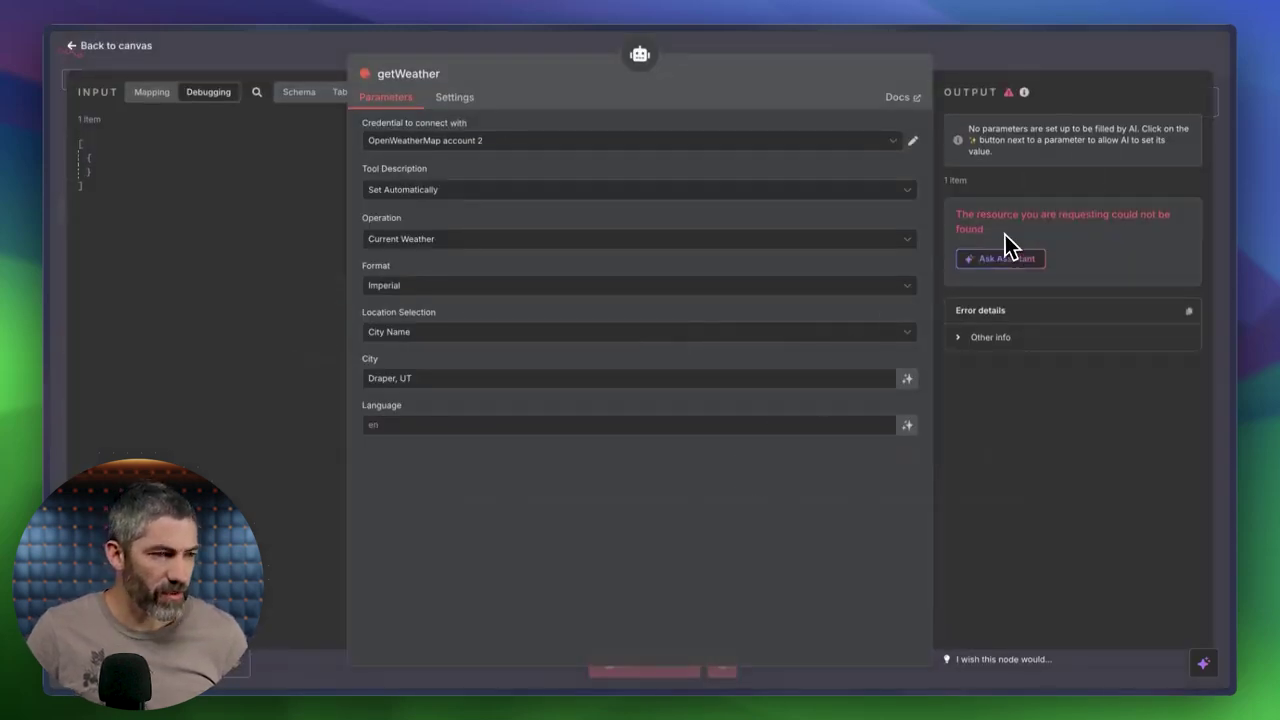
drag(304, 40, 886, 436)
key(super+Tab)
drag(1206, 700, 639, 646)
Ask ChatGPT why getWeather errors and read that 'Draper, UT' should be 'Draper,US'.
click(394, 606)
text(why does the getweather node have this?)
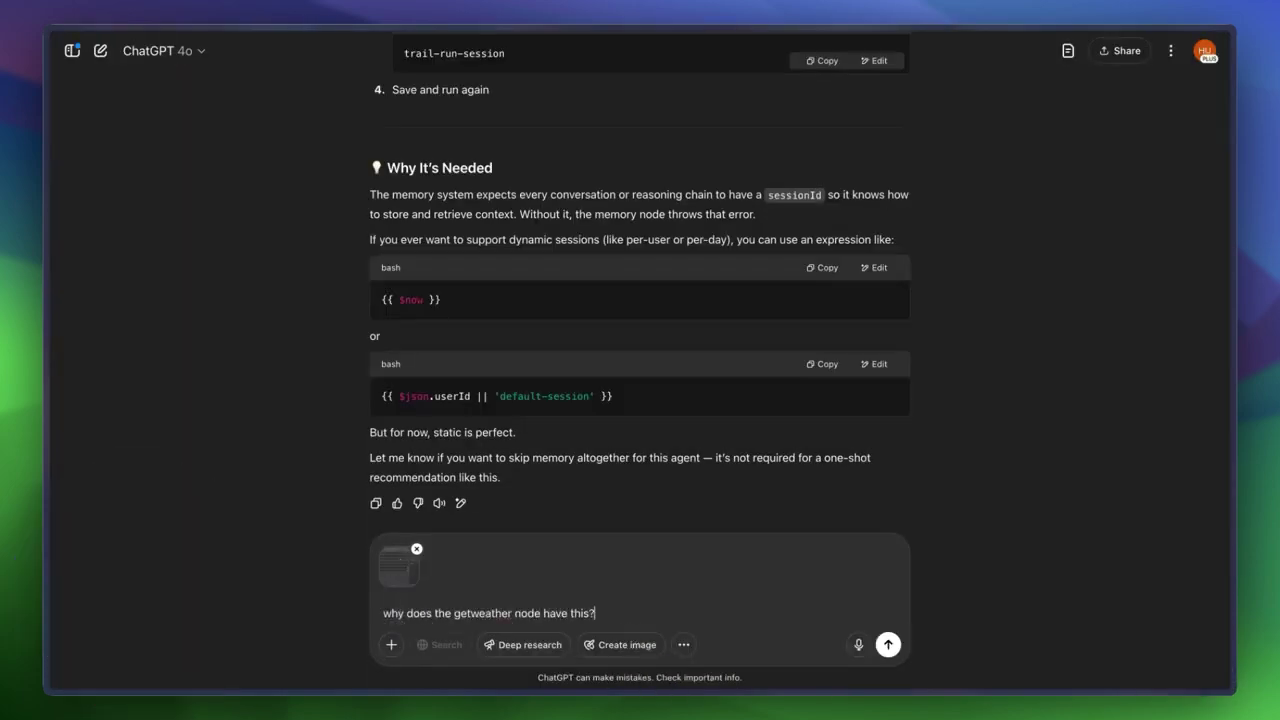
key(Return)
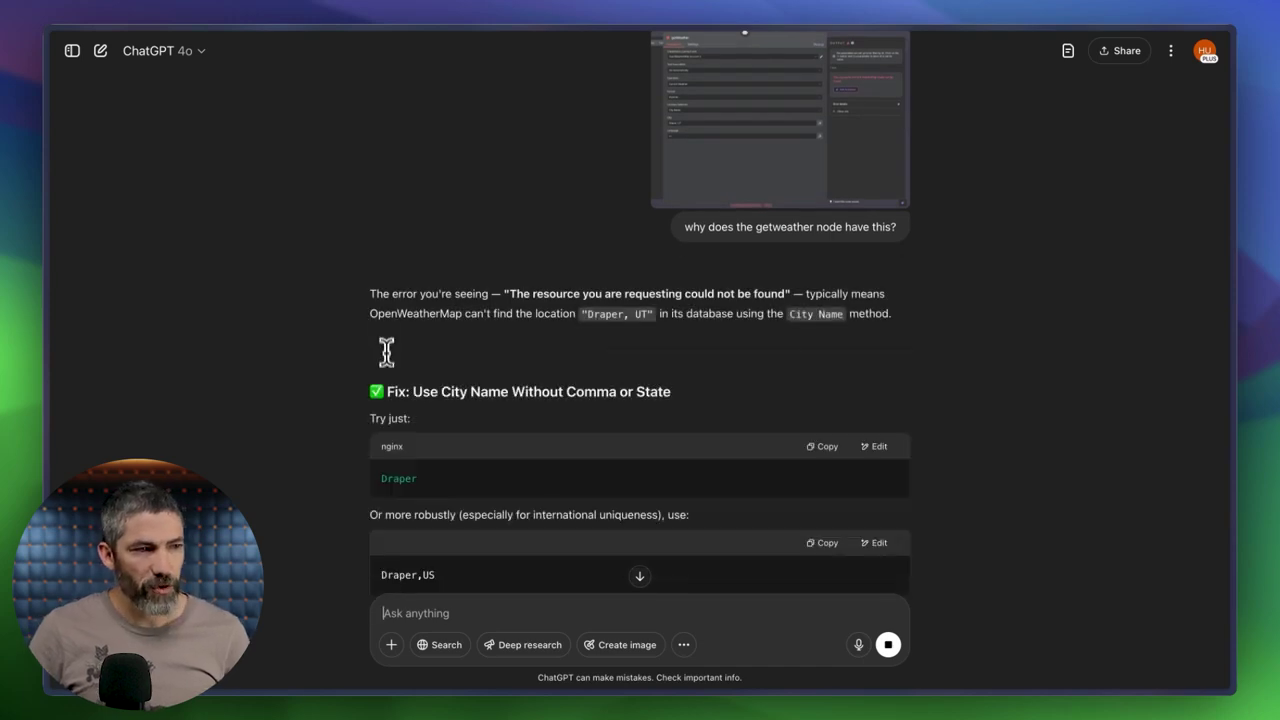
scroll(386, 352, down, 6)
scroll(429, 363, down, 2)
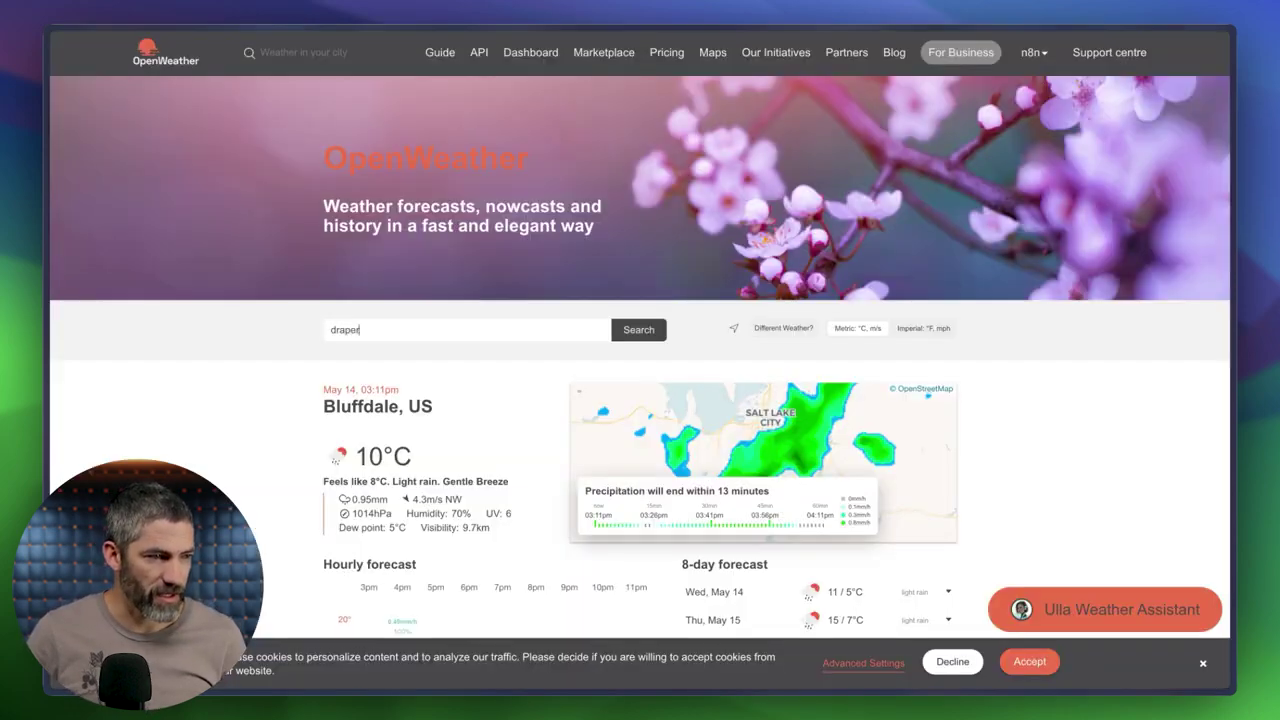
Search OpenWeather for Draper and copy the Draper, US place name.
key(Return)
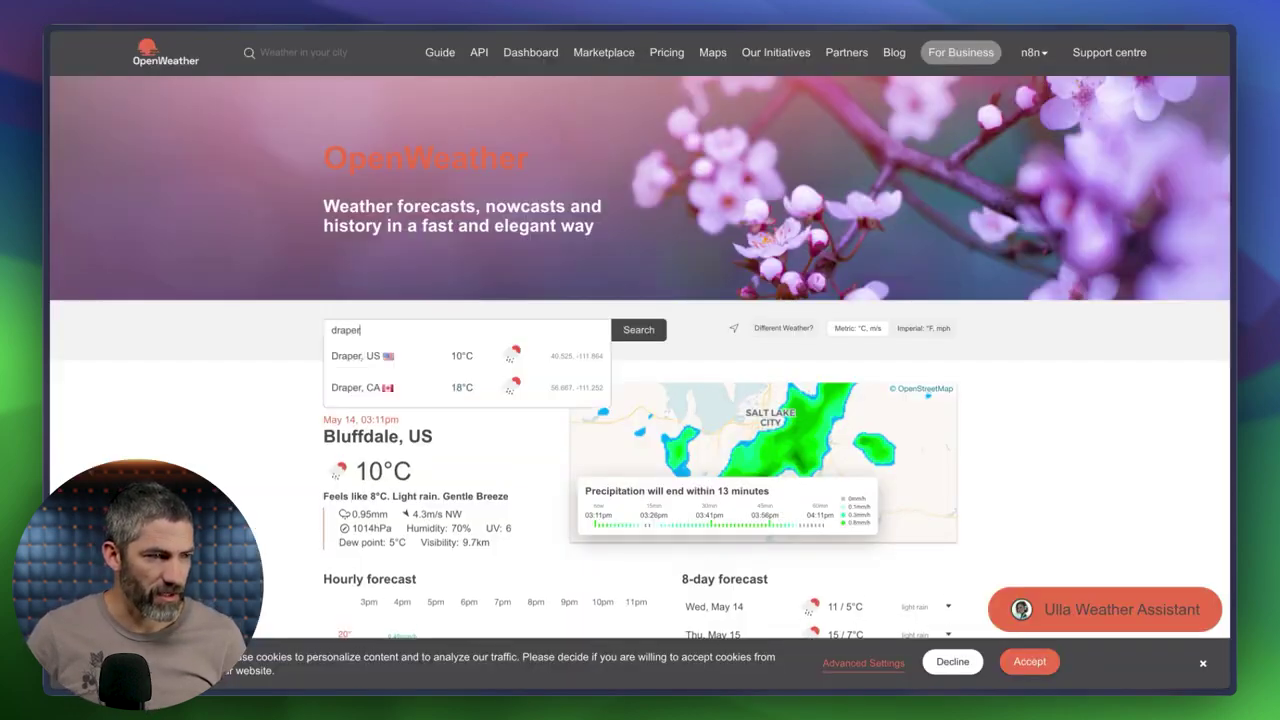
click(365, 358)
drag(410, 410, 293, 420)
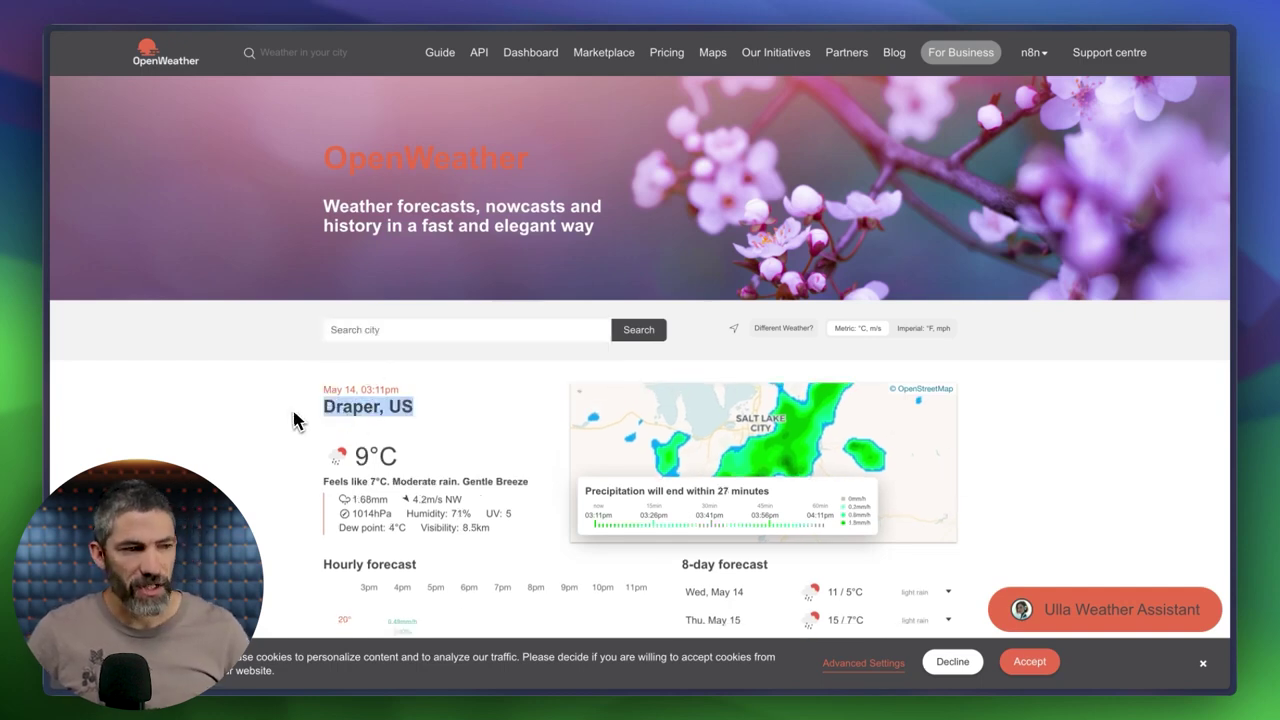
key(super+Tab)
Replace getWeather's 'Draper, UT' city with Draper, US, rerun the workflow successfully, and open Gmail.
triple_click(412, 380)
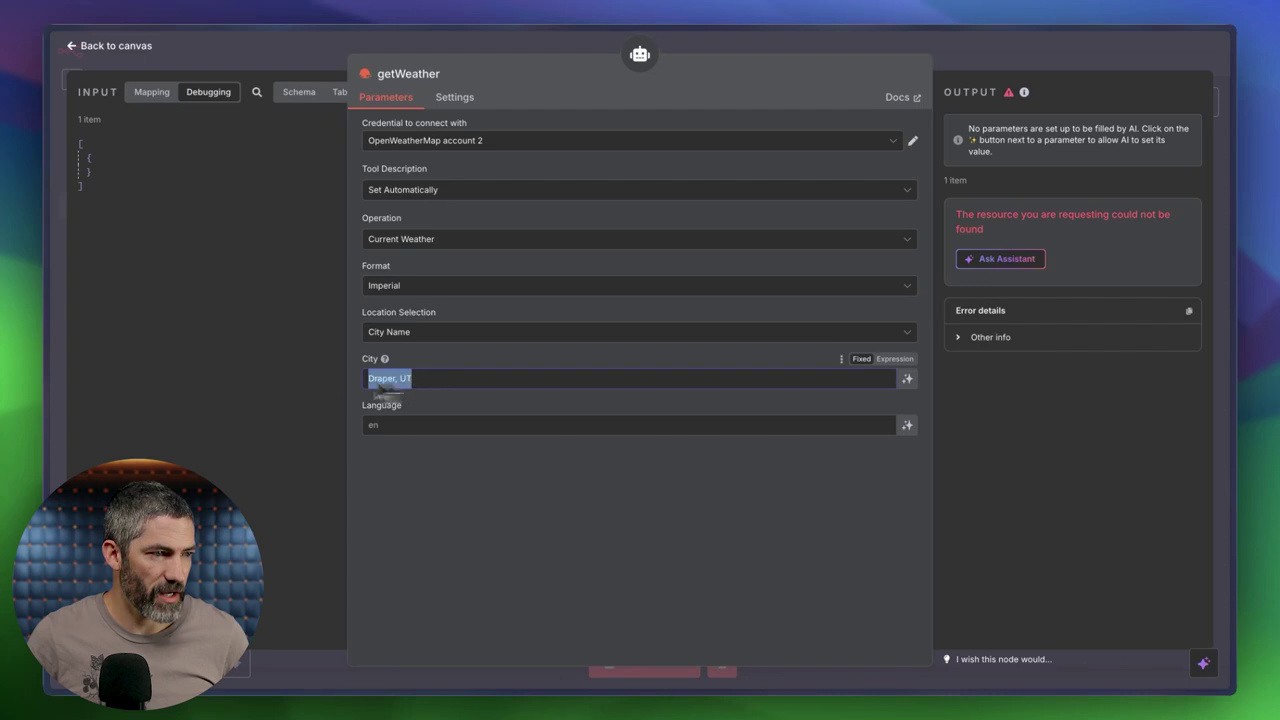
click(590, 45)
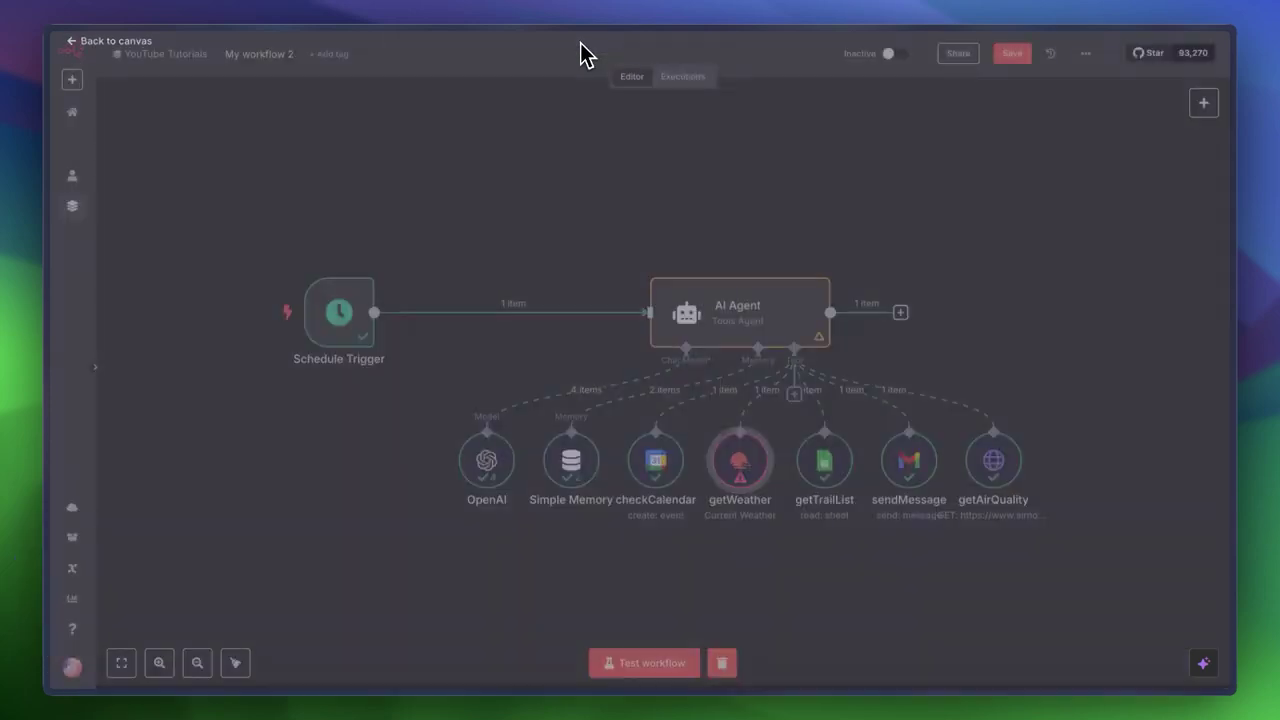
click(626, 670)
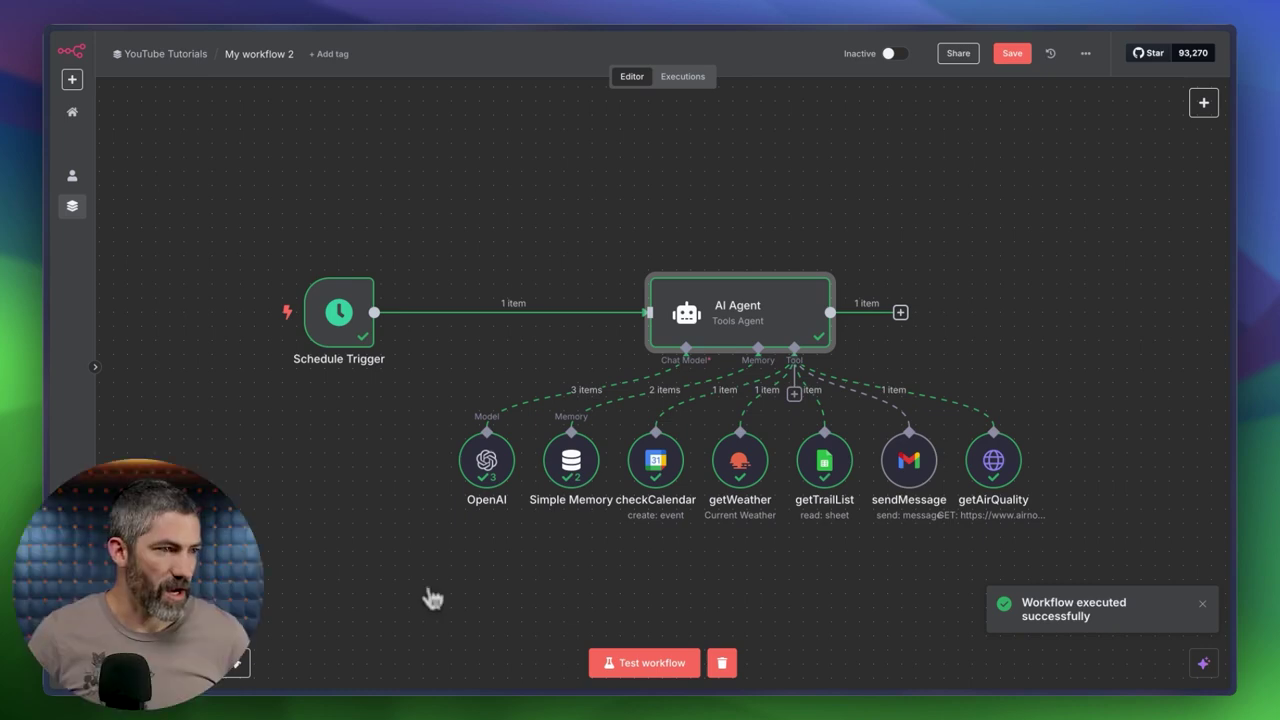
mouse_move(46, 222)
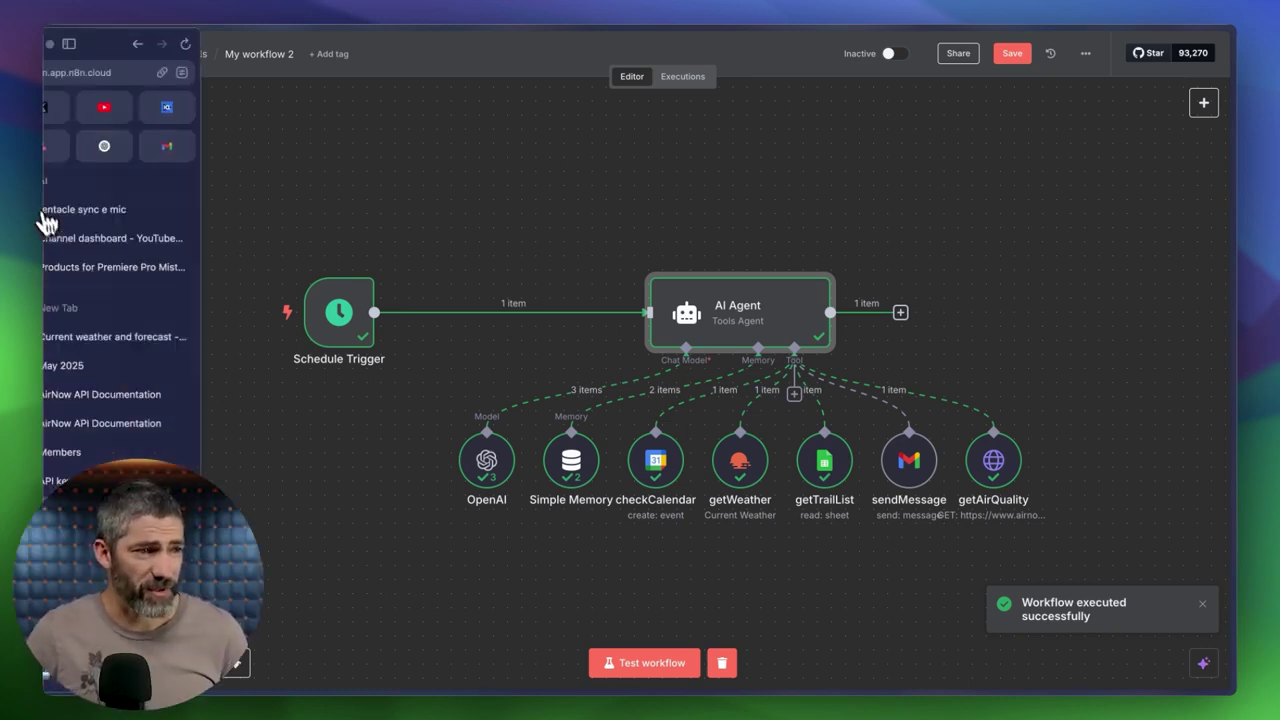
click(200, 150)
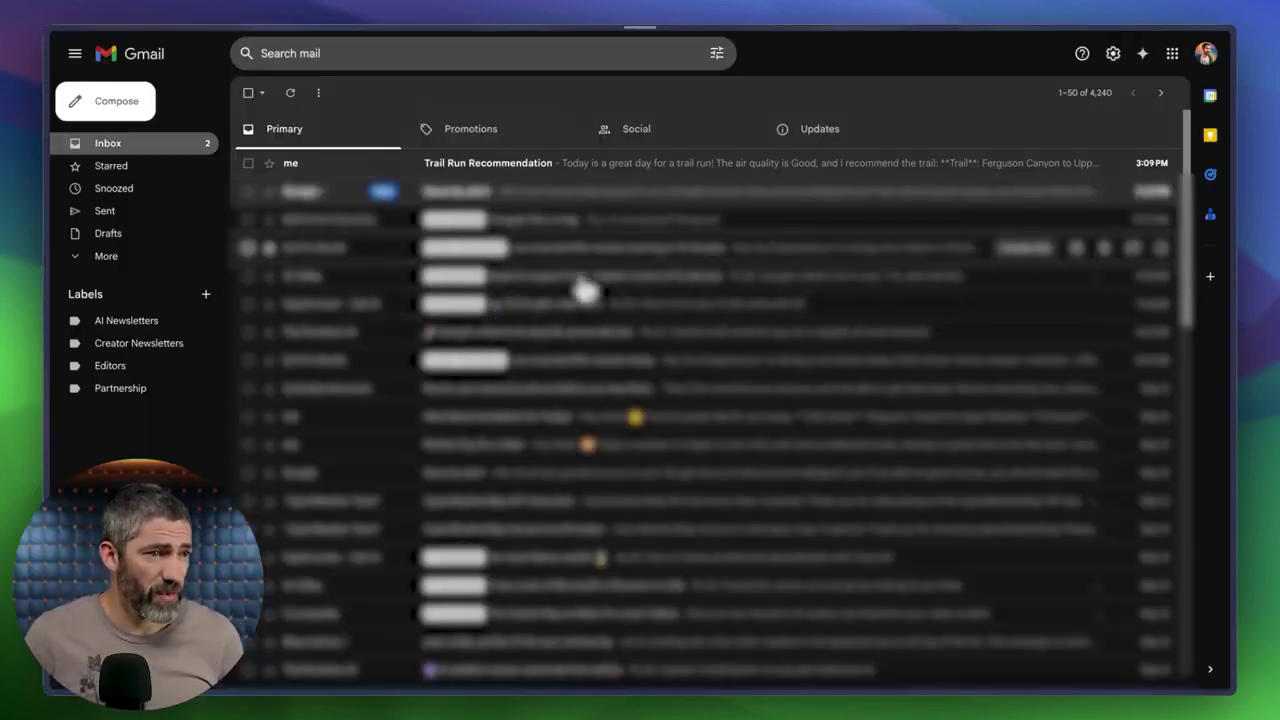
Read the 'Trail Run Recommendation' email recommending Ferguson Canyon to Upper Meadow (4.6 miles).
click(601, 172)
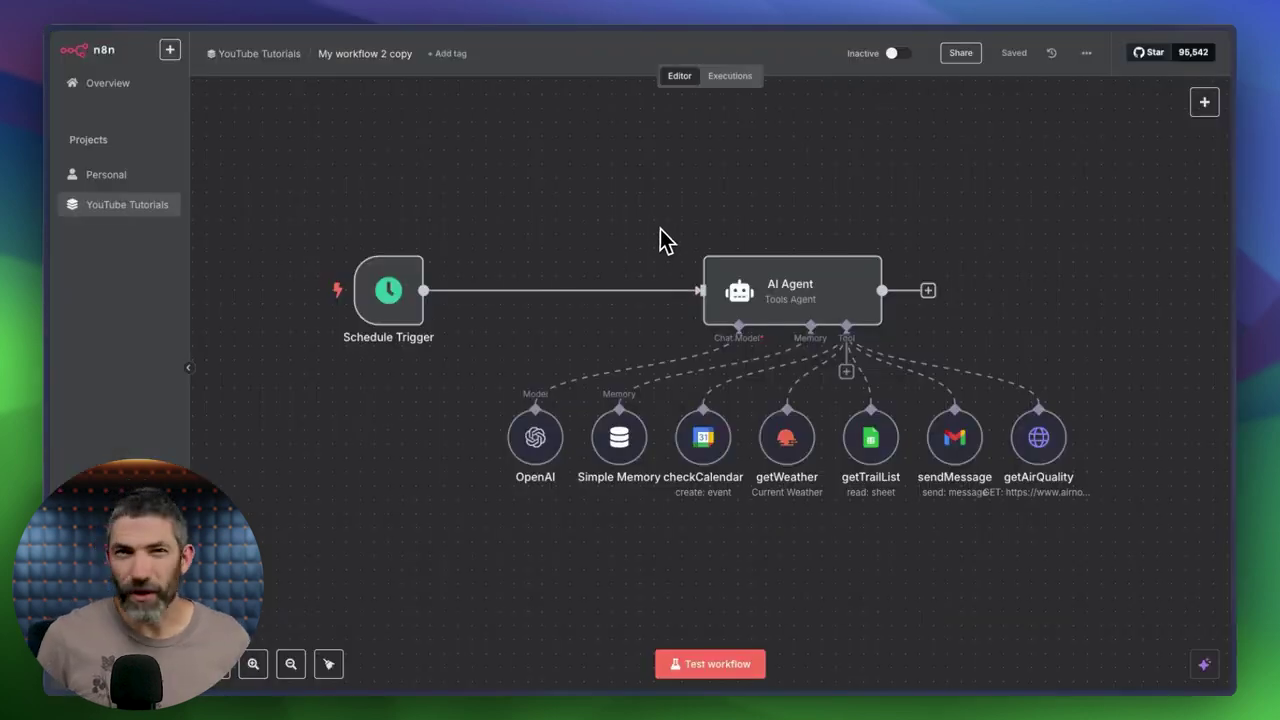
Add an 'On chat message' trigger and place it above the Schedule Trigger.
click(1201, 104)
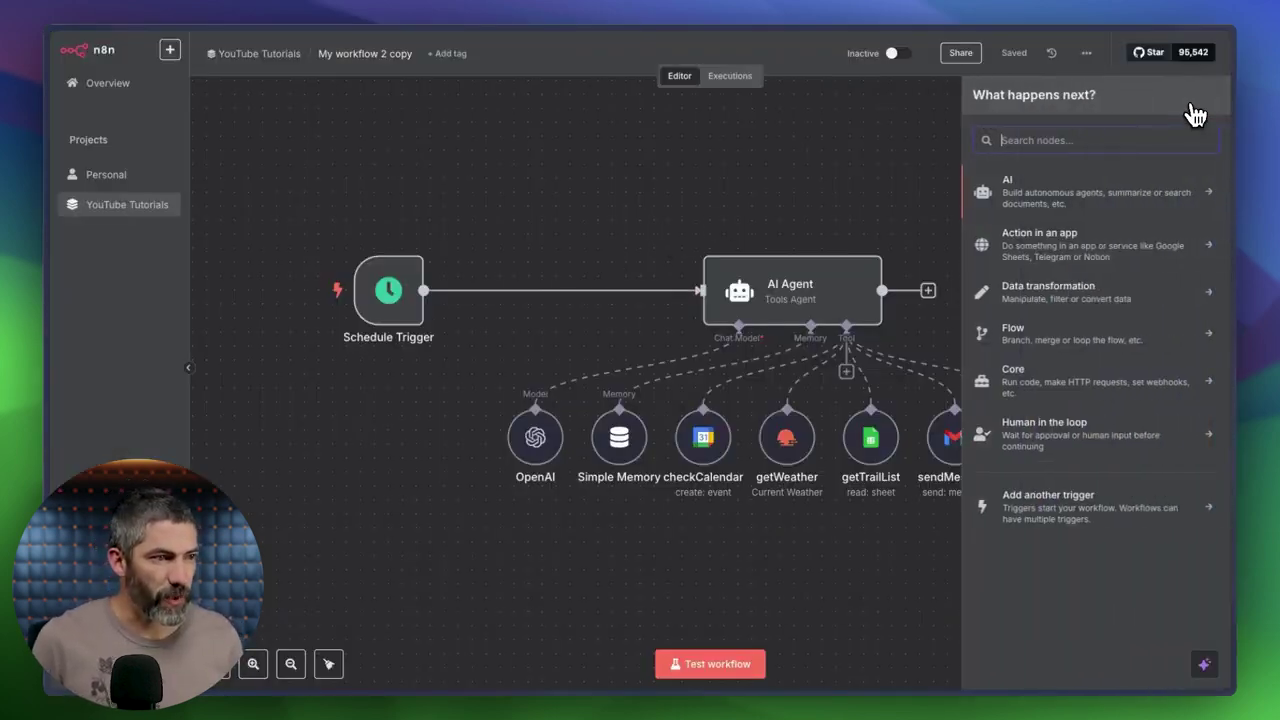
click(1074, 504)
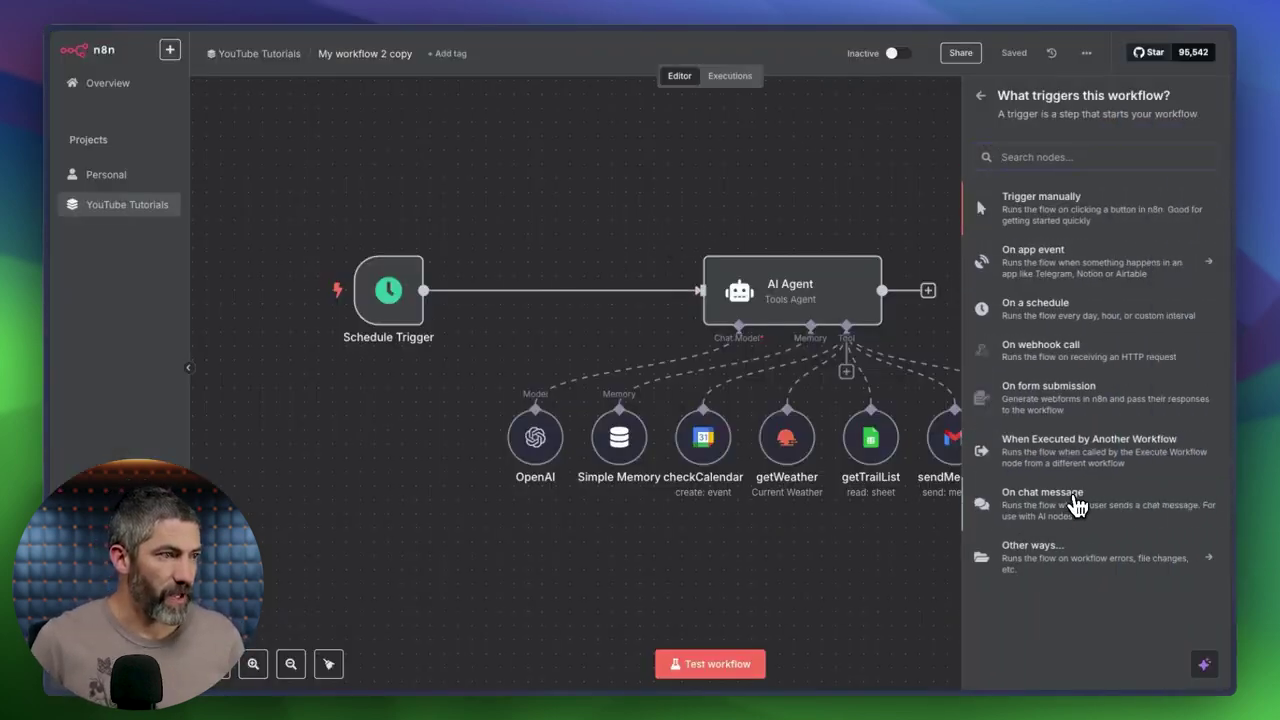
click(1074, 508)
key(Escape)
drag(420, 390, 703, 312)
Set the AI Agent's prompt source to Connected Chat Trigger Node.
double_click(727, 308)
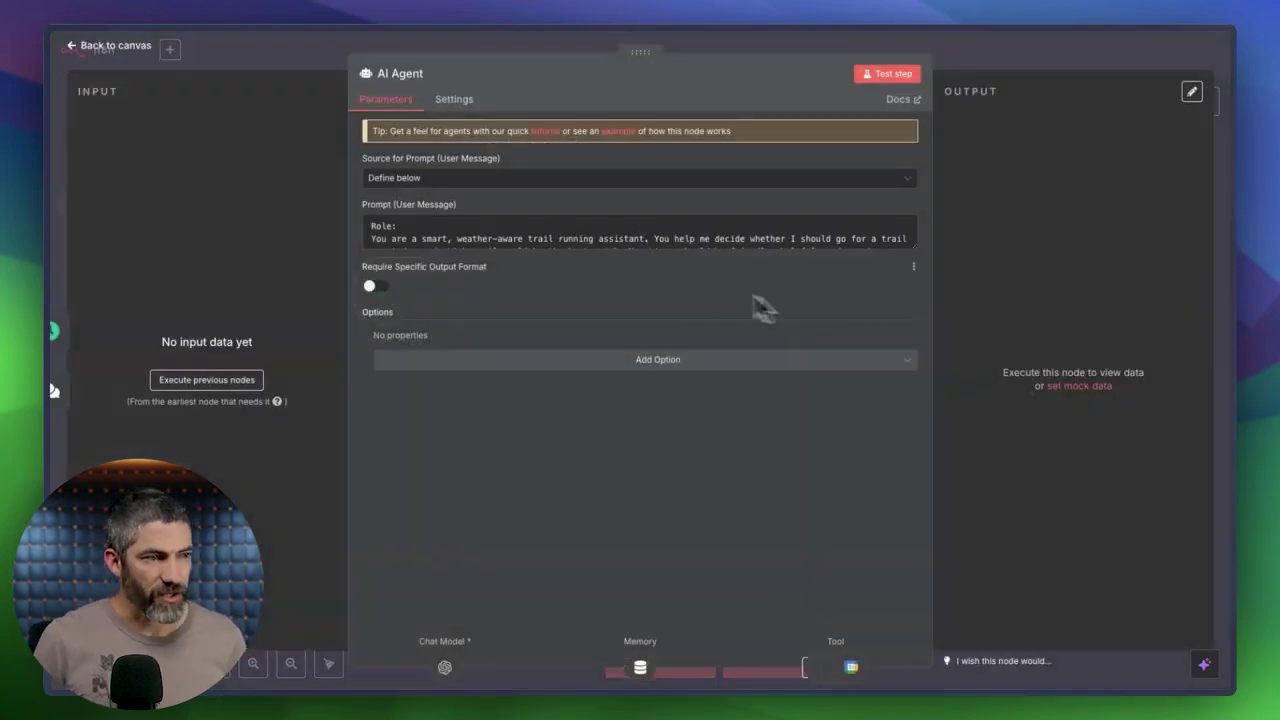
click(535, 182)
click(472, 224)
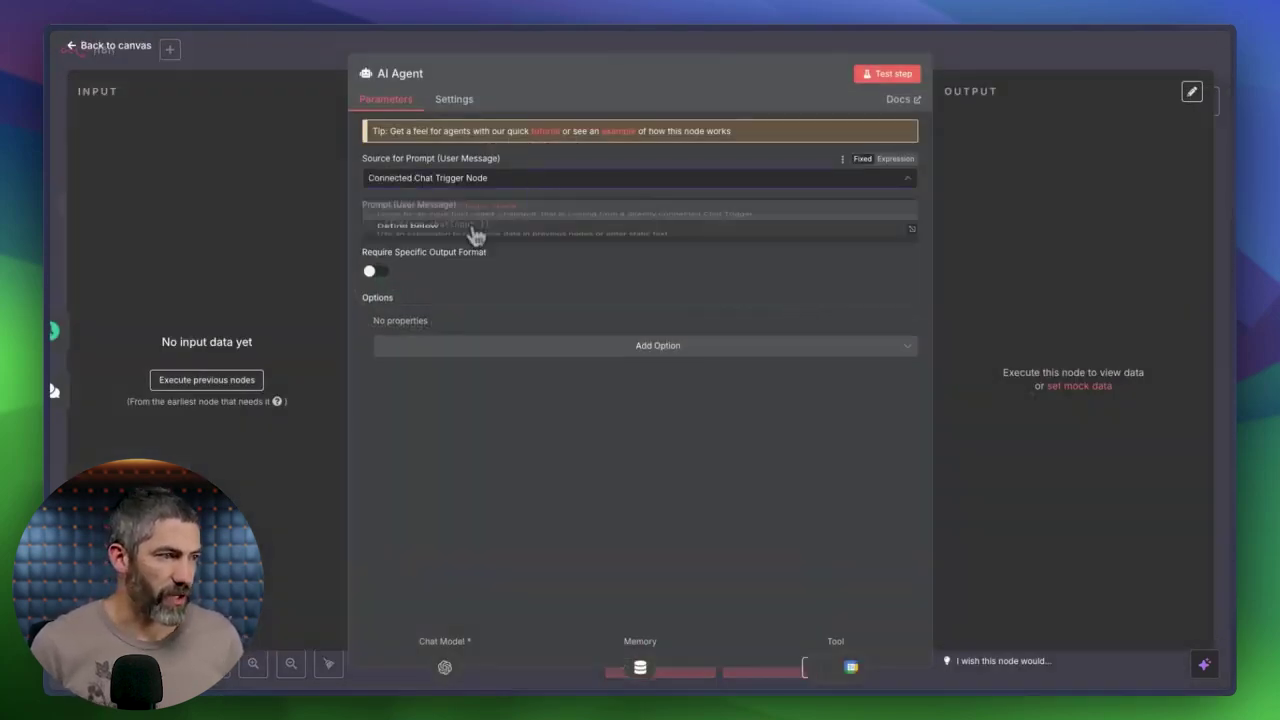
click(321, 48)
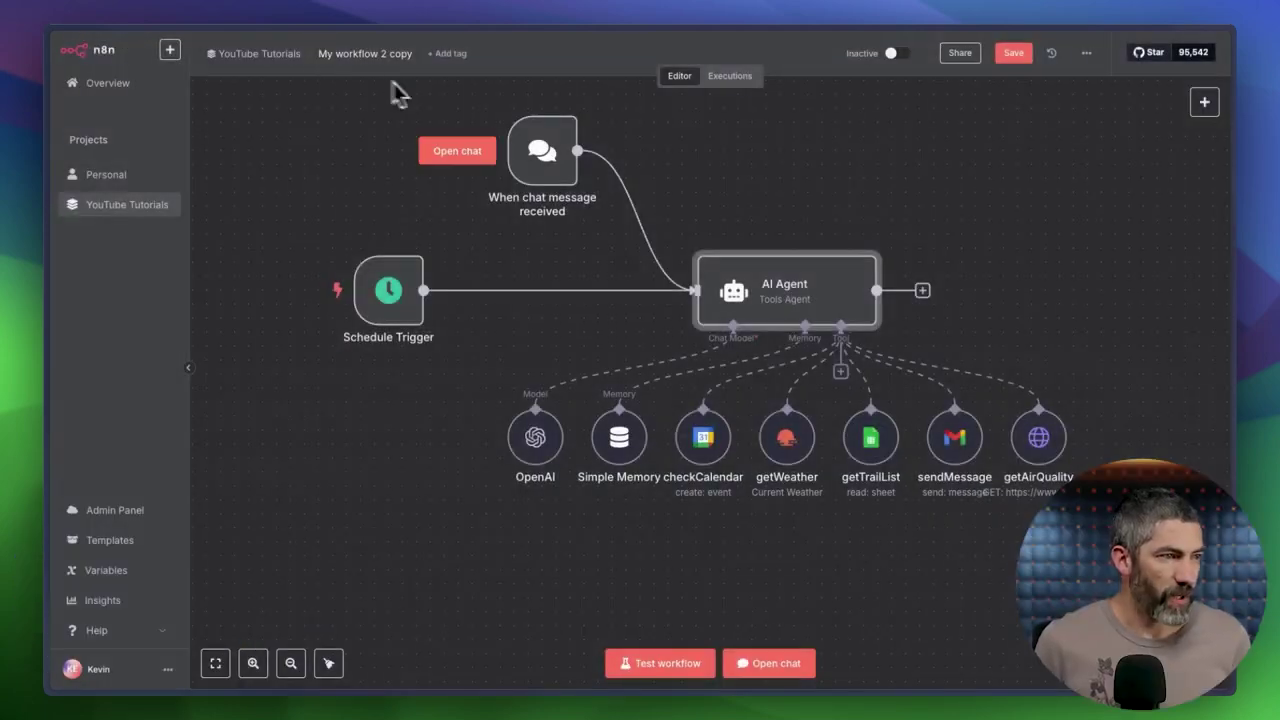
Open the chat and ask the agent 'what is the weather today?'.
click(472, 163)
text(what is the weather today?)
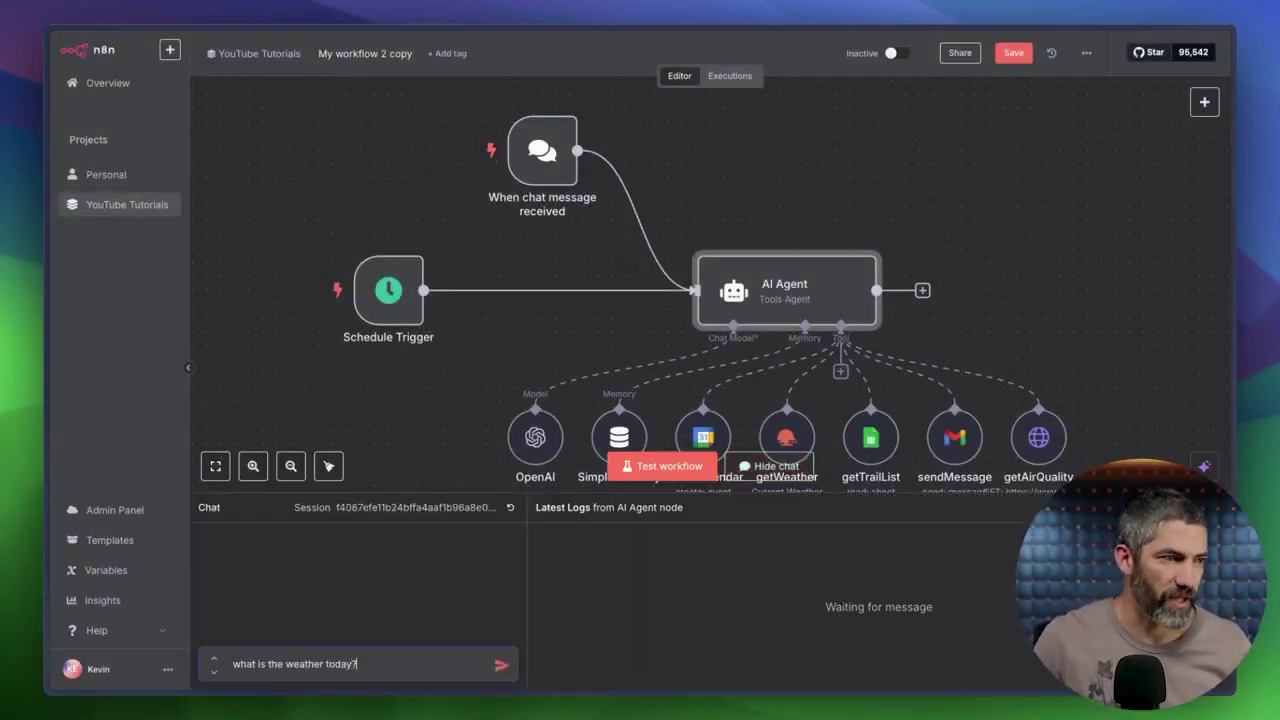
key(Return)
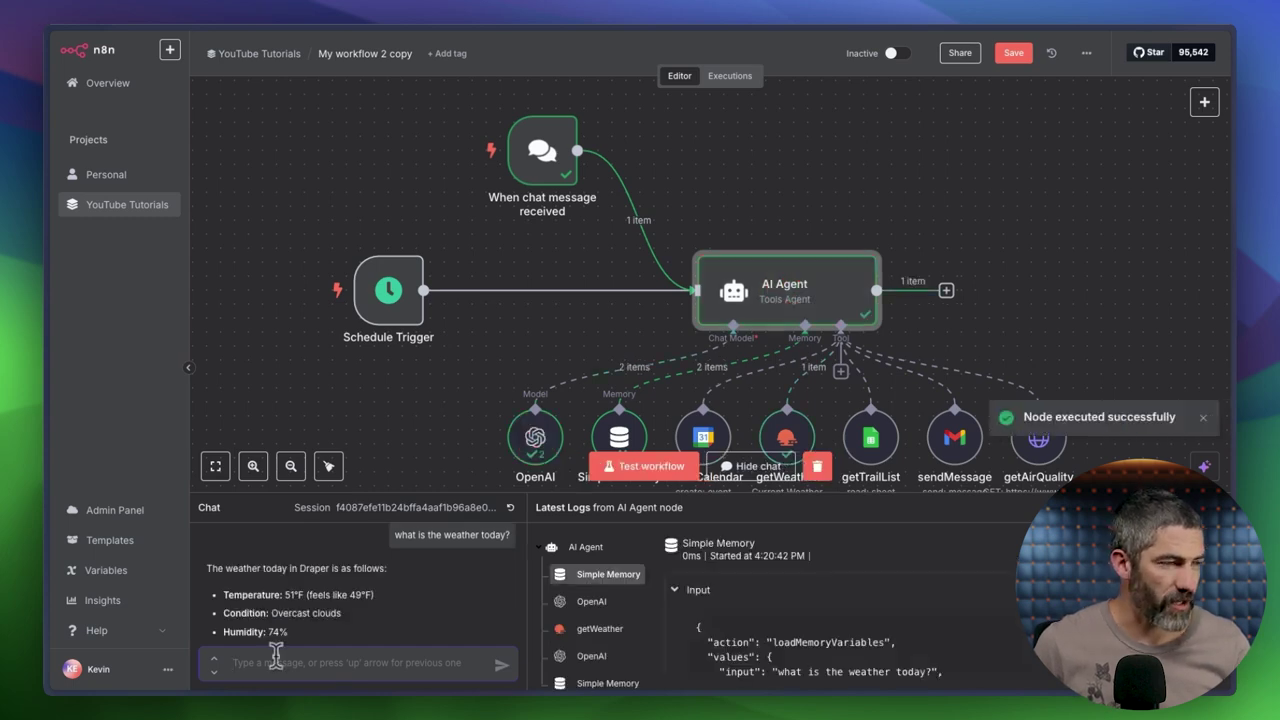
Ask 'I have 2 hours, what is a good trail to run?' and read the agent's trail recommendation.
text(I have 2 hours, what is a good trail to run?)
key(Return)
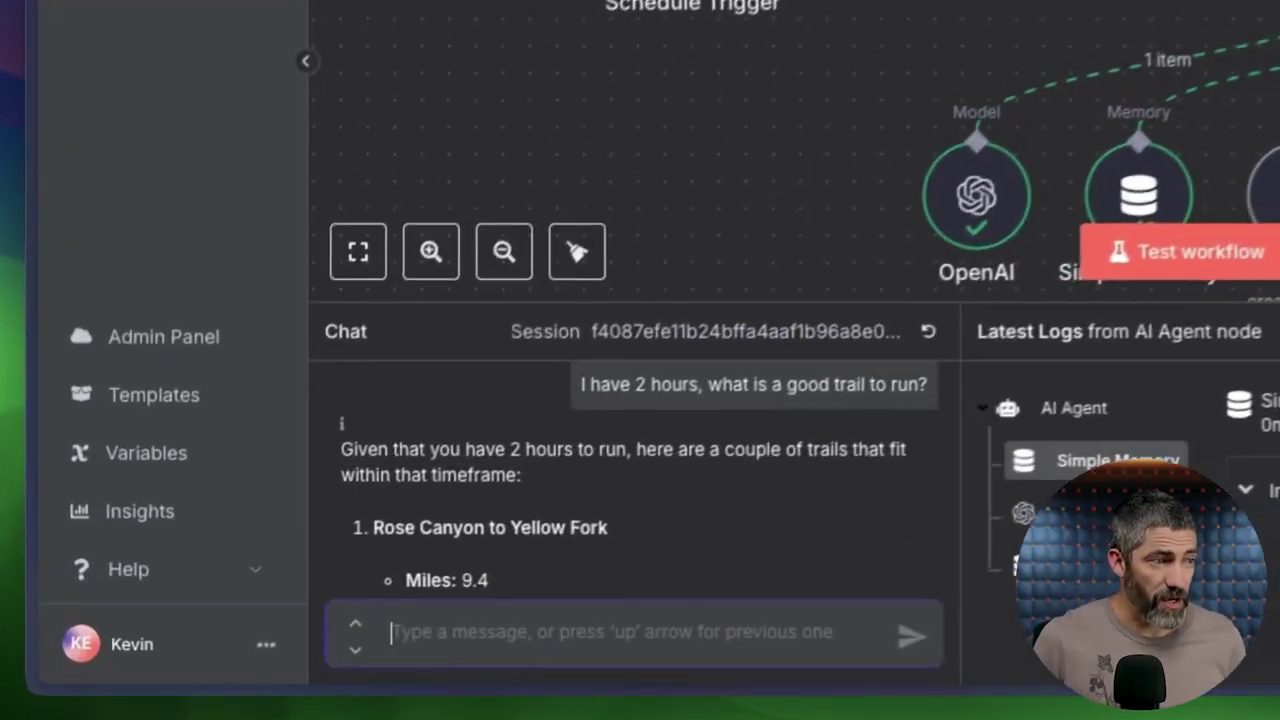
scroll(560, 475, down, 5)
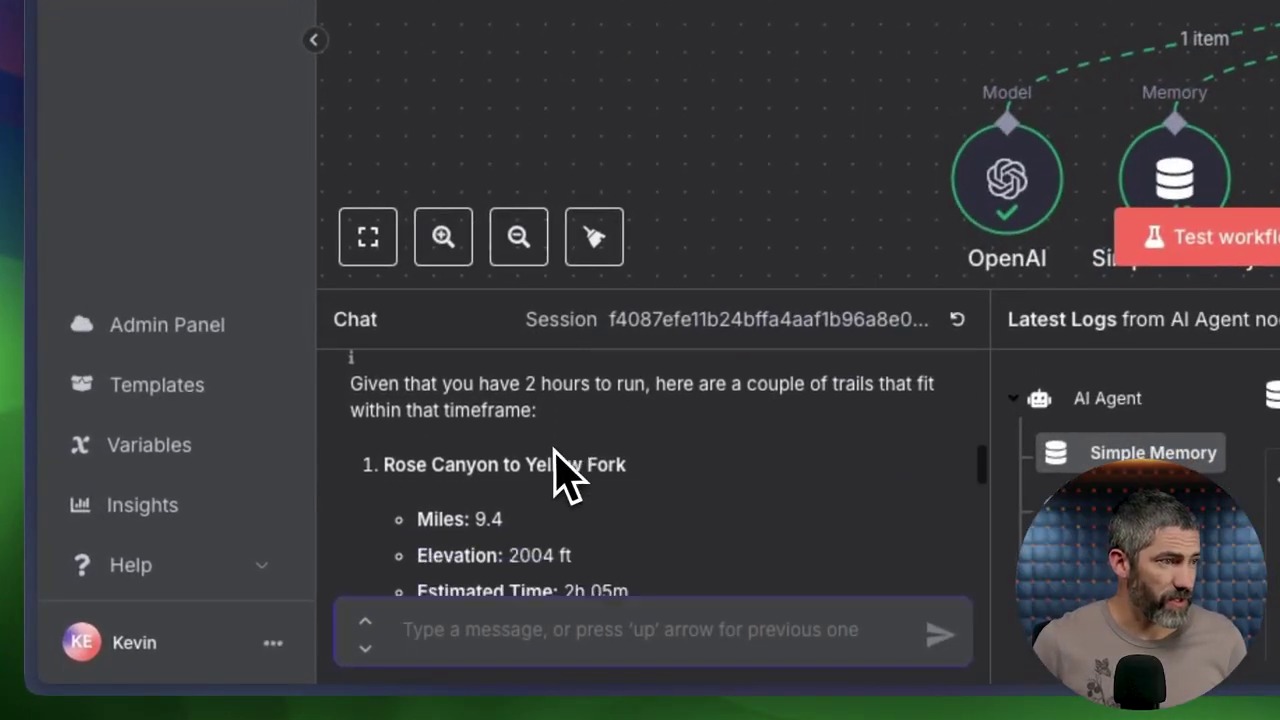
scroll(598, 515, down, 4)
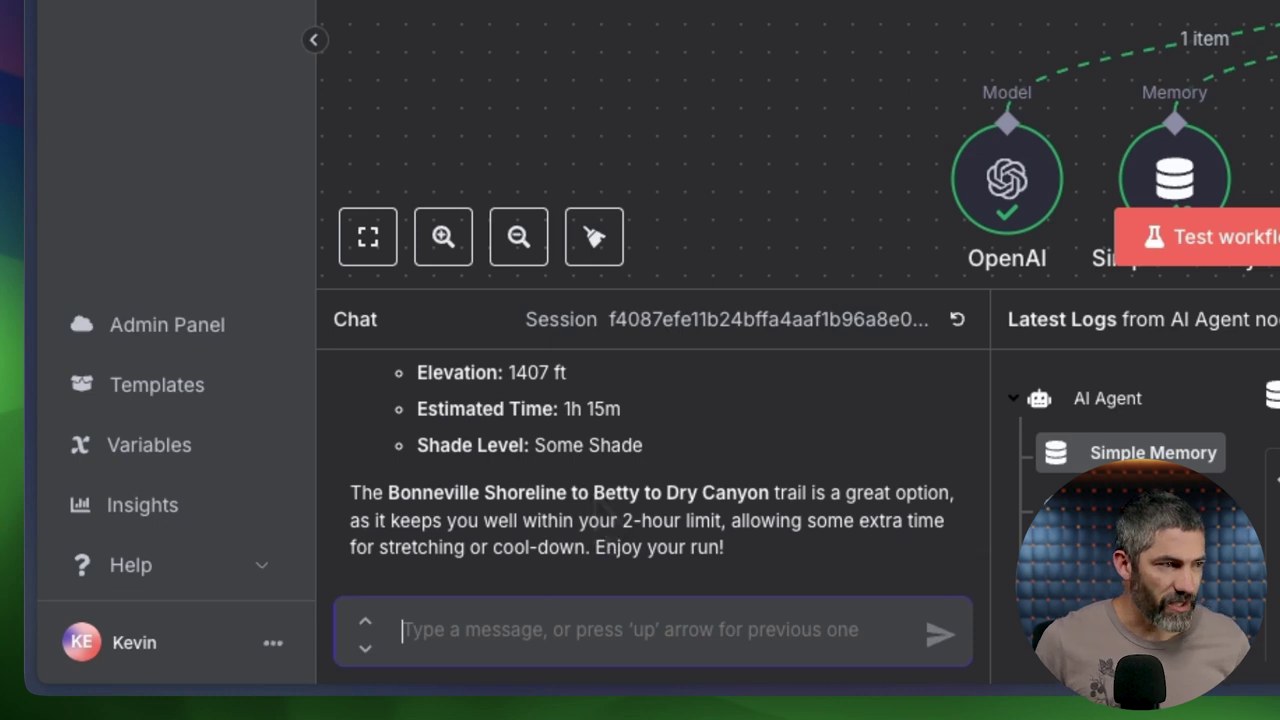
drag(729, 518, 593, 545)
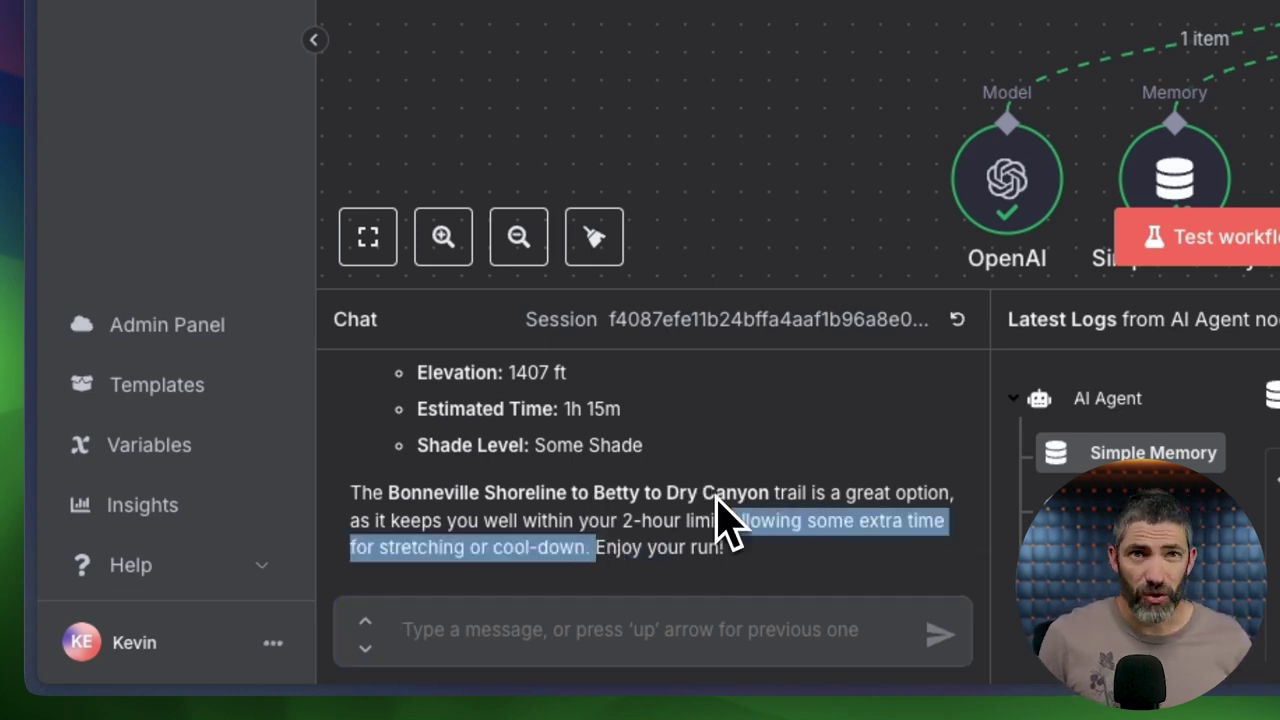
click(720, 529)
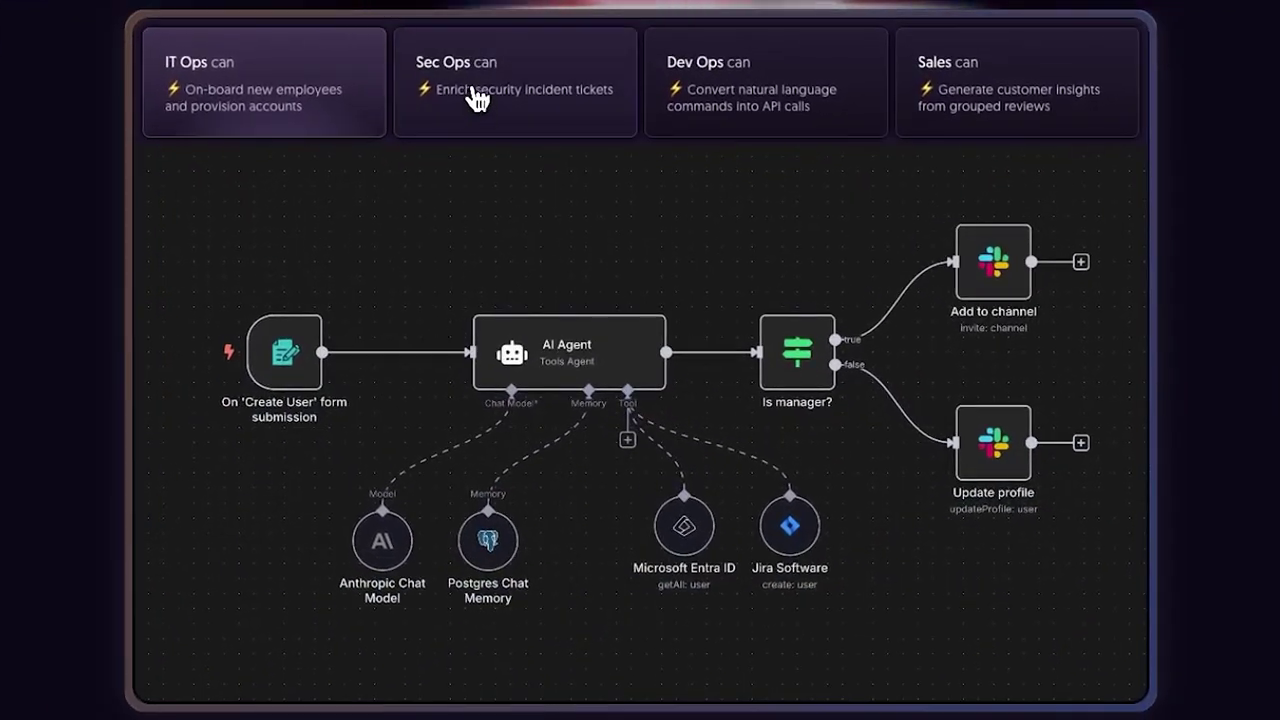
View the Sec Ops, Dev Ops and Sales example agent workflows on the n8n site.
click(548, 100)
click(750, 97)
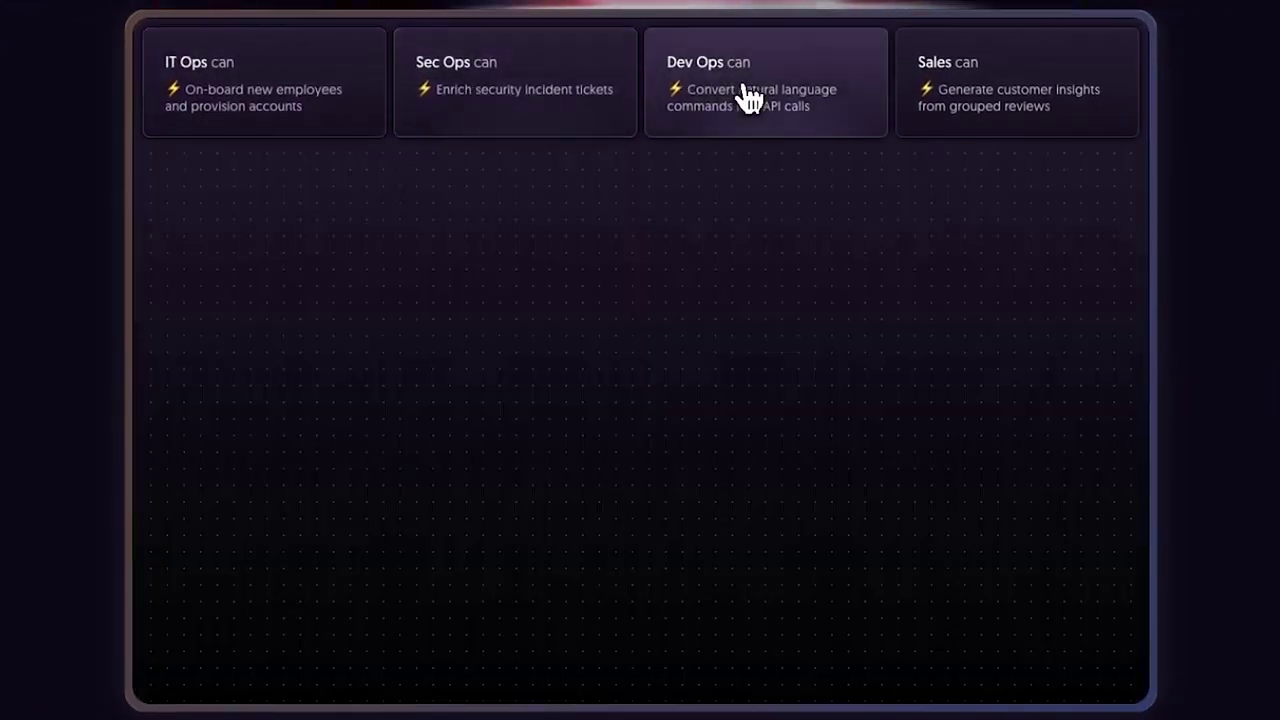
click(1022, 60)
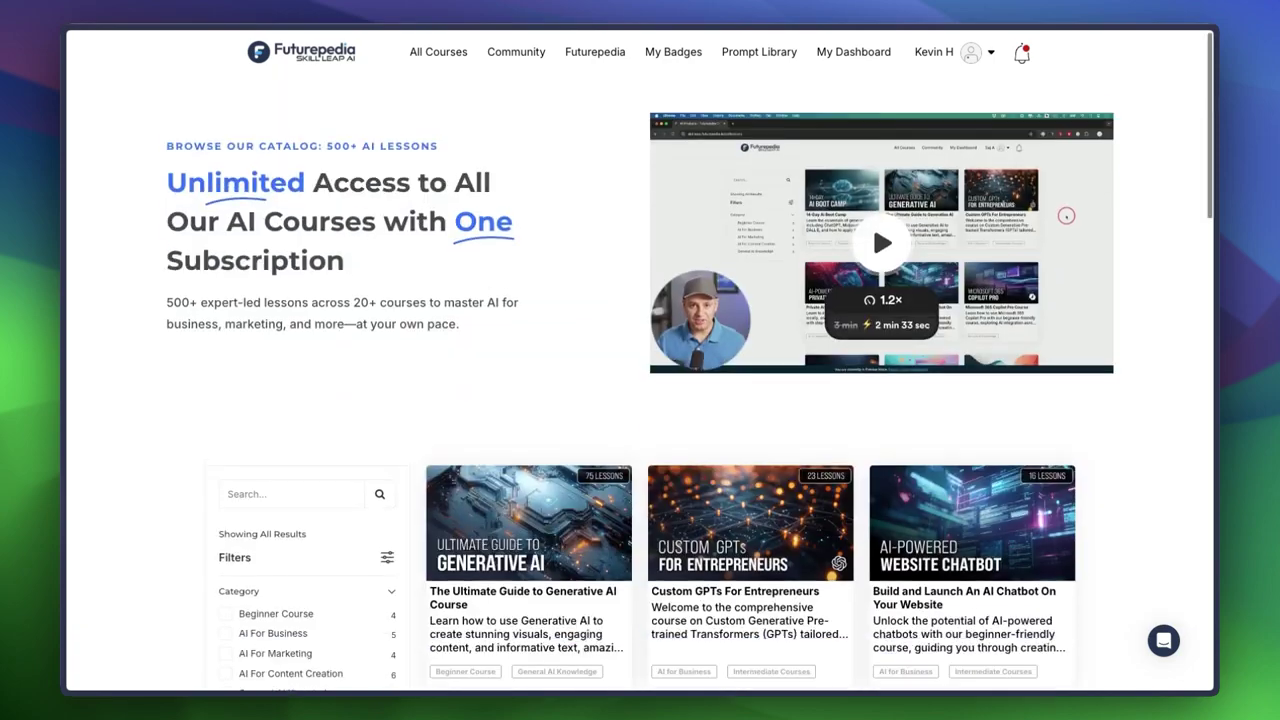
Scroll Futurepedia's course catalog past Midjourney Mastery, DALL-E 3 Mastery and Making Movies With AI.
scroll(640, 380, down, 5)
scroll(453, 126, down, 5)
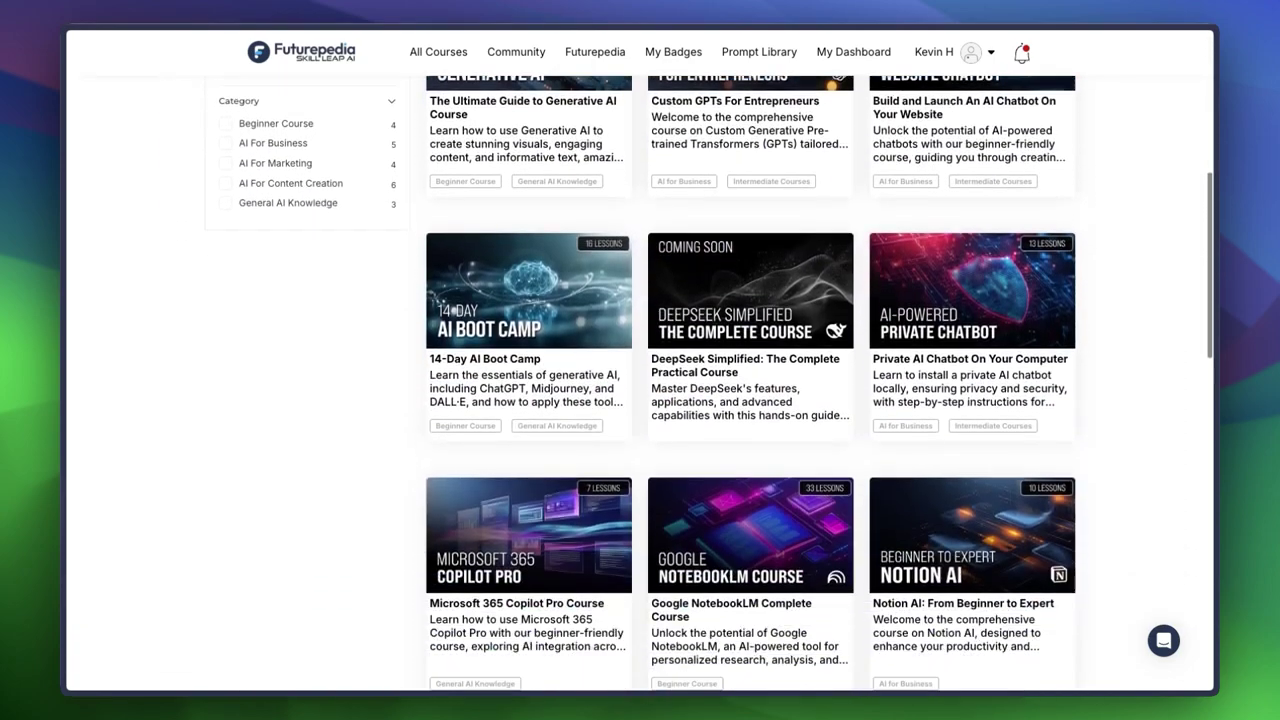
scroll(453, 126, down, 3)
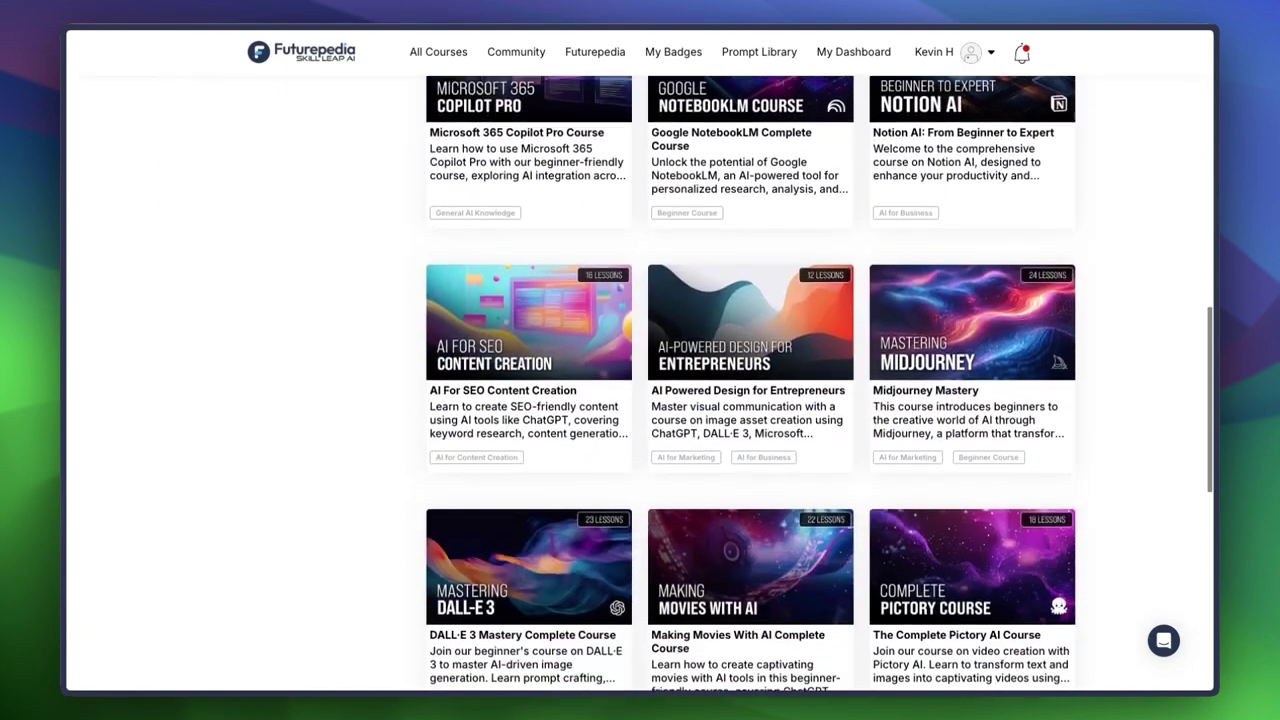